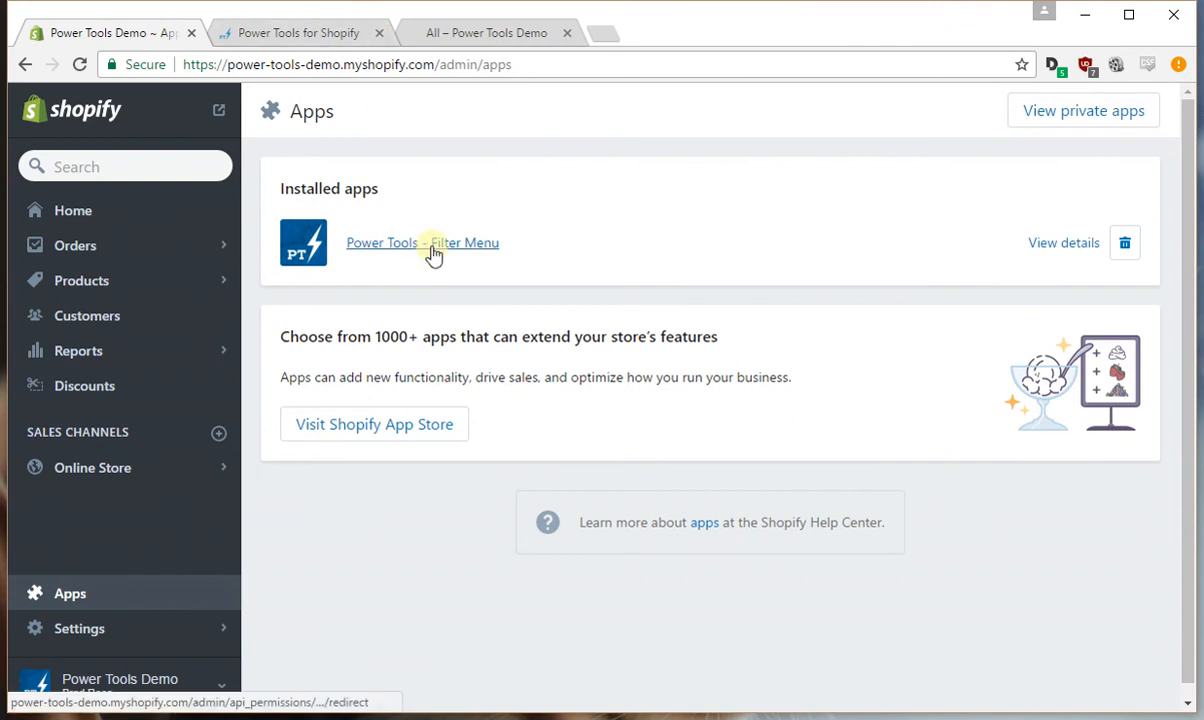
Switch to the Power Tools app tab and open its Filter Menu page
{"action": "left_click", "coordinate": [300, 33]}
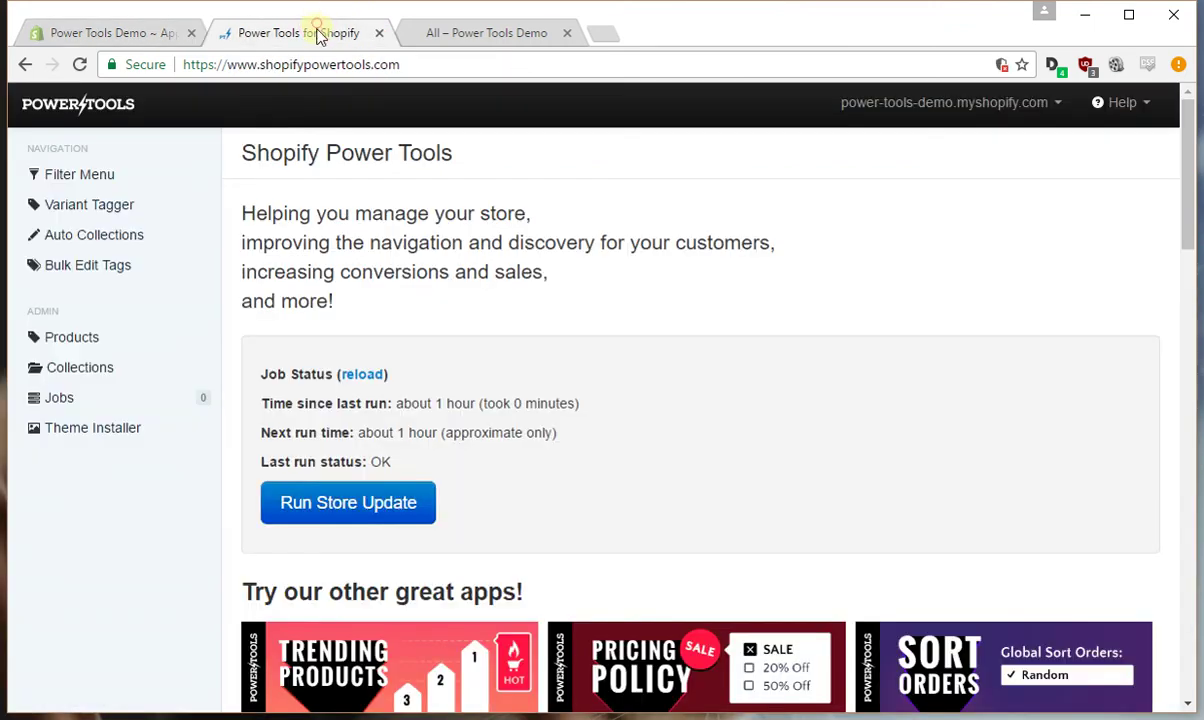
{"action": "left_click", "coordinate": [100, 174]}
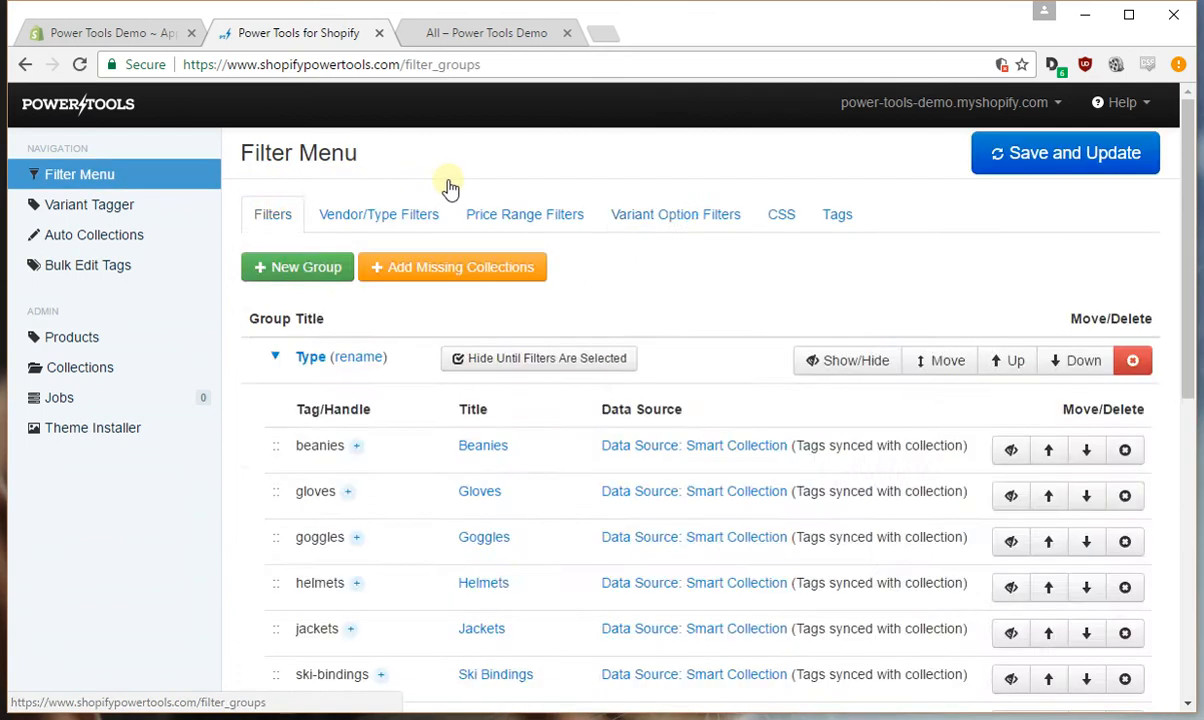
Add a variant option filter for the Size variant title
{"action": "left_click", "coordinate": [676, 214]}
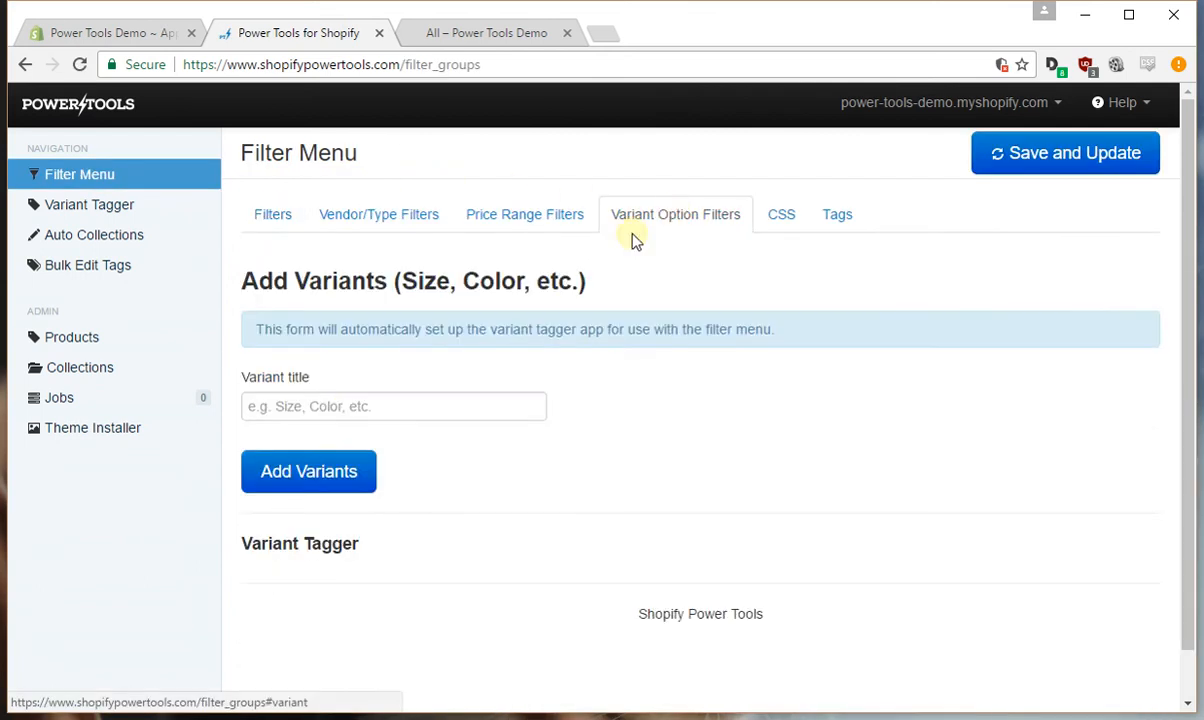
{"action": "left_click", "coordinate": [351, 404]}
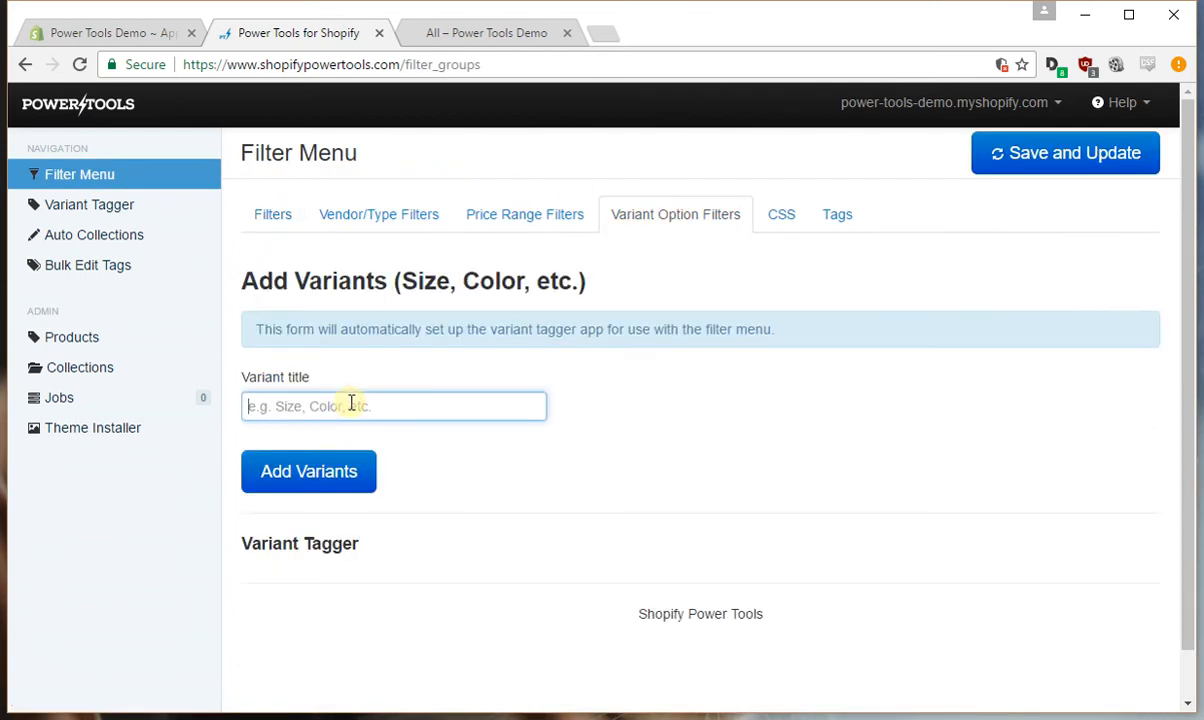
{"action": "type", "text": "Size"}
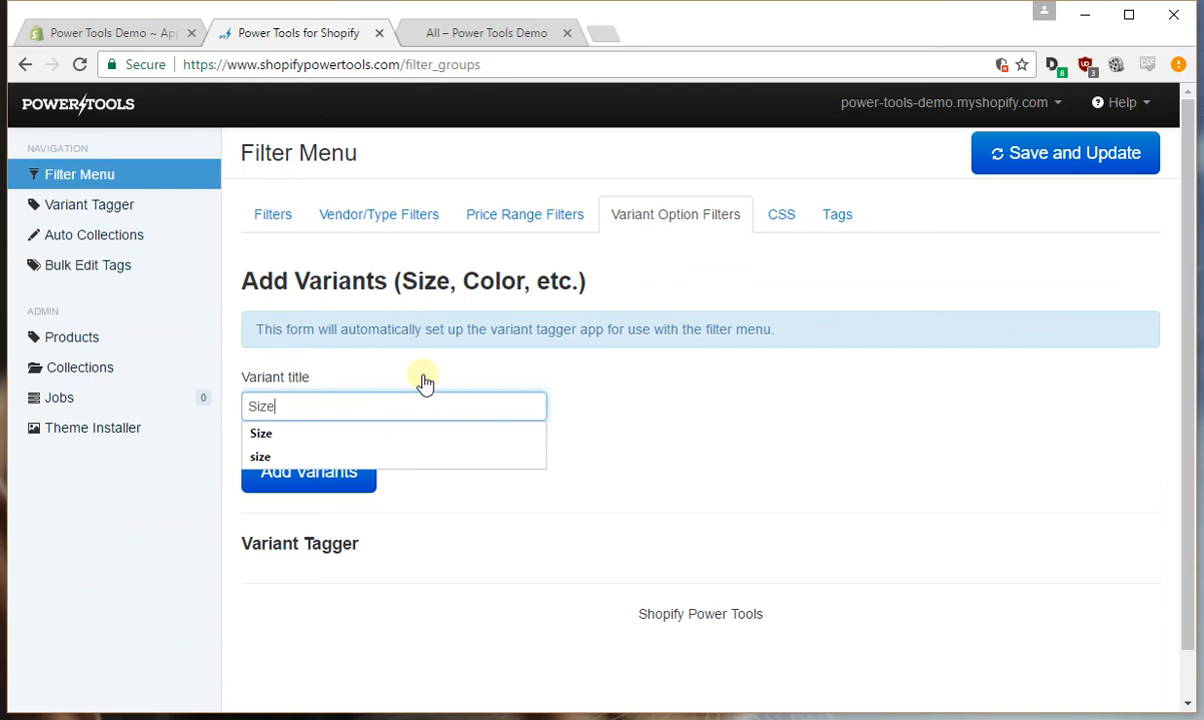
{"action": "left_click", "coordinate": [425, 380]}
{"action": "left_click", "coordinate": [322, 472]}
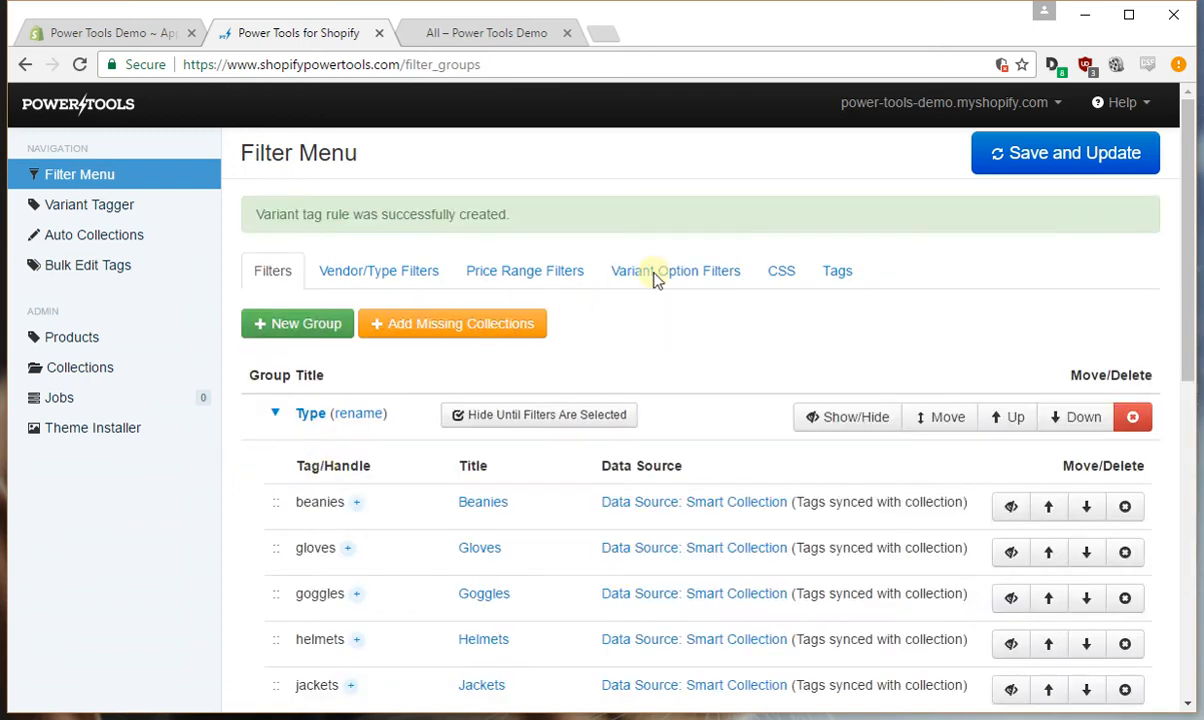
Add a second variant option filter for the Color variant title
{"action": "left_click", "coordinate": [640, 270]}
{"action": "left_click", "coordinate": [315, 458]}
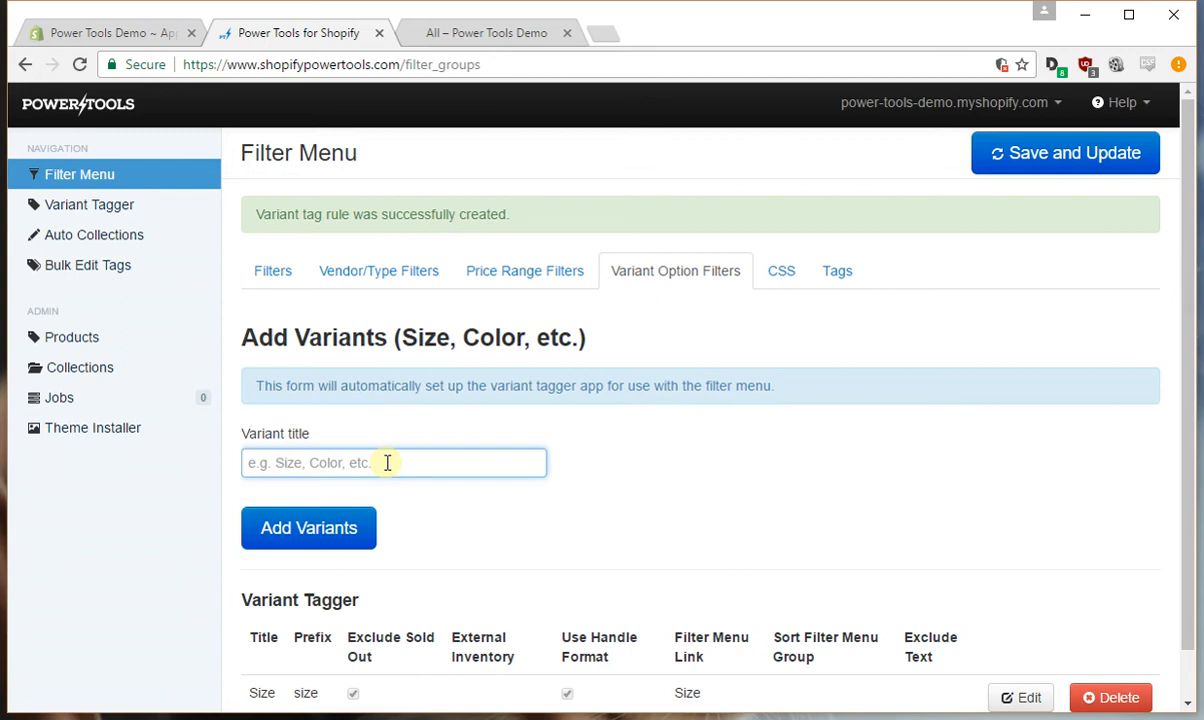
{"action": "type", "text": "Co"}
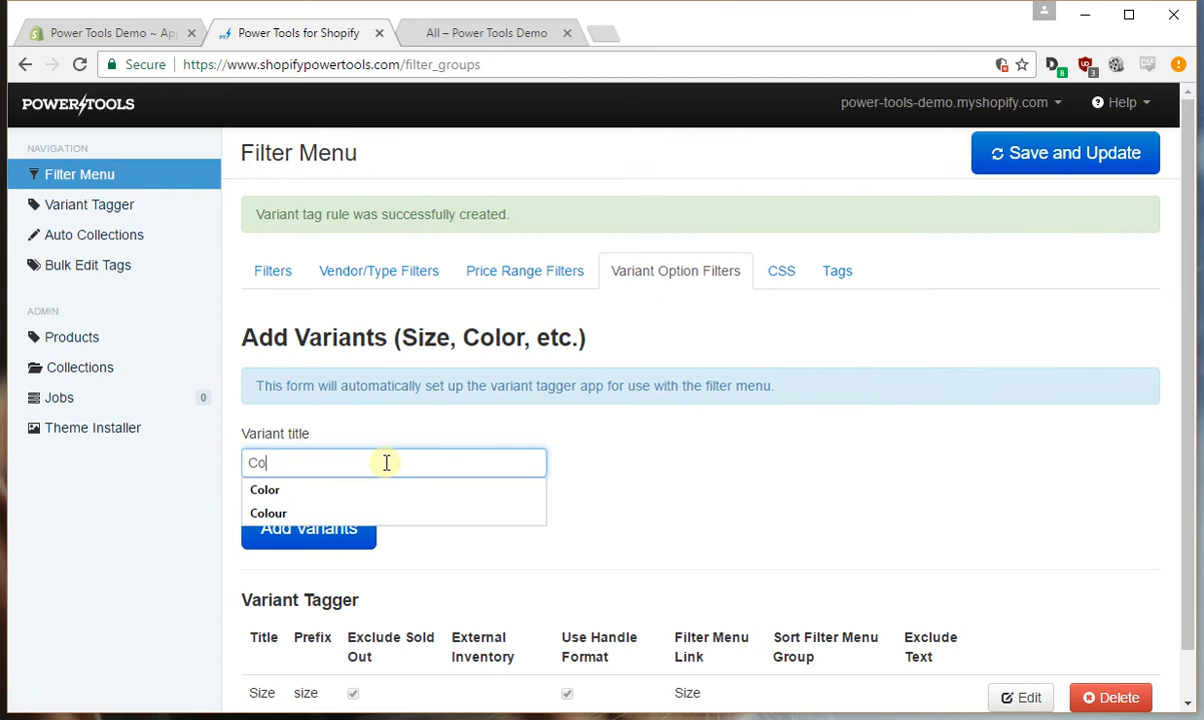
{"action": "type", "text": "lor"}
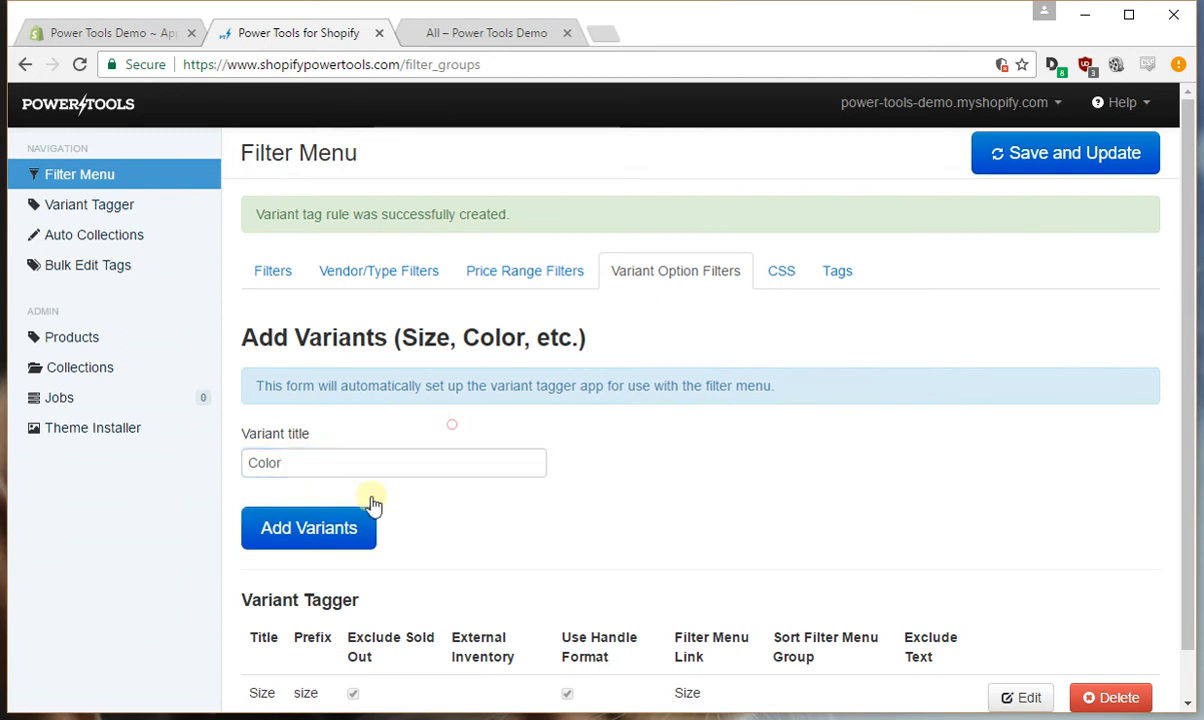
{"action": "left_click", "coordinate": [340, 528]}
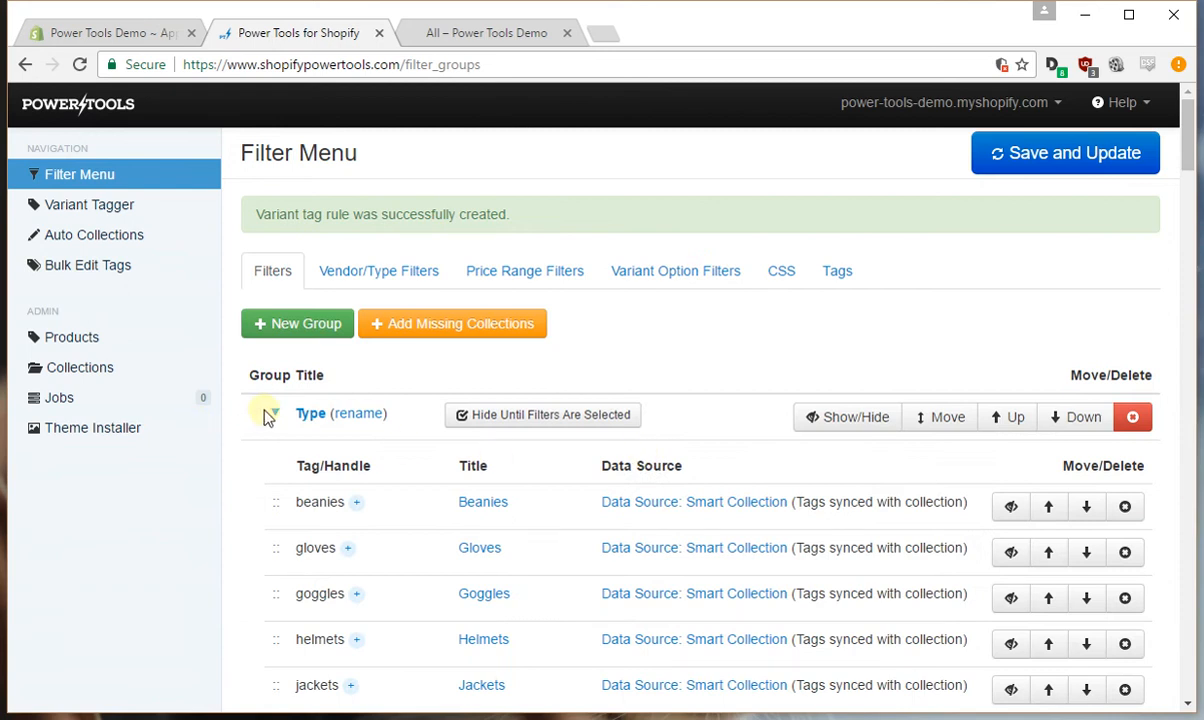
Collapse the Type and Size groups to reveal the new Color group
{"action": "left_click", "coordinate": [274, 413]}
{"action": "scroll", "coordinate": [290, 490], "scroll_direction": "down", "scroll_amount": 5}
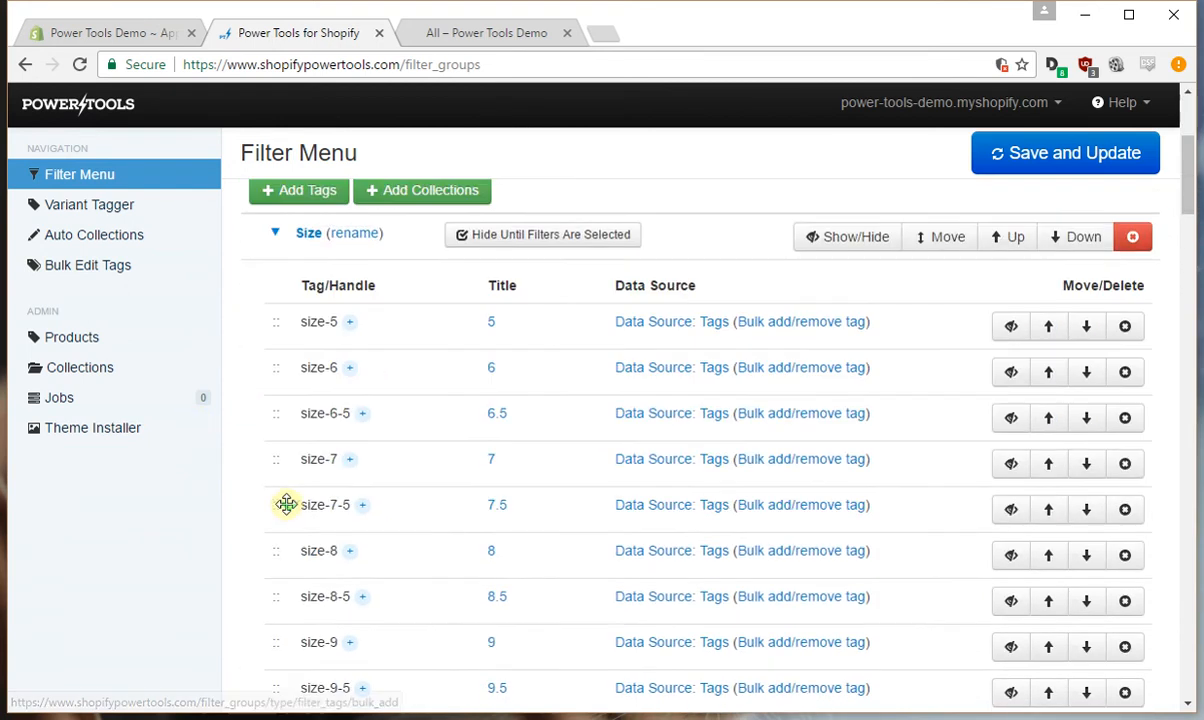
{"action": "scroll", "coordinate": [287, 503], "scroll_direction": "down", "scroll_amount": 8}
{"action": "scroll", "coordinate": [287, 503], "scroll_direction": "down", "scroll_amount": 8}
{"action": "scroll", "coordinate": [287, 503], "scroll_direction": "down", "scroll_amount": 10}
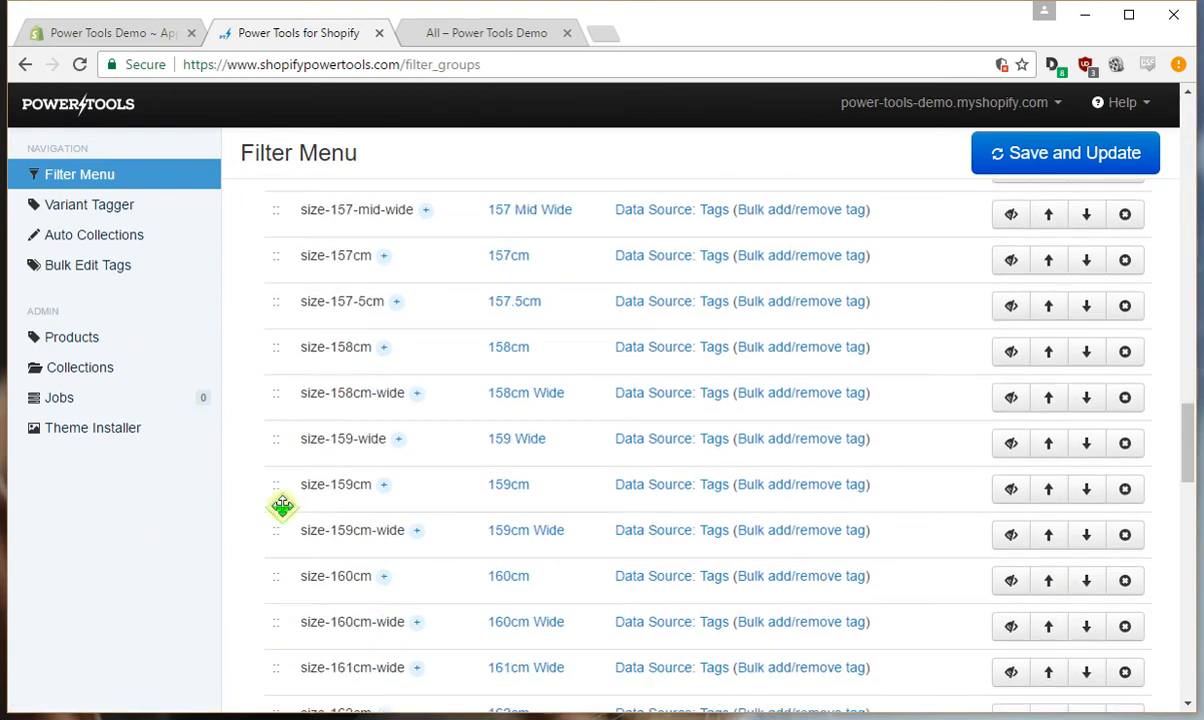
{"action": "scroll", "coordinate": [287, 503], "scroll_direction": "down", "scroll_amount": 10}
{"action": "scroll", "coordinate": [281, 505], "scroll_direction": "down", "scroll_amount": 3}
{"action": "scroll", "coordinate": [281, 505], "scroll_direction": "up", "scroll_amount": 10}
{"action": "scroll", "coordinate": [281, 505], "scroll_direction": "up", "scroll_amount": 15}
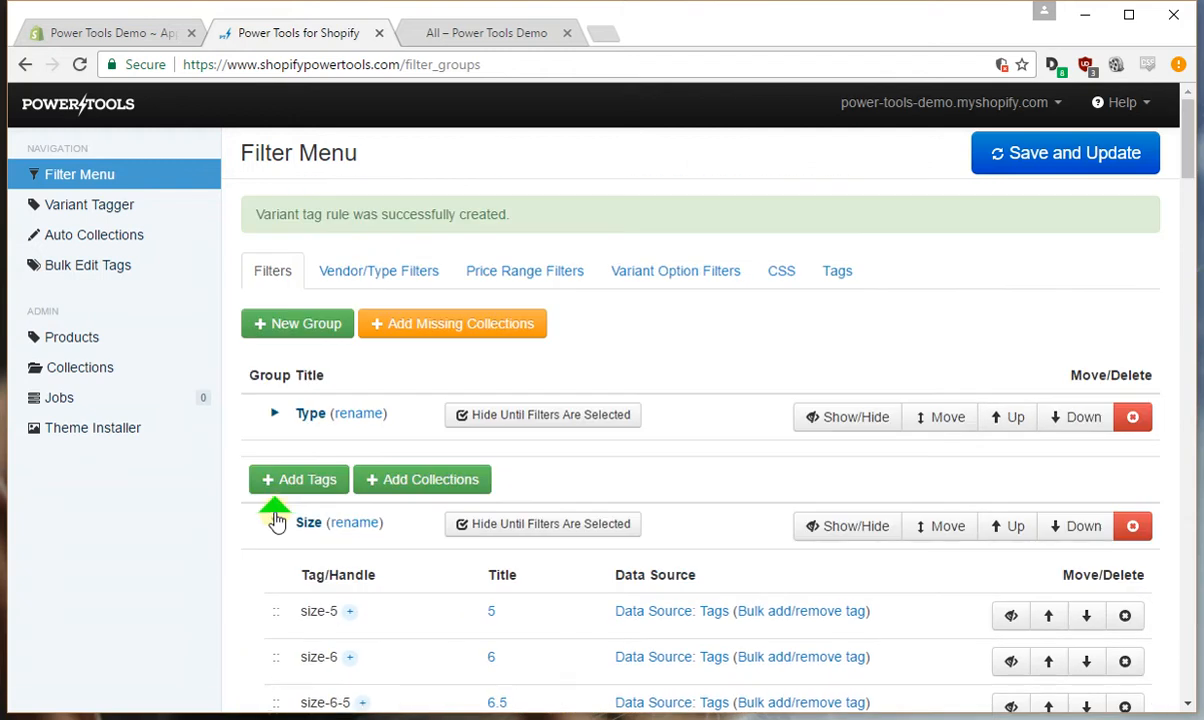
{"action": "left_click", "coordinate": [277, 524]}
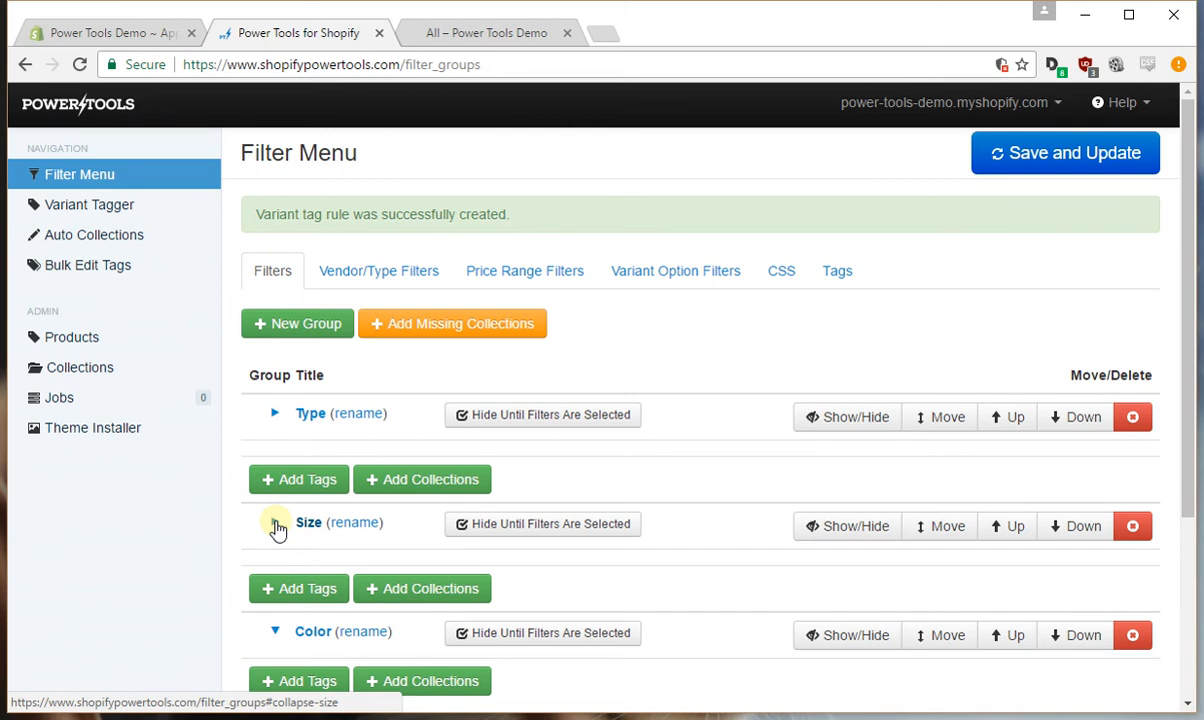
Check the pending jobs, reload the Filter Menu and run Save and Update on the store
{"action": "left_click", "coordinate": [59, 397]}
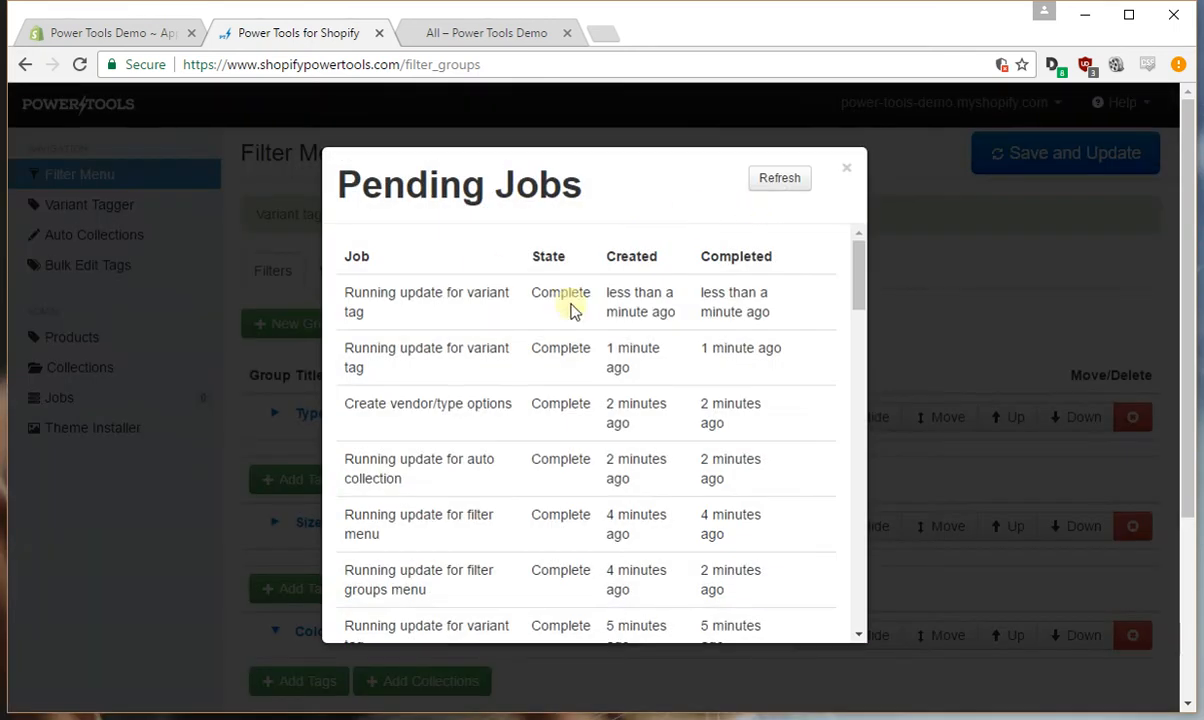
{"action": "left_click", "coordinate": [847, 175]}
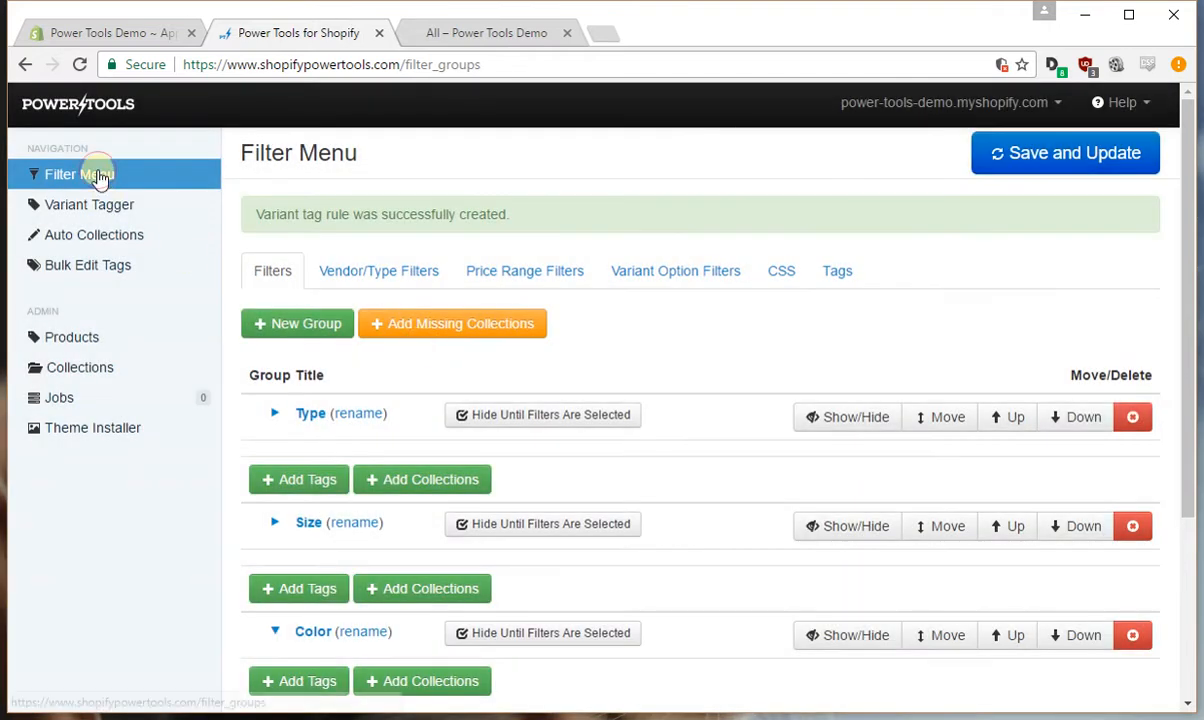
{"action": "left_click", "coordinate": [100, 176]}
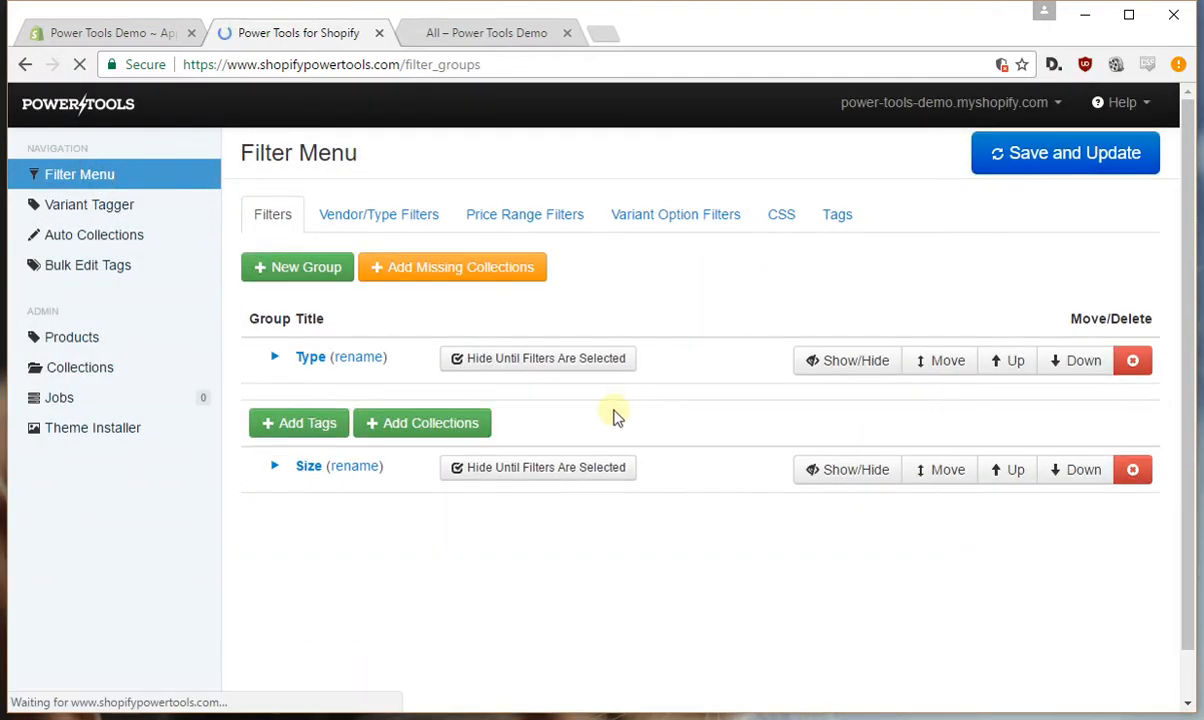
{"action": "scroll", "coordinate": [658, 605], "scroll_direction": "down", "scroll_amount": 3}
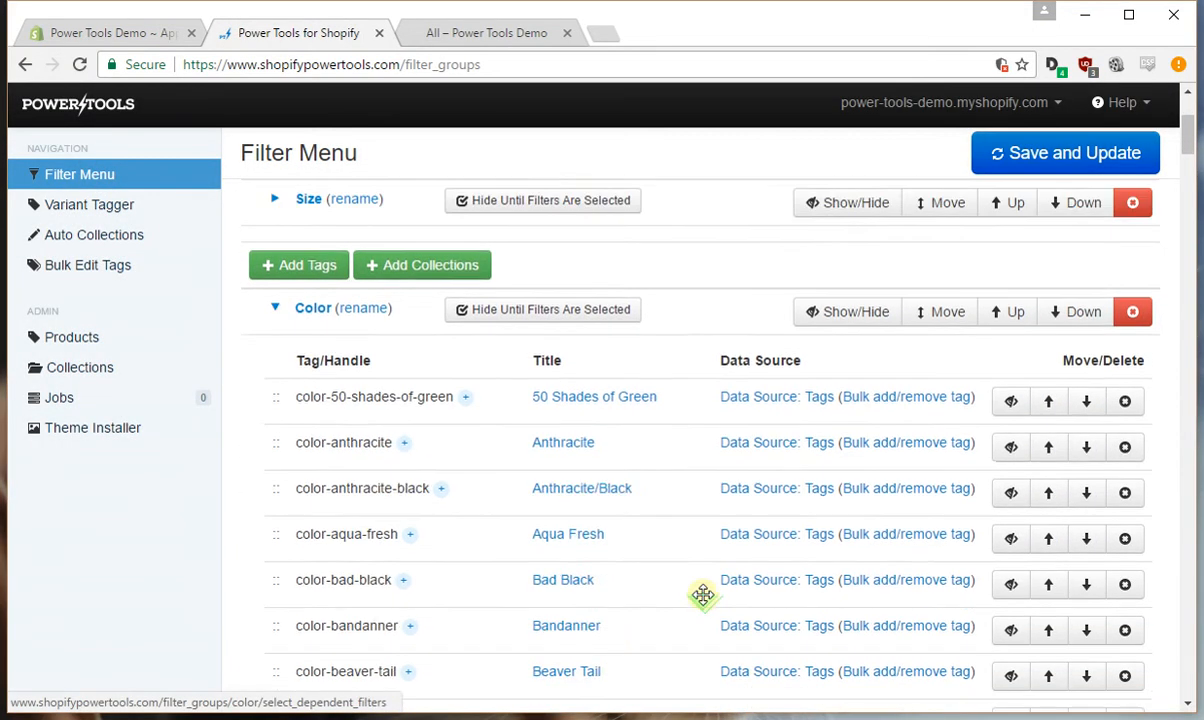
{"action": "scroll", "coordinate": [700, 580], "scroll_direction": "up", "scroll_amount": 3}
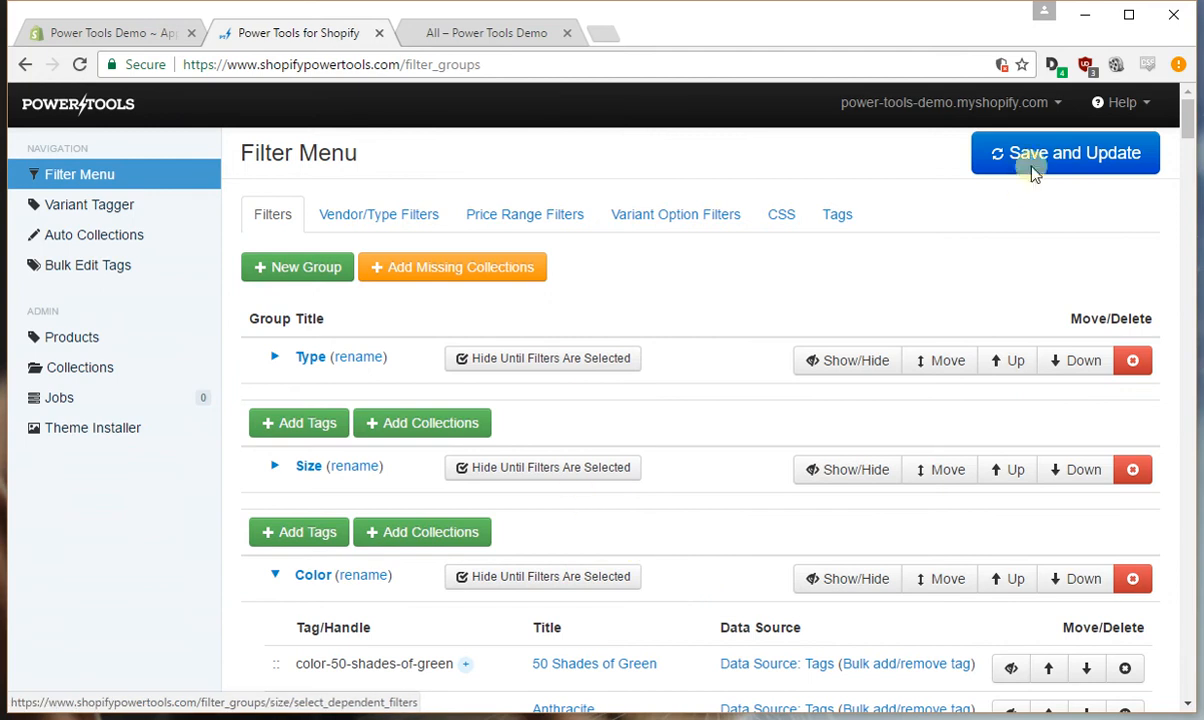
{"action": "left_click", "coordinate": [1055, 155]}
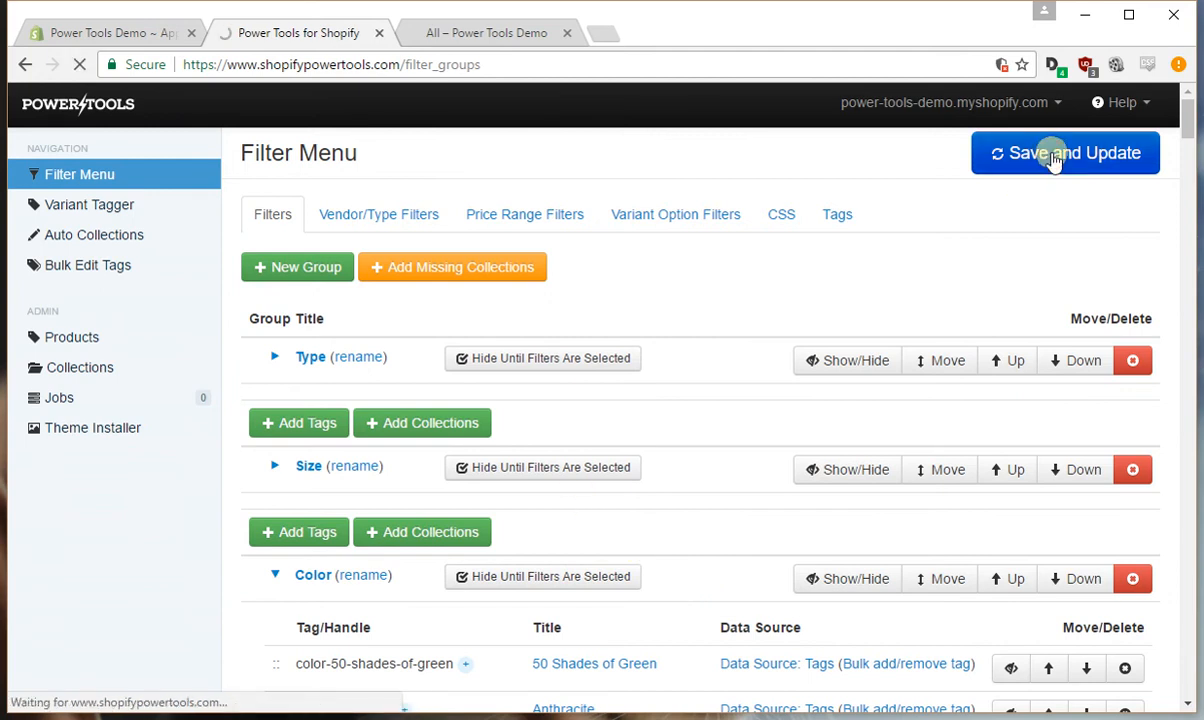
Reload the storefront catalog and filter it to the Snowboards type
{"action": "left_click", "coordinate": [486, 33]}
{"action": "left_click", "coordinate": [80, 64]}
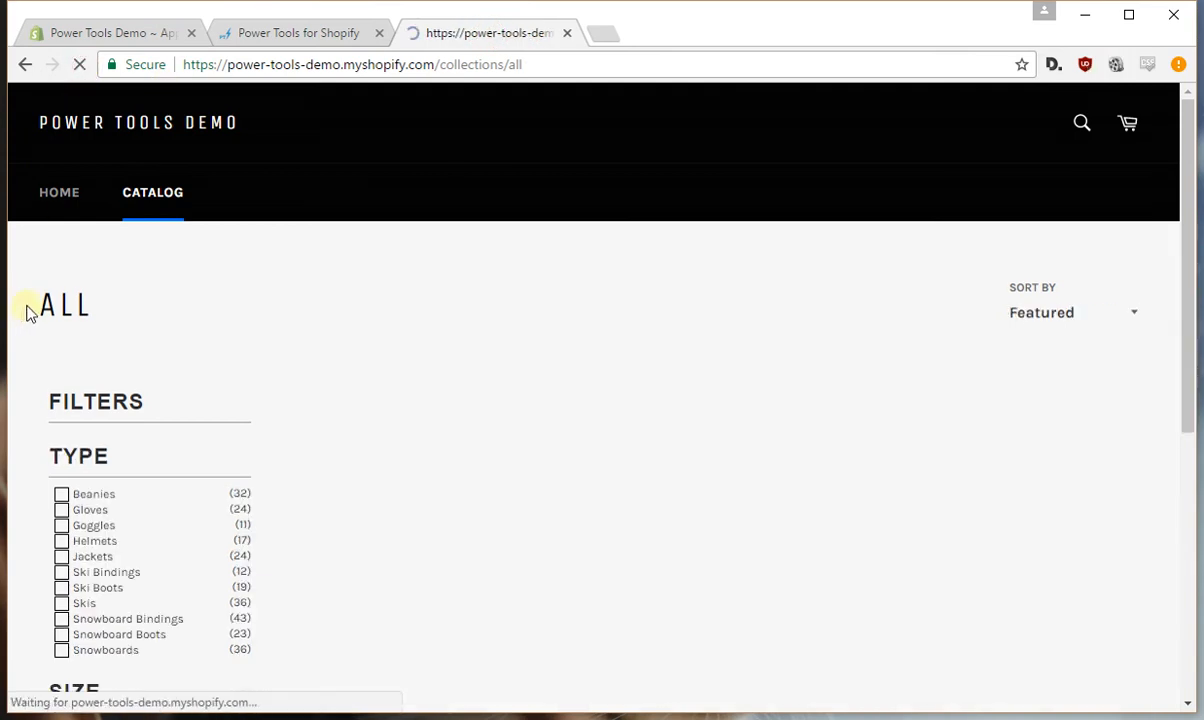
{"action": "scroll", "coordinate": [45, 420], "scroll_direction": "down", "scroll_amount": 5}
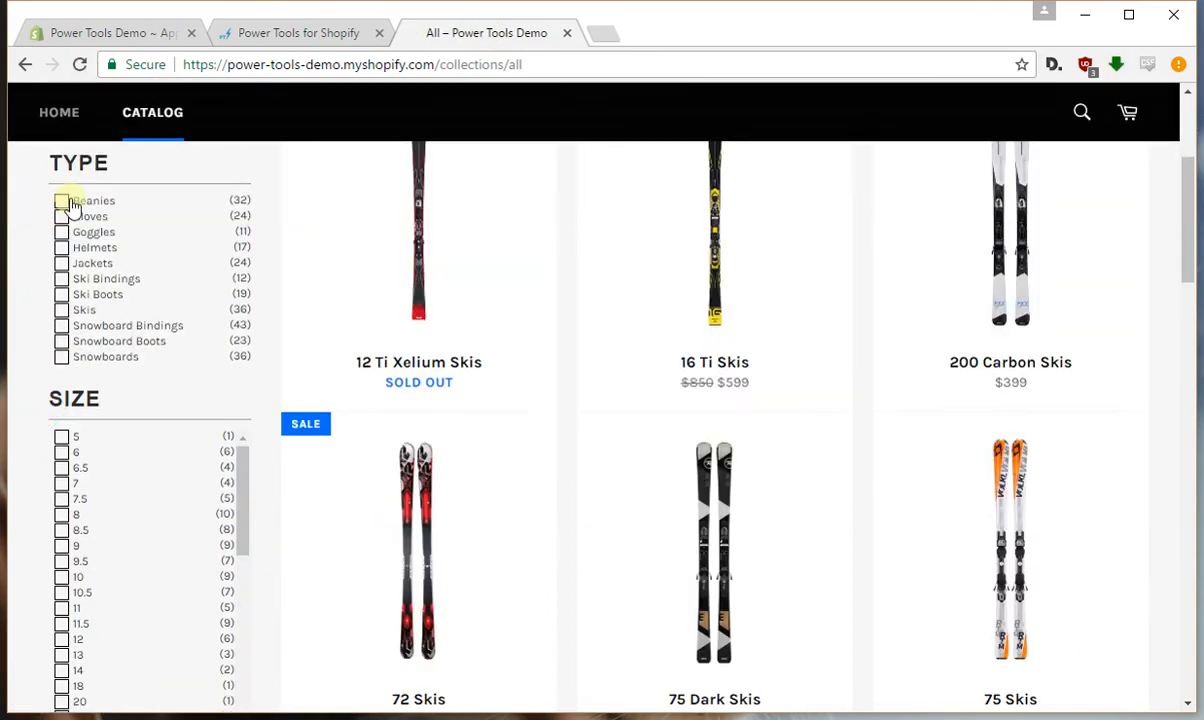
{"action": "scroll", "coordinate": [45, 430], "scroll_direction": "down", "scroll_amount": 5}
{"action": "scroll", "coordinate": [45, 437], "scroll_direction": "down", "scroll_amount": 5}
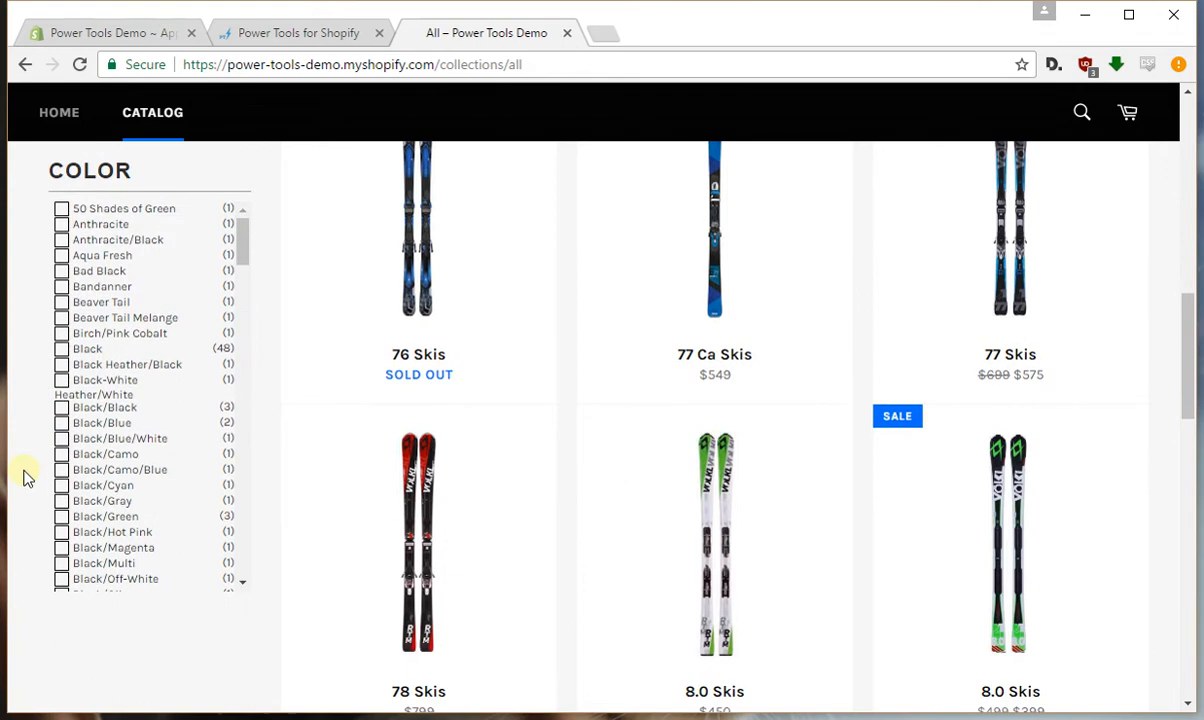
{"action": "scroll", "coordinate": [25, 478], "scroll_direction": "up", "scroll_amount": 5}
{"action": "scroll", "coordinate": [25, 470], "scroll_direction": "up", "scroll_amount": 5}
{"action": "scroll", "coordinate": [40, 450], "scroll_direction": "up", "scroll_amount": 3}
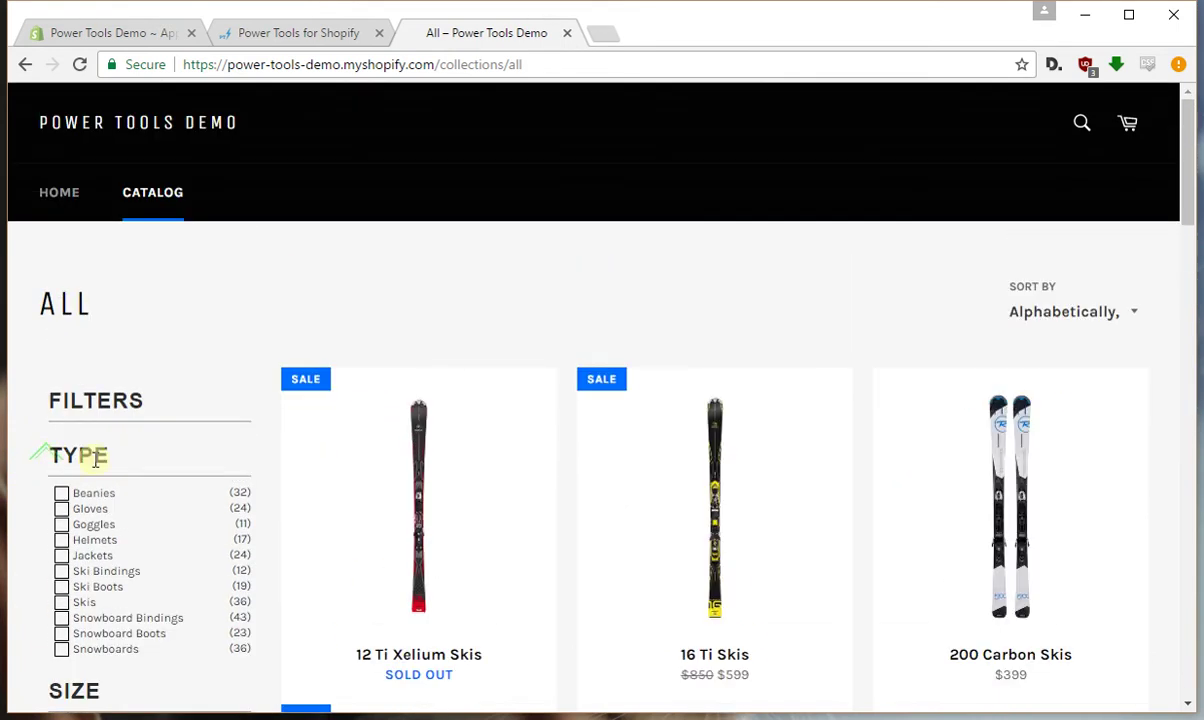
{"action": "left_click", "coordinate": [128, 649]}
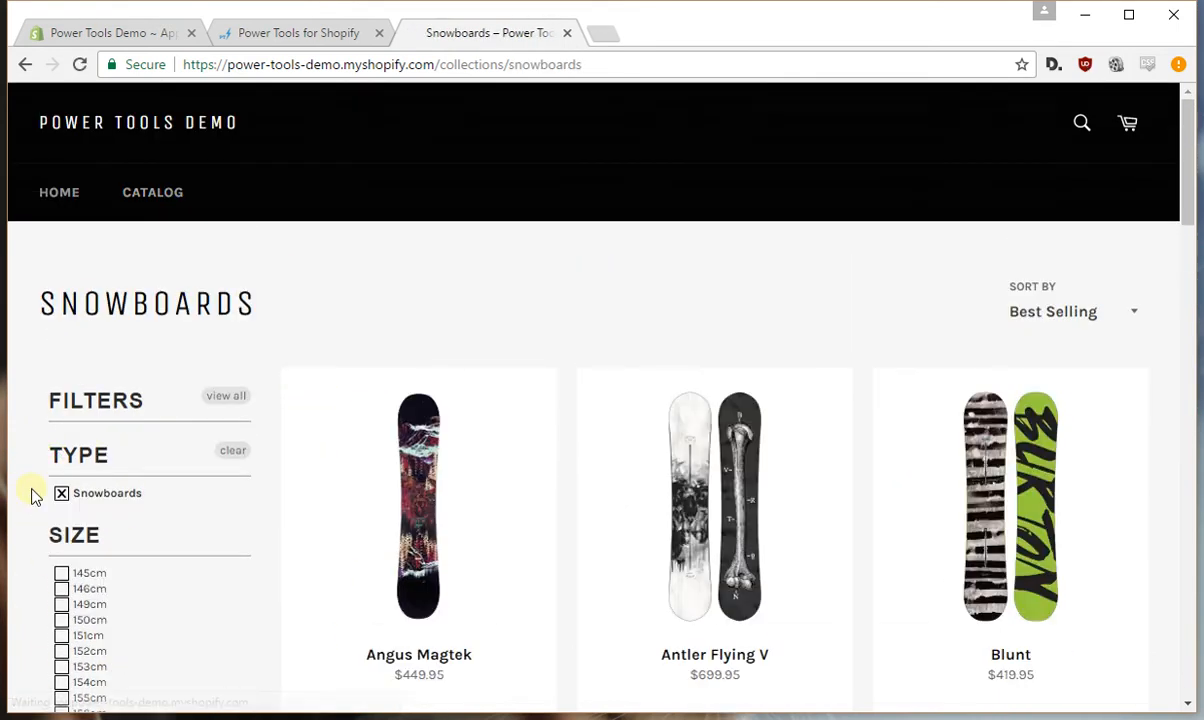
{"action": "scroll", "coordinate": [35, 495], "scroll_direction": "down", "scroll_amount": 3}
{"action": "scroll", "coordinate": [35, 495], "scroll_direction": "down", "scroll_amount": 2}
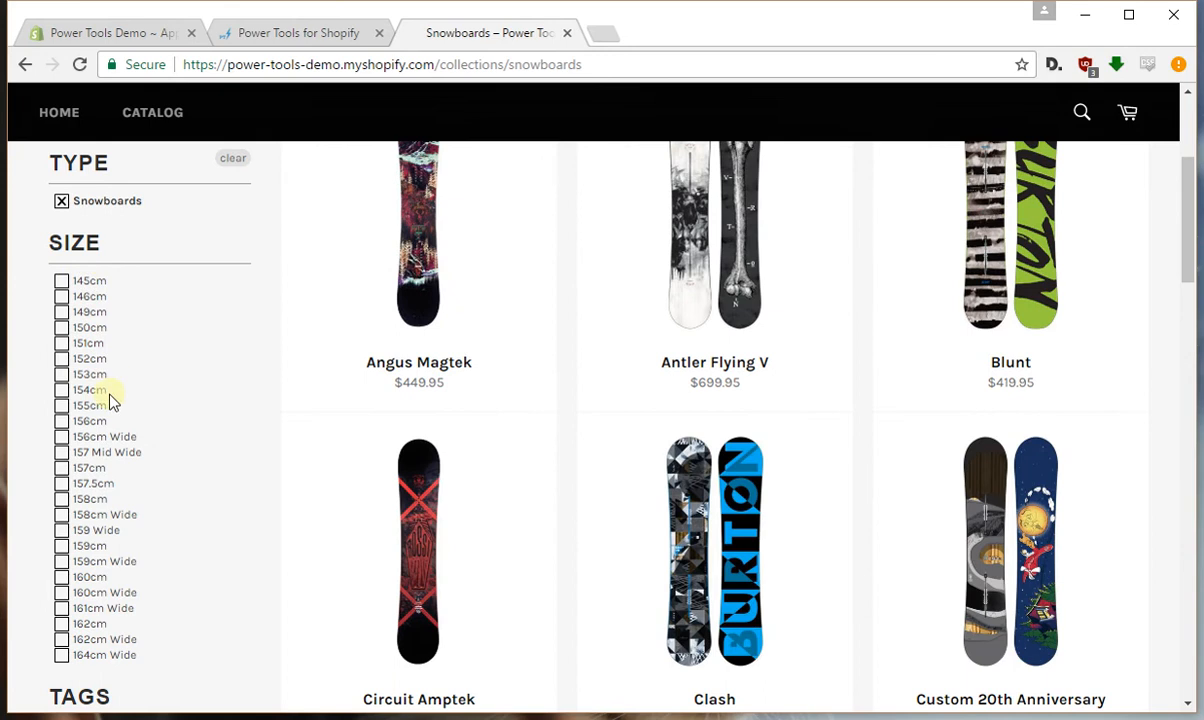
{"action": "scroll", "coordinate": [156, 556], "scroll_direction": "down", "scroll_amount": 3}
{"action": "scroll", "coordinate": [156, 556], "scroll_direction": "up", "scroll_amount": 3}
{"action": "scroll", "coordinate": [166, 430], "scroll_direction": "up", "scroll_amount": 1}
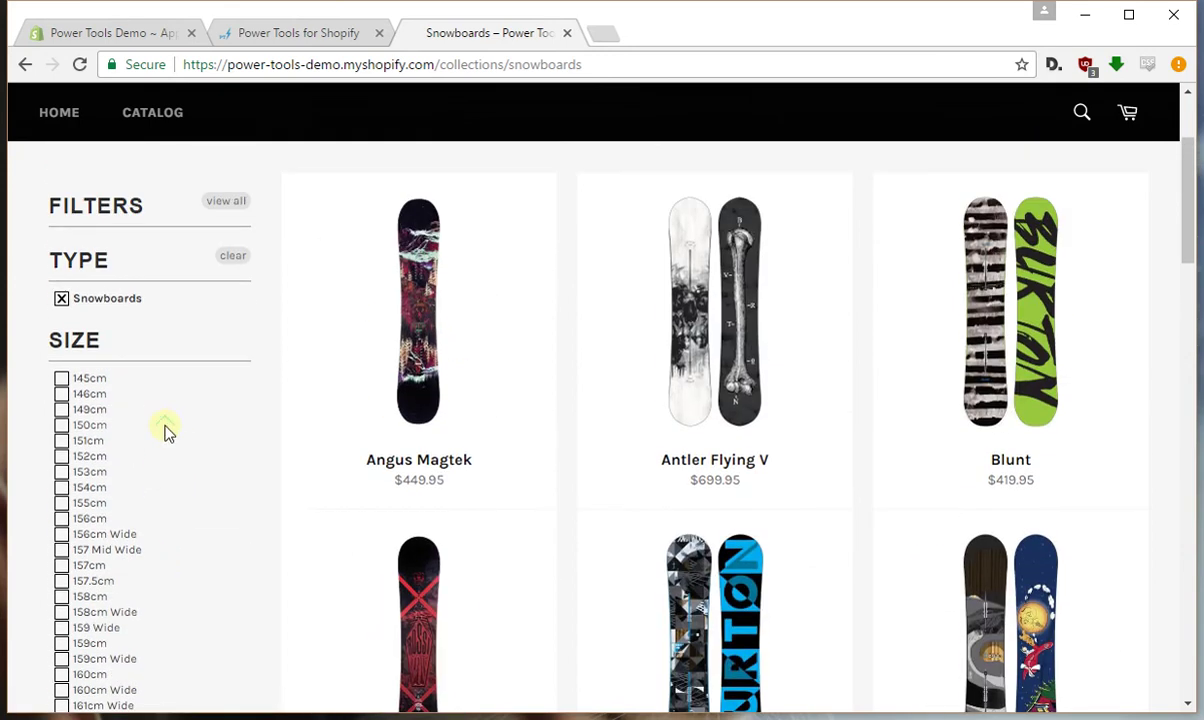
Clear the Snowboards type filter and view the Jackets collection's Size and Color filters
{"action": "left_click", "coordinate": [236, 262]}
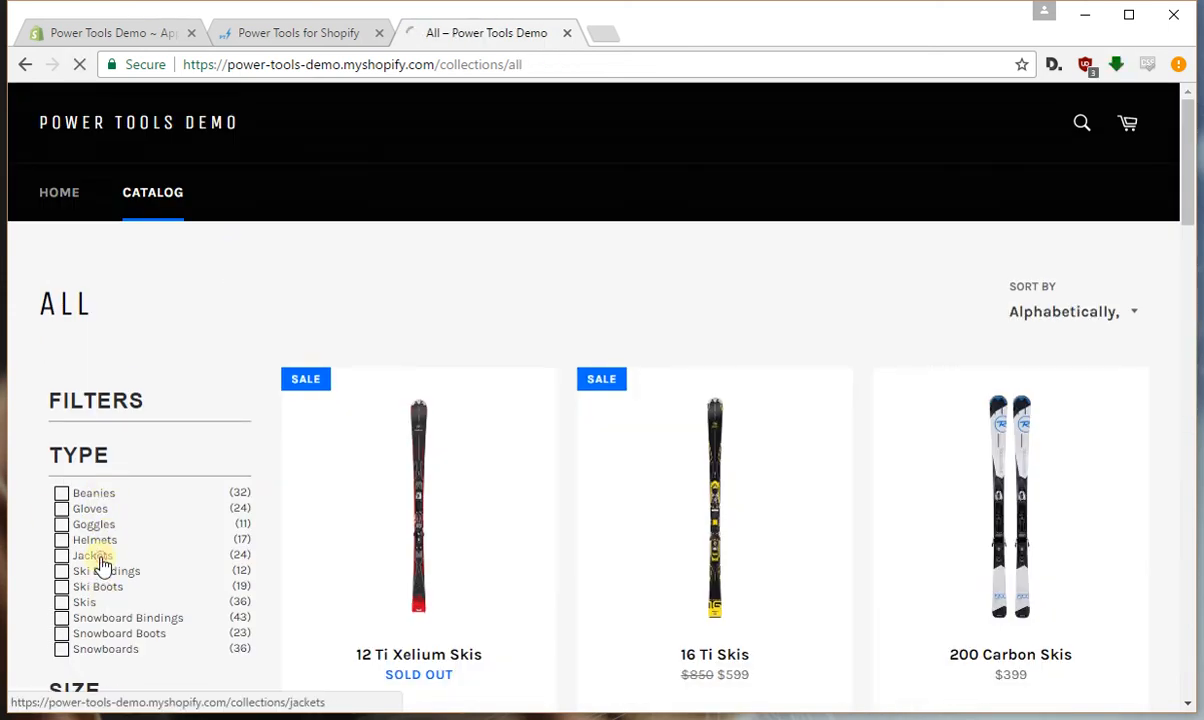
{"action": "left_click", "coordinate": [92, 555]}
{"action": "scroll", "coordinate": [38, 488], "scroll_direction": "down", "scroll_amount": 5}
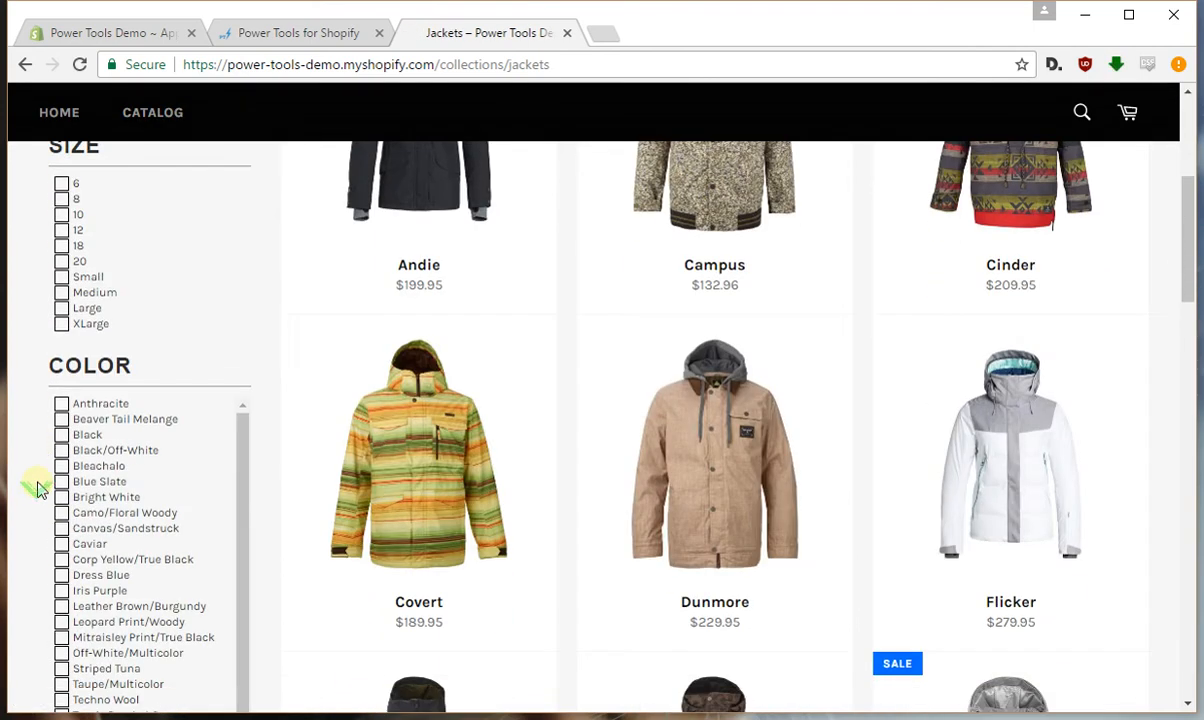
{"action": "scroll", "coordinate": [38, 488], "scroll_direction": "down", "scroll_amount": 4}
{"action": "scroll", "coordinate": [38, 488], "scroll_direction": "up", "scroll_amount": 10}
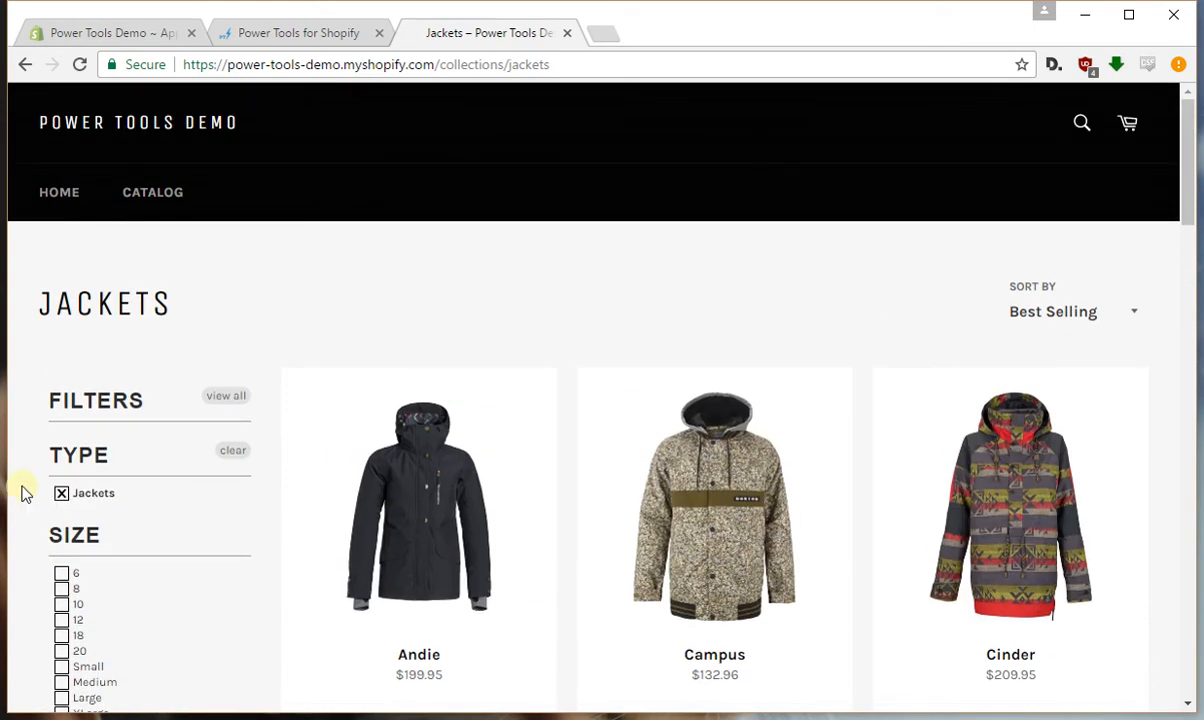
{"action": "scroll", "coordinate": [26, 493], "scroll_direction": "down", "scroll_amount": 3}
{"action": "scroll", "coordinate": [28, 490], "scroll_direction": "down", "scroll_amount": 3}
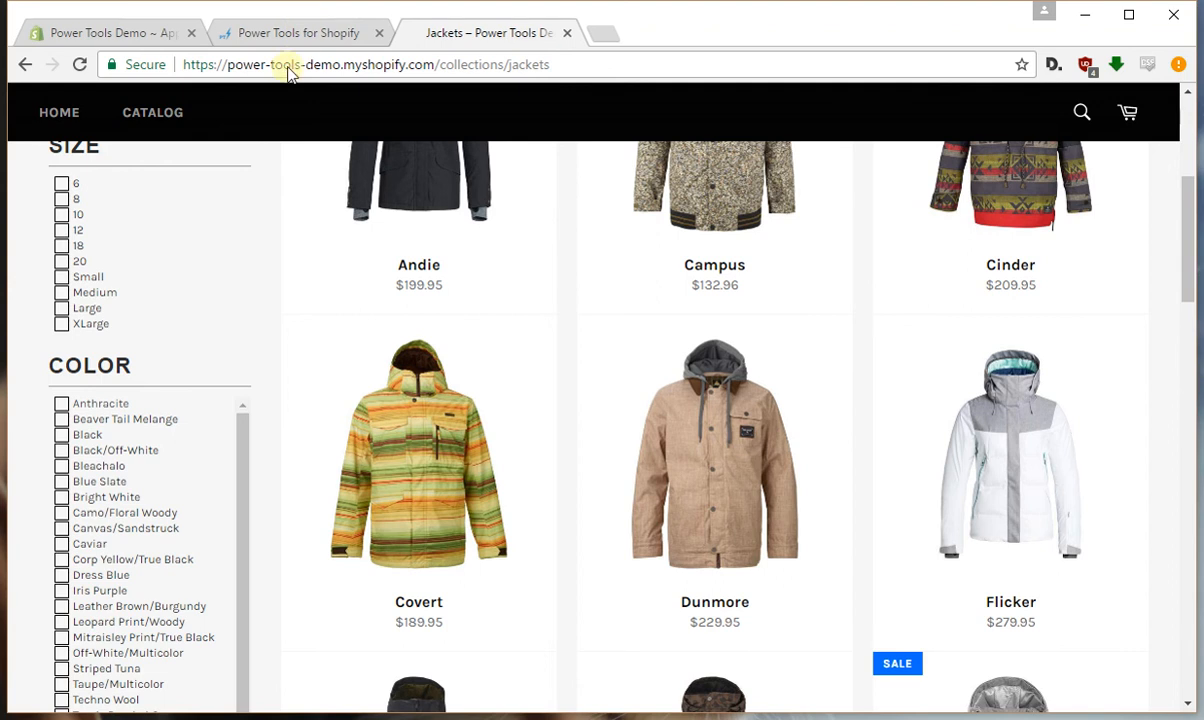
Return to the Filter Menu and expand the Size group's tag list
{"action": "left_click", "coordinate": [298, 33]}
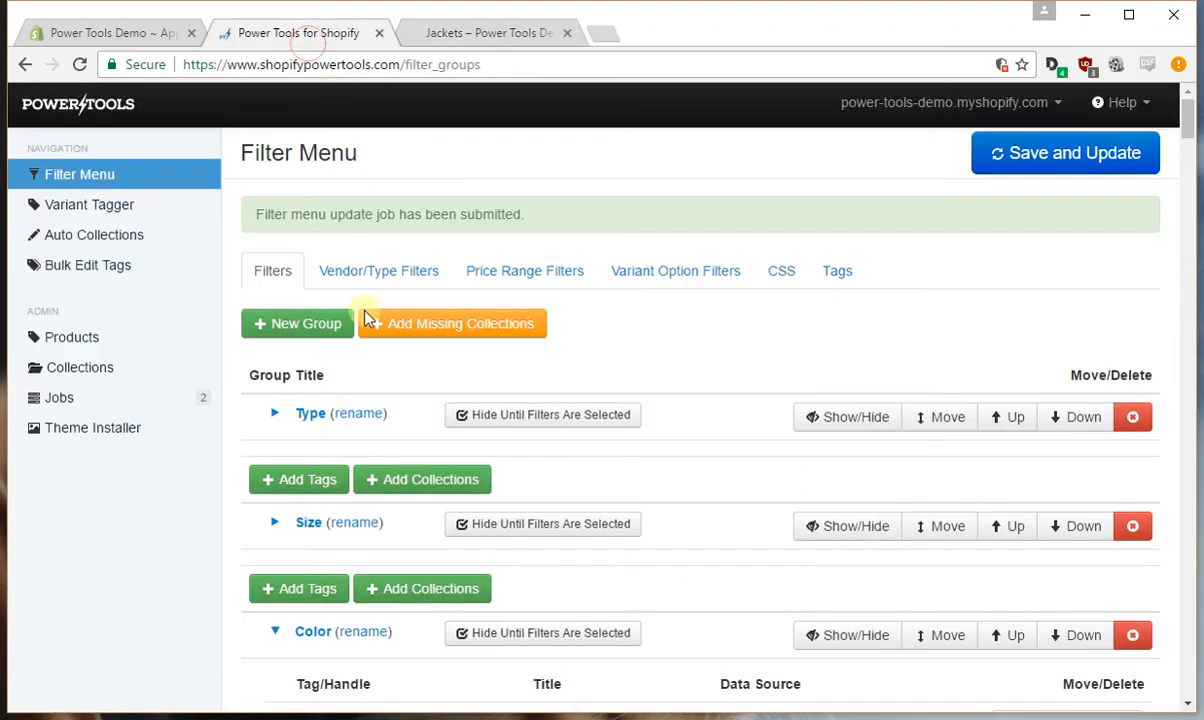
{"action": "left_click", "coordinate": [274, 522]}
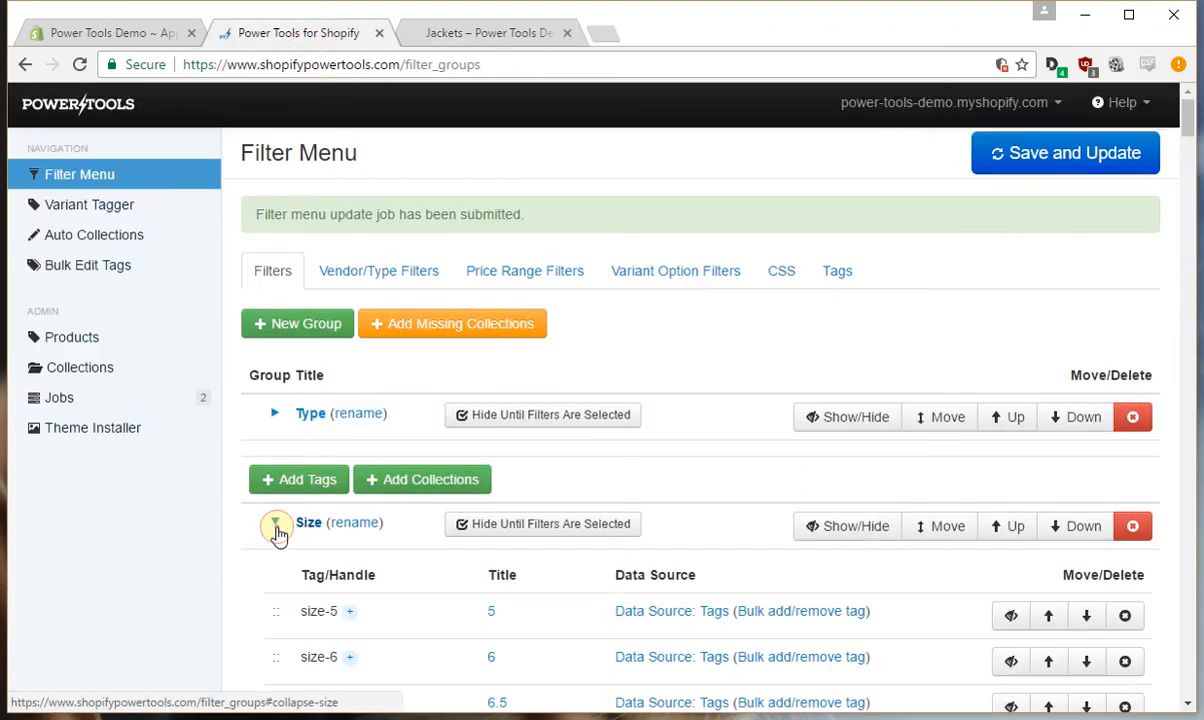
{"action": "scroll", "coordinate": [274, 522], "scroll_direction": "down", "scroll_amount": 2}
{"action": "scroll", "coordinate": [271, 527], "scroll_direction": "down", "scroll_amount": 5}
{"action": "scroll", "coordinate": [271, 527], "scroll_direction": "down", "scroll_amount": 5}
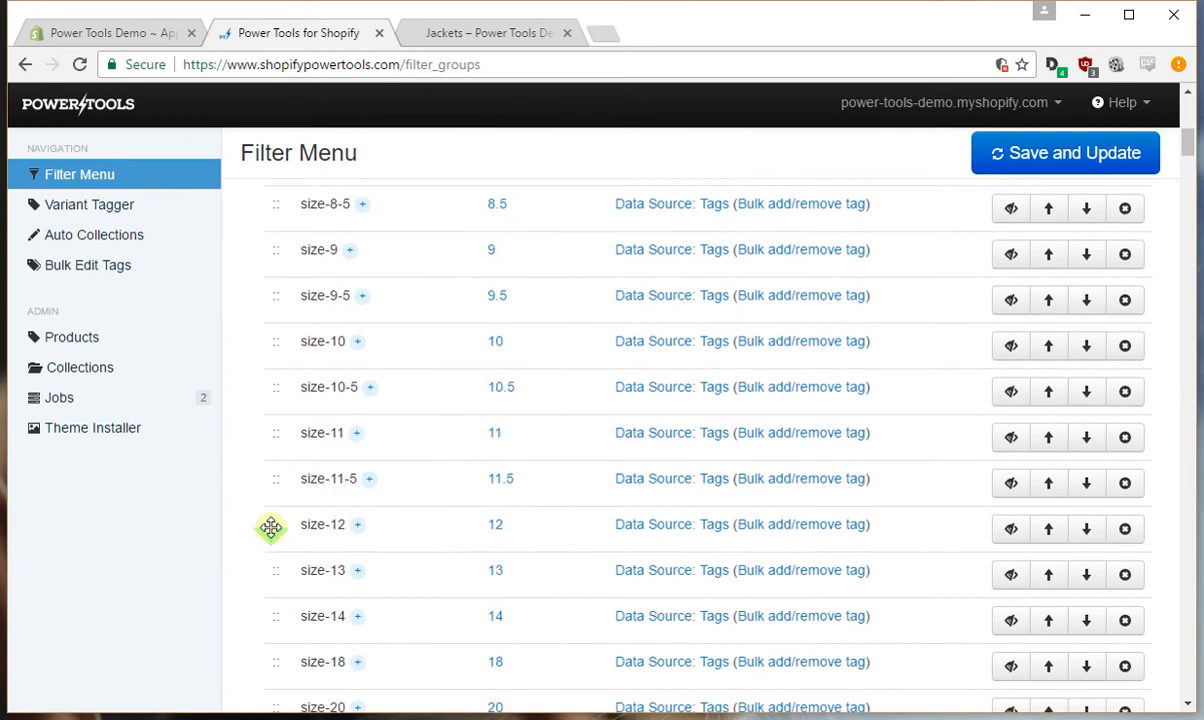
{"action": "scroll", "coordinate": [271, 527], "scroll_direction": "down", "scroll_amount": 5}
{"action": "scroll", "coordinate": [271, 527], "scroll_direction": "down", "scroll_amount": 5}
{"action": "scroll", "coordinate": [271, 527], "scroll_direction": "down", "scroll_amount": 5}
{"action": "scroll", "coordinate": [271, 527], "scroll_direction": "down", "scroll_amount": 5}
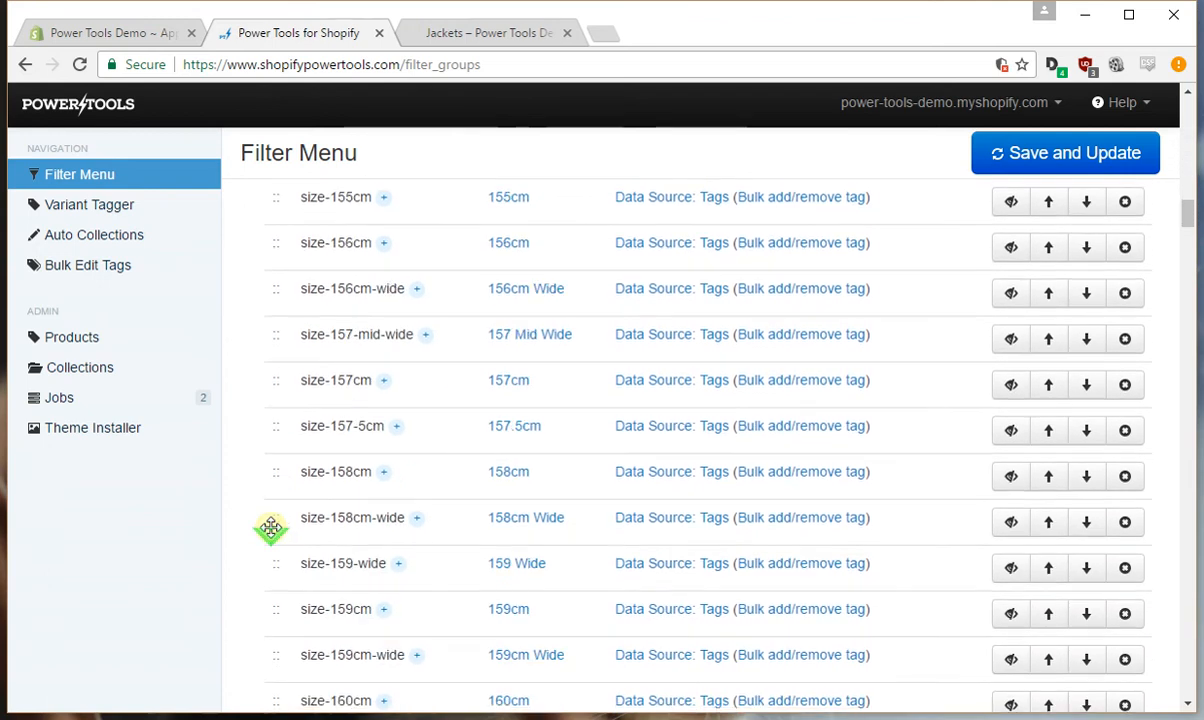
{"action": "scroll", "coordinate": [271, 527], "scroll_direction": "down", "scroll_amount": 5}
{"action": "scroll", "coordinate": [271, 527], "scroll_direction": "down", "scroll_amount": 5}
{"action": "scroll", "coordinate": [271, 530], "scroll_direction": "down", "scroll_amount": 5}
{"action": "scroll", "coordinate": [271, 530], "scroll_direction": "down", "scroll_amount": 4}
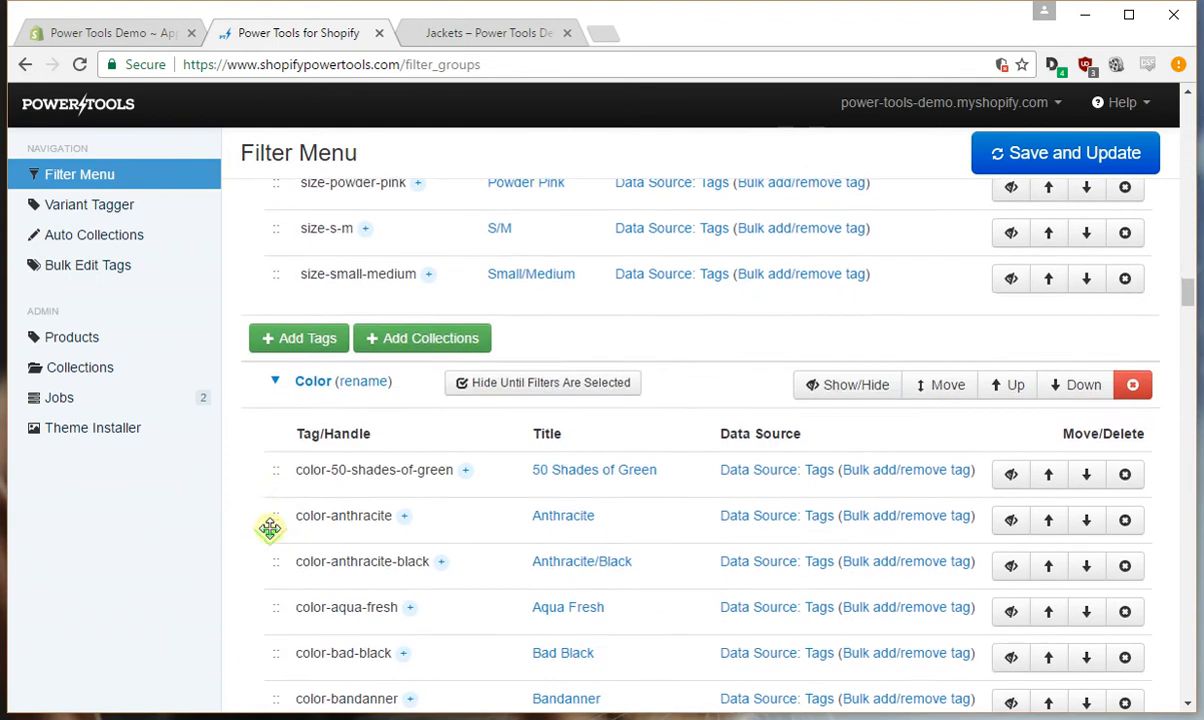
{"action": "scroll", "coordinate": [271, 530], "scroll_direction": "up", "scroll_amount": 3}
{"action": "scroll", "coordinate": [271, 530], "scroll_direction": "up", "scroll_amount": 2}
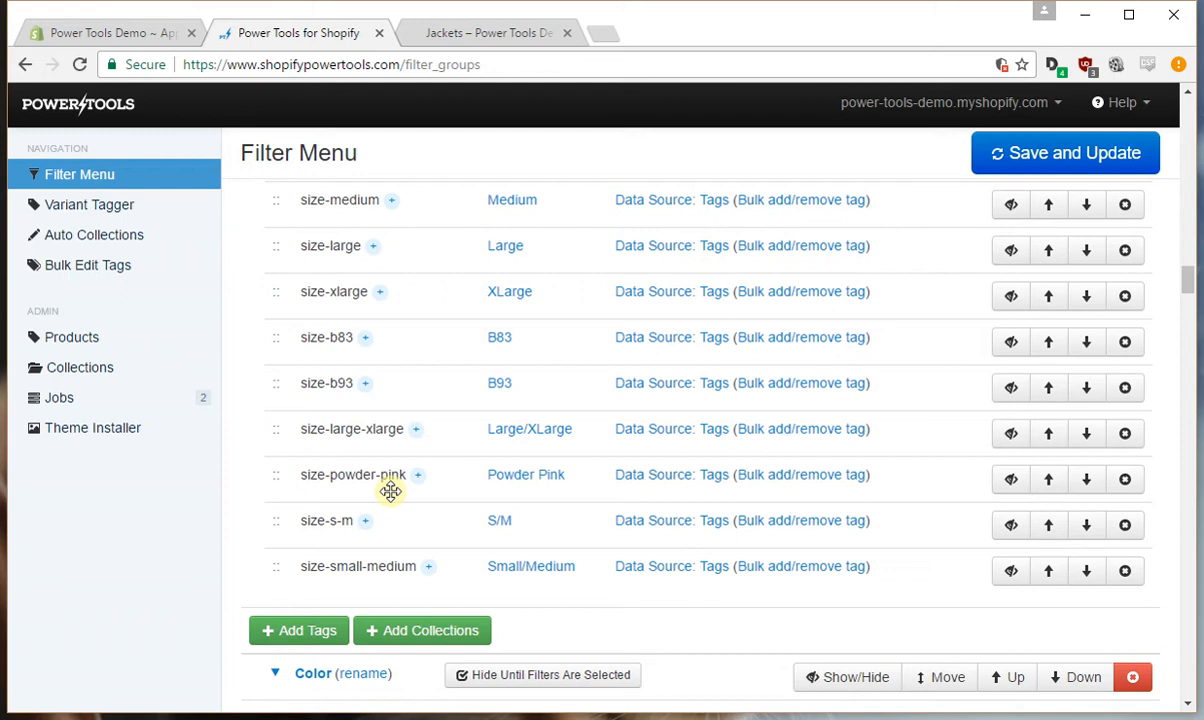
{"action": "scroll", "coordinate": [390, 491], "scroll_direction": "up", "scroll_amount": 3}
{"action": "scroll", "coordinate": [390, 491], "scroll_direction": "up", "scroll_amount": 4}
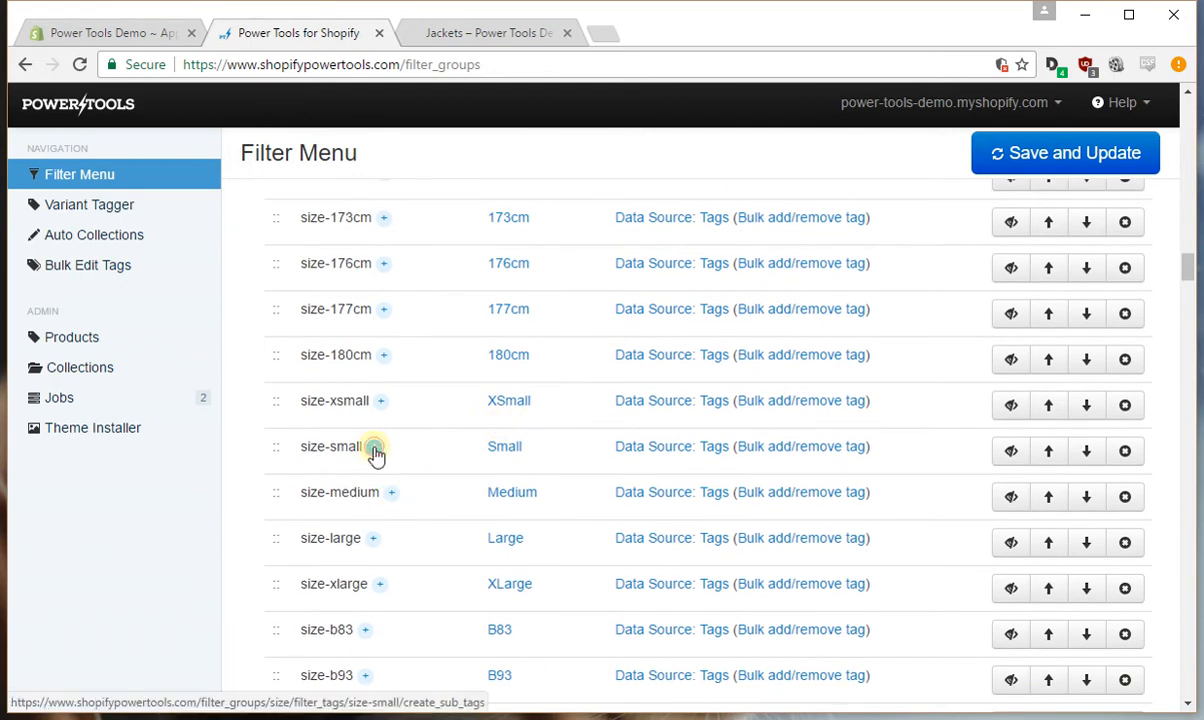
Give size-small the aliases size-9, 9-5, 10, 10-5, 11 and 11-5, then check the Jackets page
{"action": "left_click", "coordinate": [375, 450]}
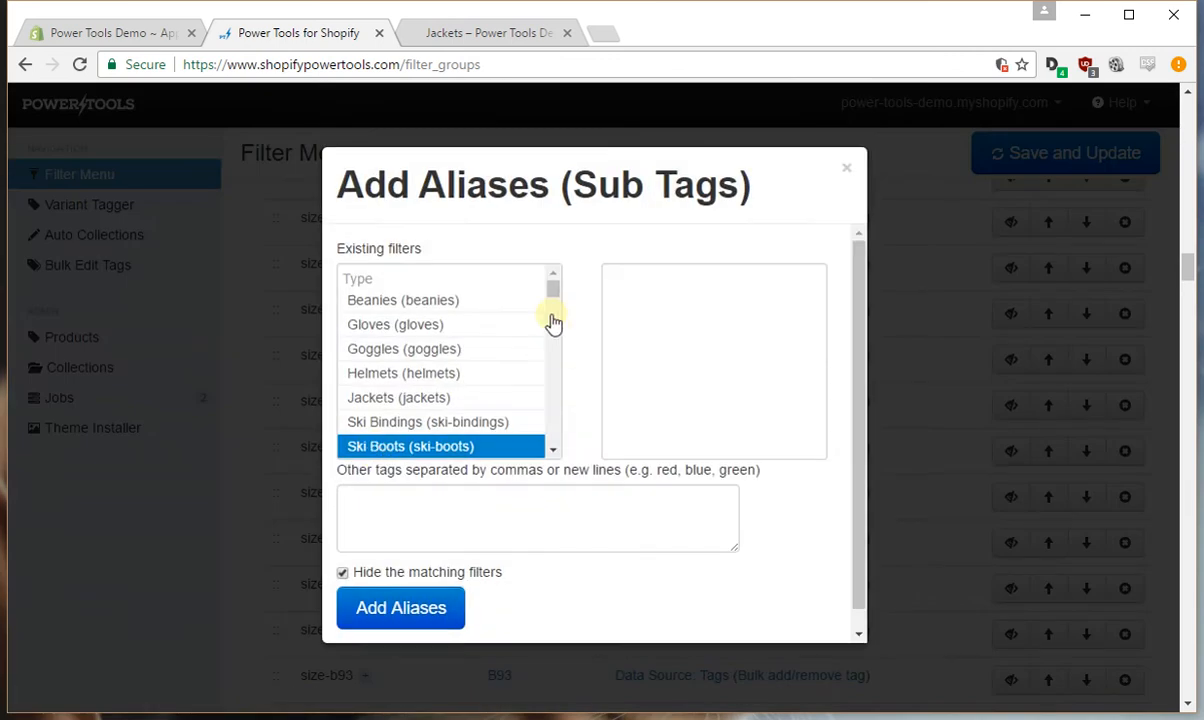
{"action": "left_click", "coordinate": [547, 447]}
{"action": "scroll", "coordinate": [547, 450], "scroll_direction": "down", "scroll_amount": 6}
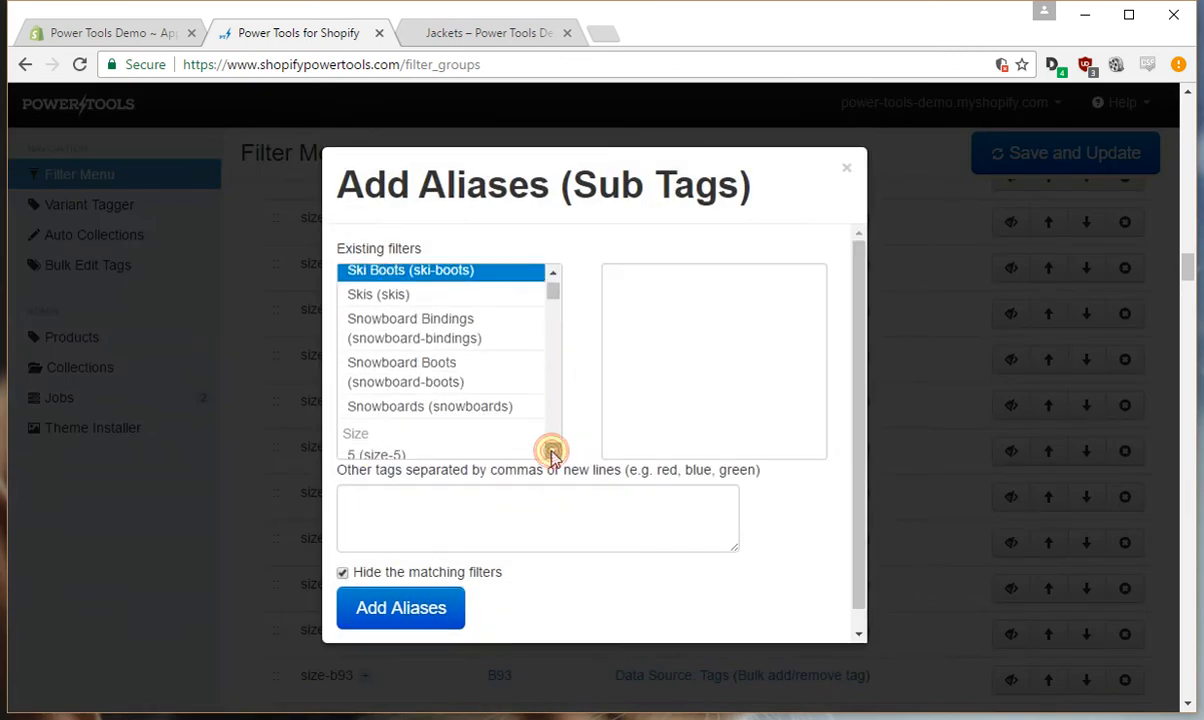
{"action": "left_click", "coordinate": [553, 452]}
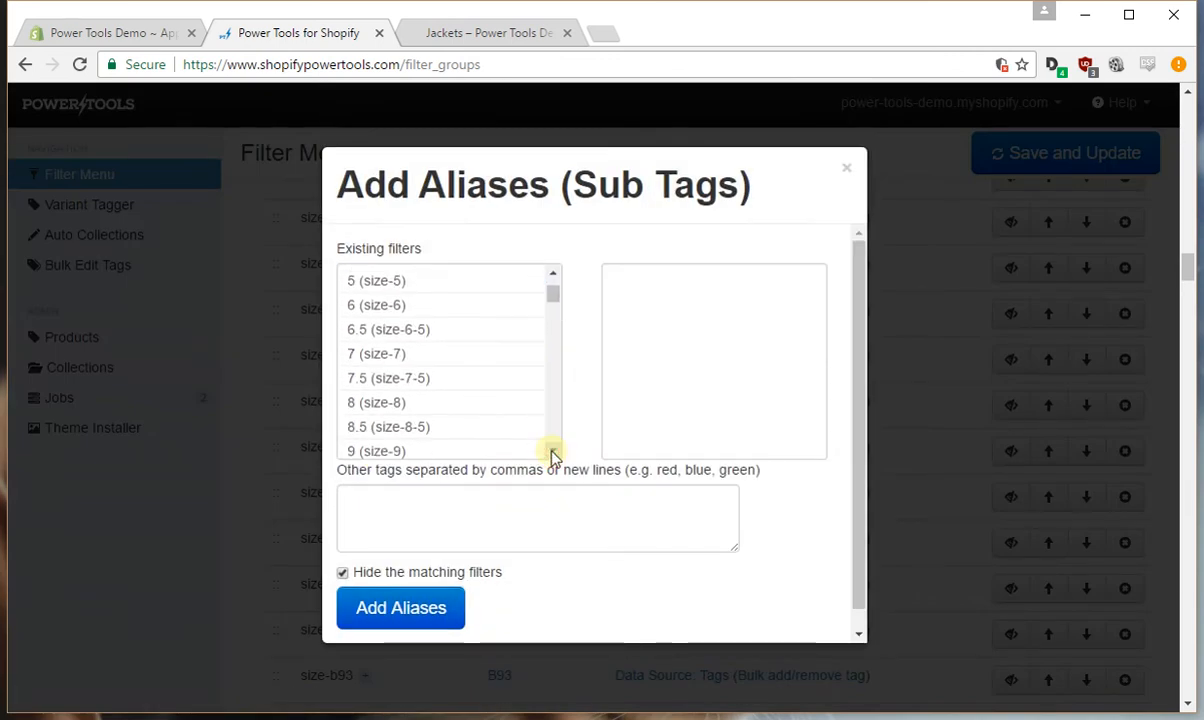
{"action": "left_click", "coordinate": [553, 455]}
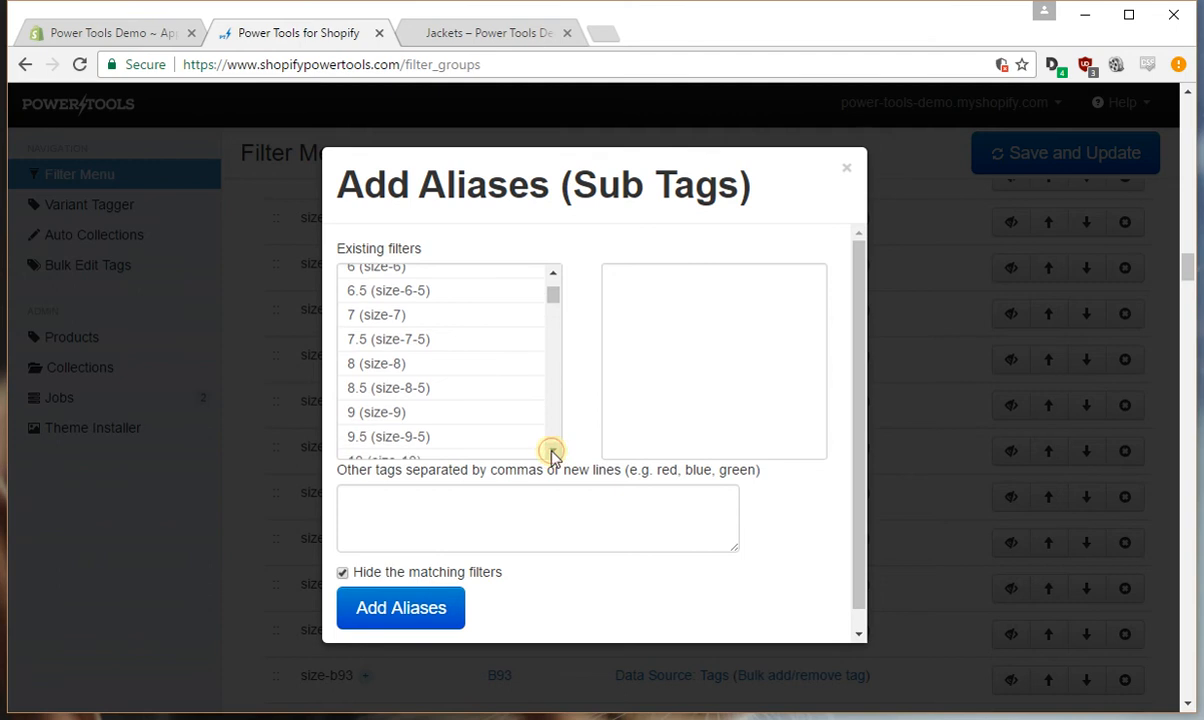
{"action": "double_click", "coordinate": [390, 412]}
{"action": "double_click", "coordinate": [393, 414]}
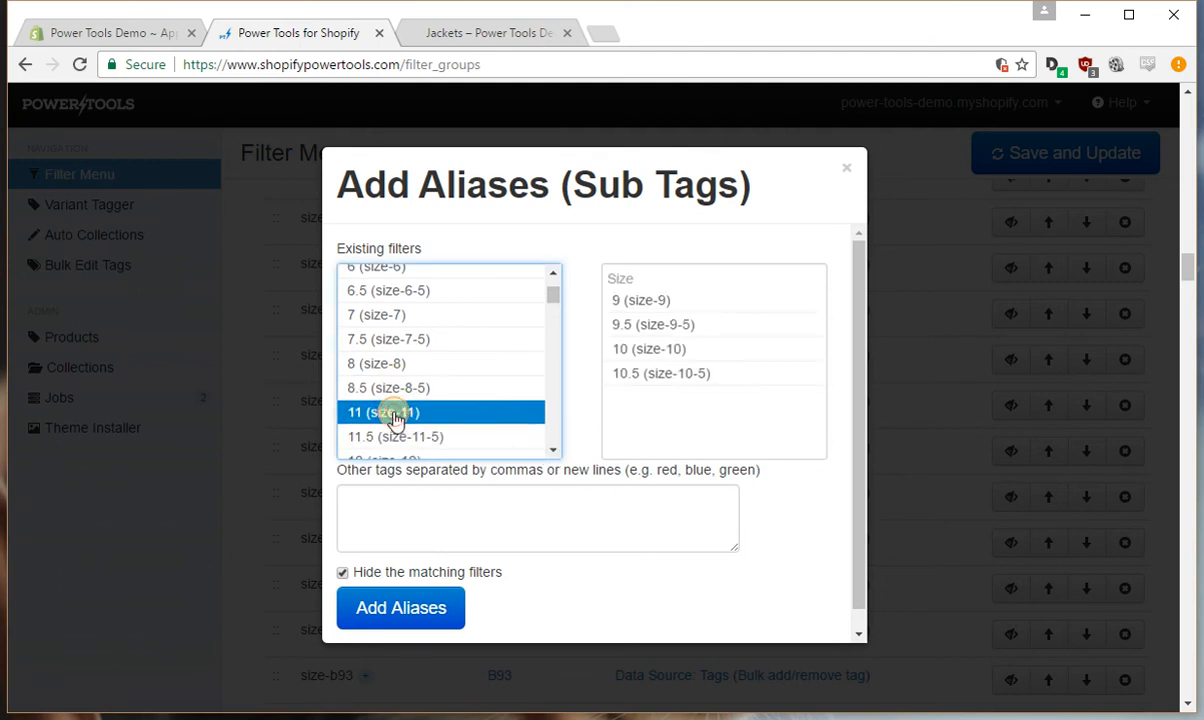
{"action": "double_click", "coordinate": [393, 414]}
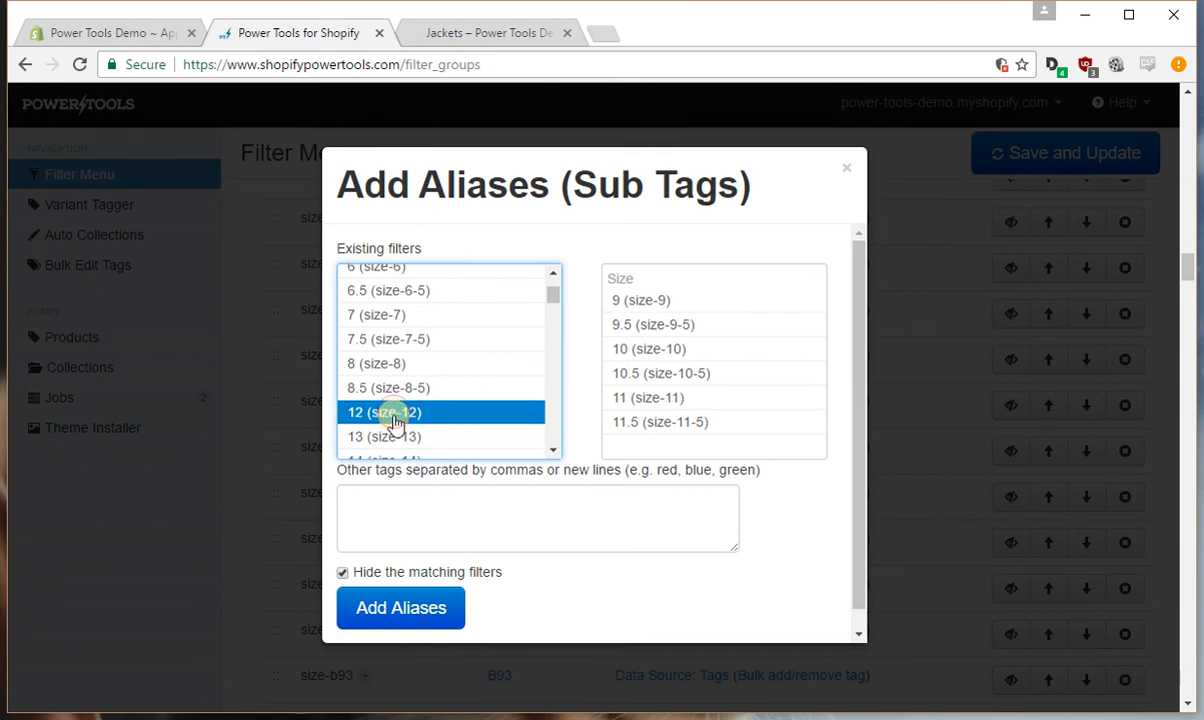
{"action": "left_click", "coordinate": [428, 610]}
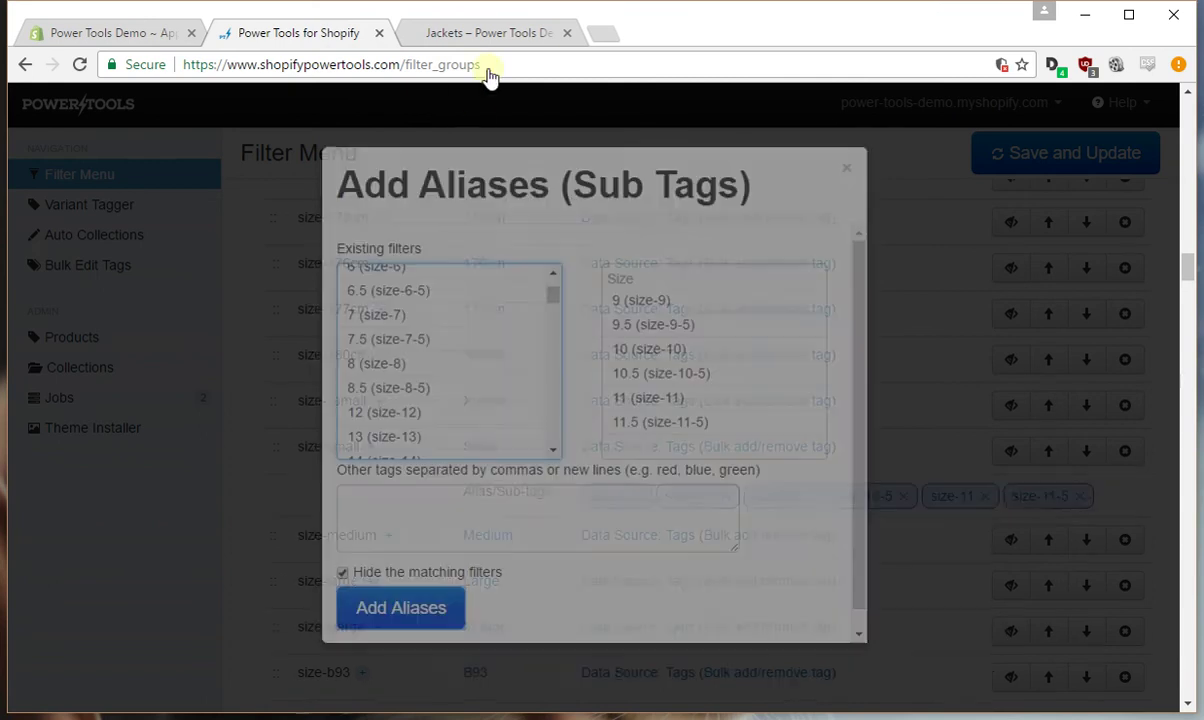
{"action": "left_click", "coordinate": [494, 32]}
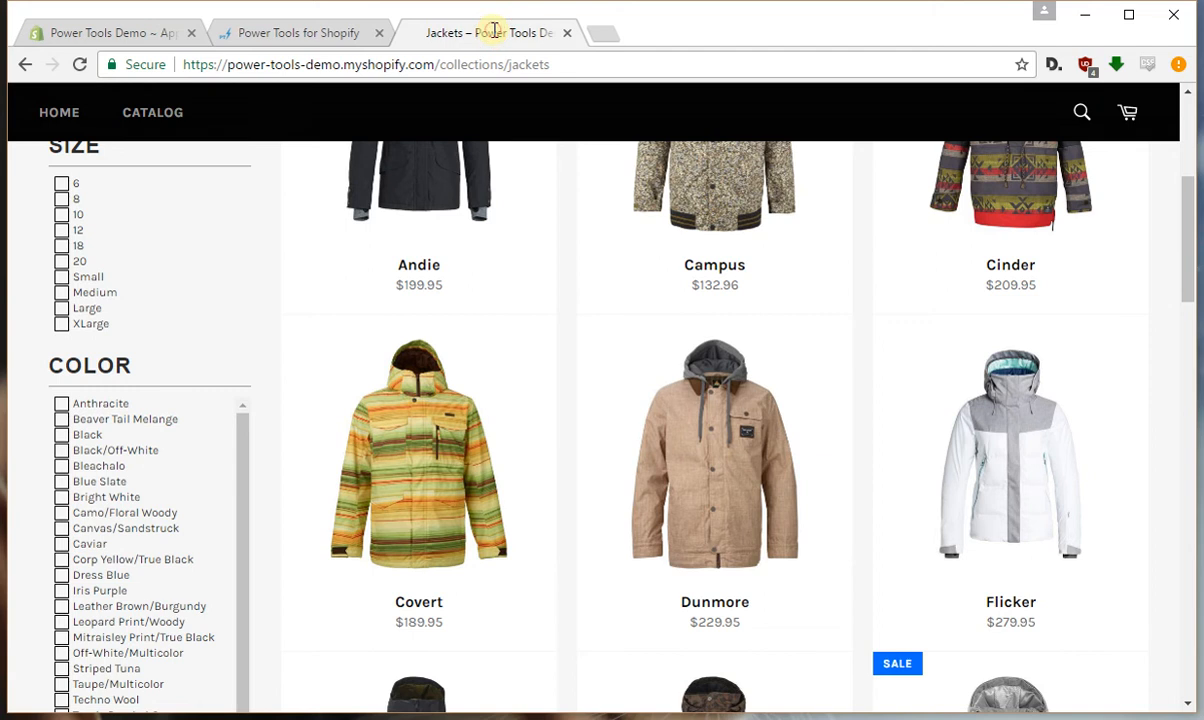
Give size-medium the aliases size-12 and size-13
{"action": "left_click", "coordinate": [298, 32]}
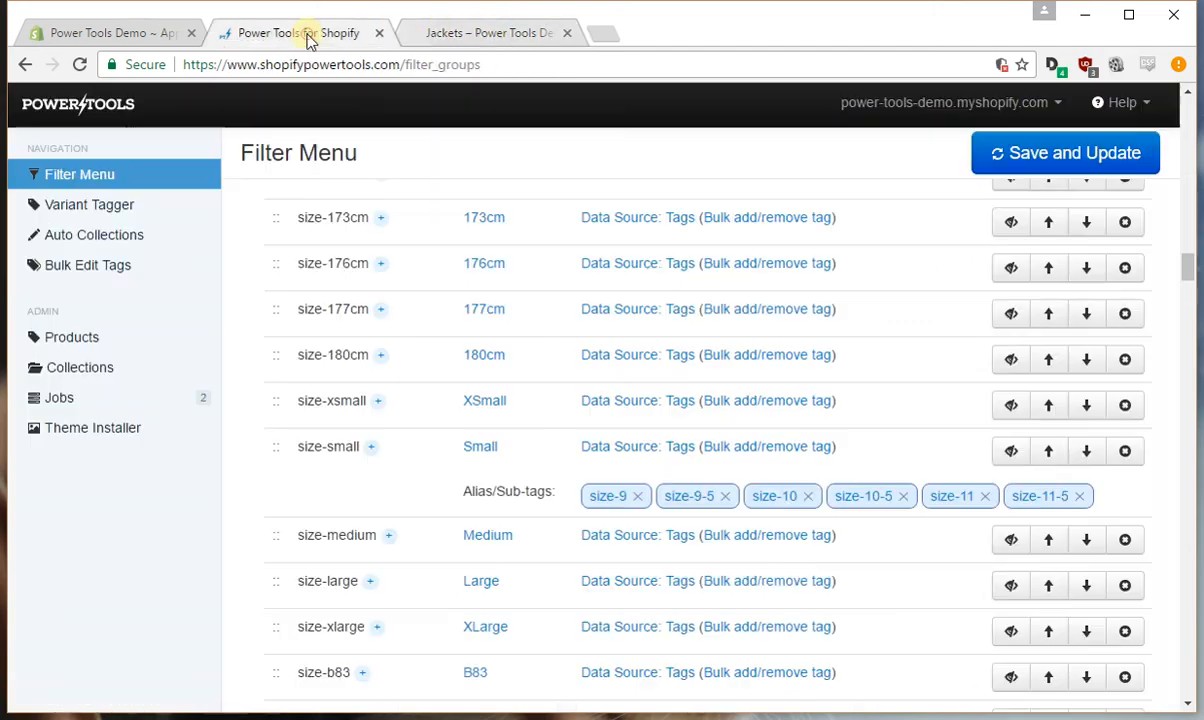
{"action": "left_click", "coordinate": [388, 538]}
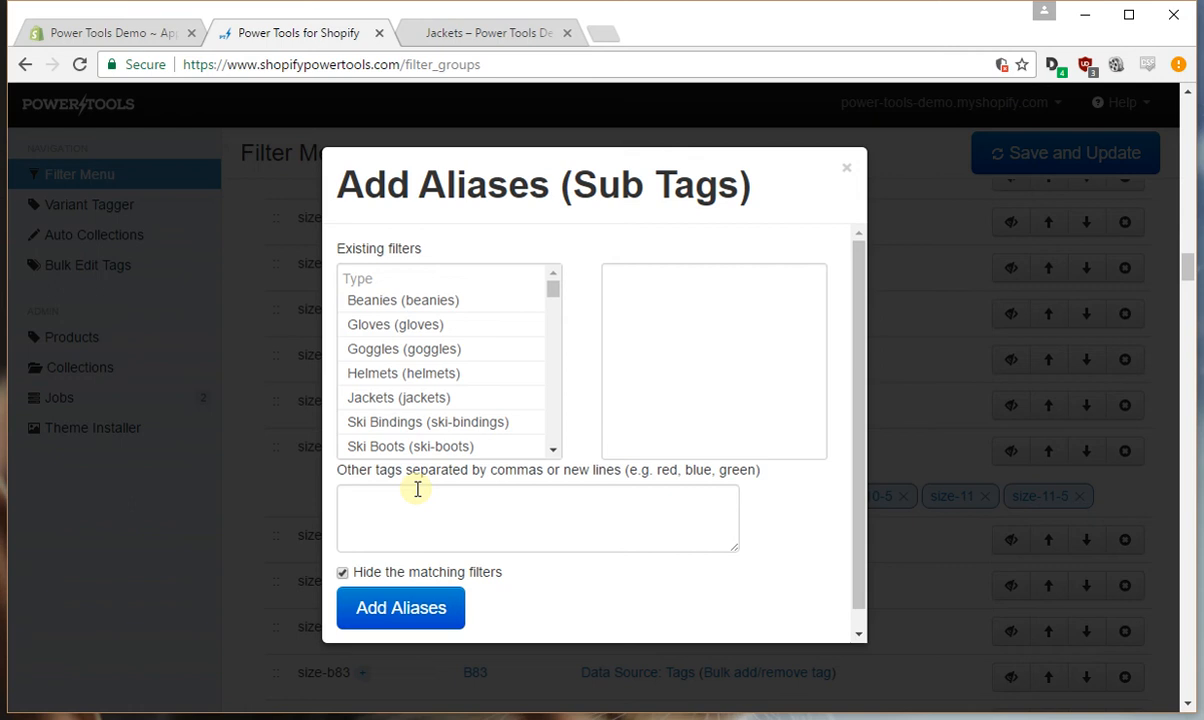
{"action": "left_click", "coordinate": [440, 348]}
{"action": "mouse_move", "coordinate": [551, 290]}
{"action": "left_mouse_down"}
{"action": "mouse_move", "coordinate": [553, 308]}
{"action": "mouse_move", "coordinate": [553, 290]}
{"action": "left_mouse_up"}
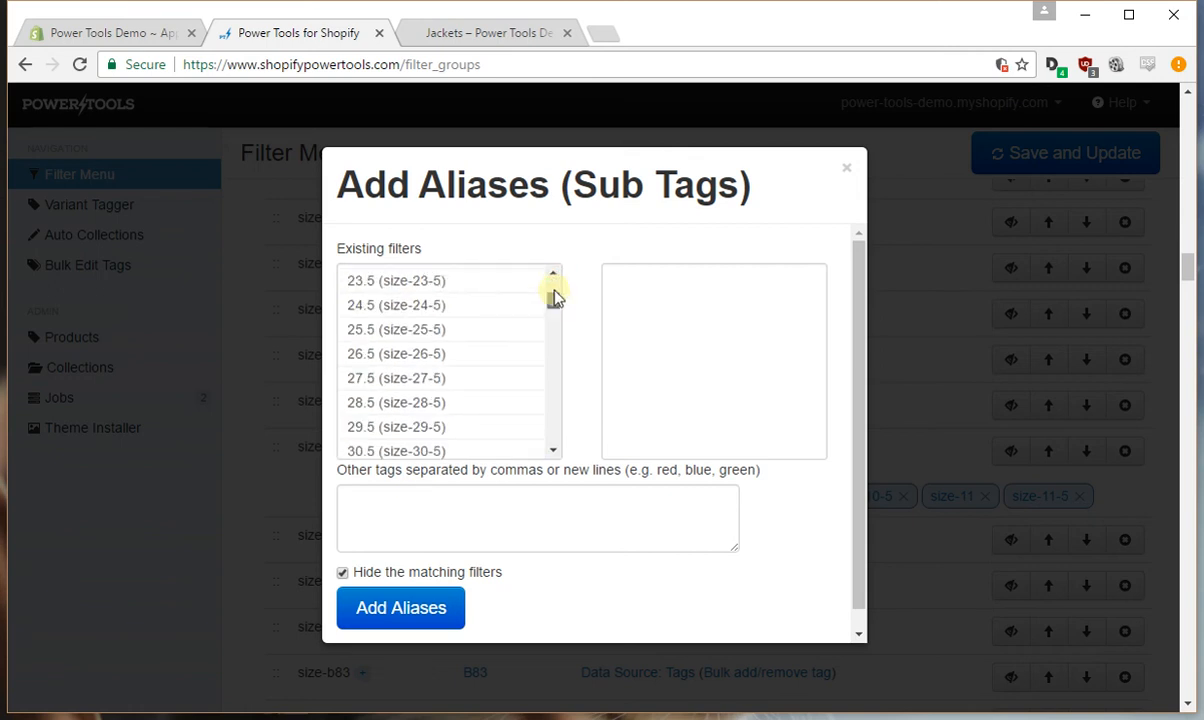
{"action": "left_click", "coordinate": [520, 366]}
{"action": "scroll", "coordinate": [520, 376], "scroll_direction": "down", "scroll_amount": 3}
{"action": "scroll", "coordinate": [445, 371], "scroll_direction": "down", "scroll_amount": 3}
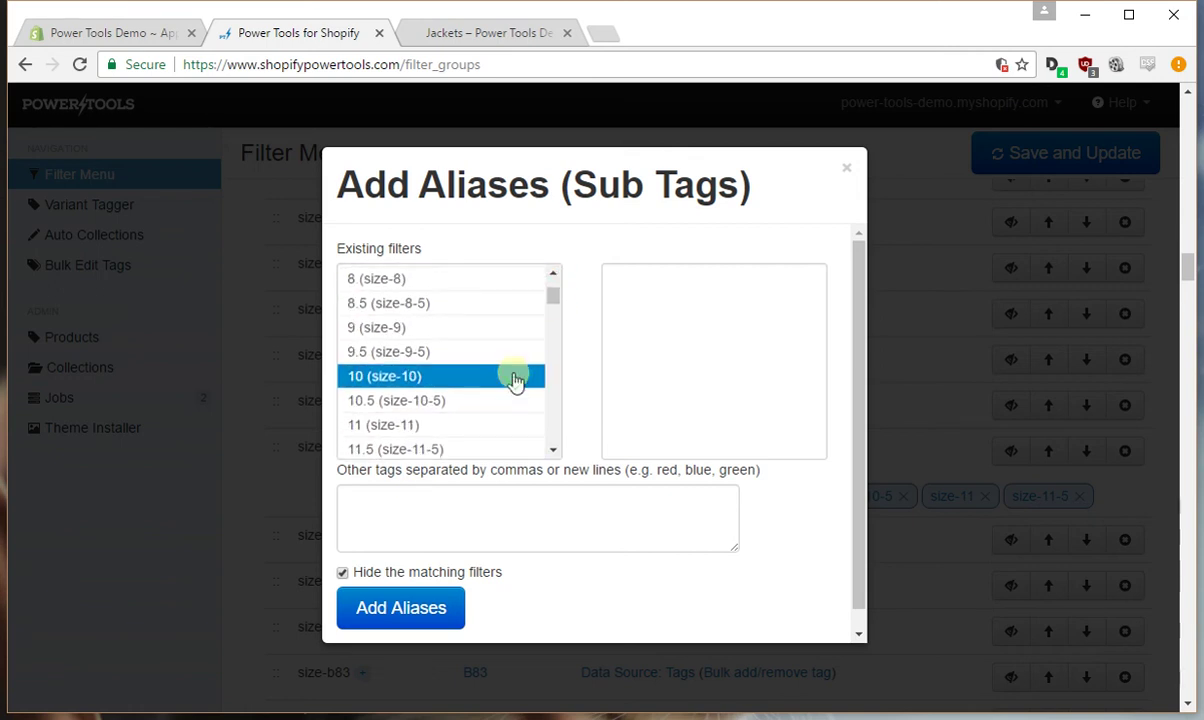
{"action": "scroll", "coordinate": [445, 371], "scroll_direction": "down", "scroll_amount": 3}
{"action": "left_click", "coordinate": [445, 375]}
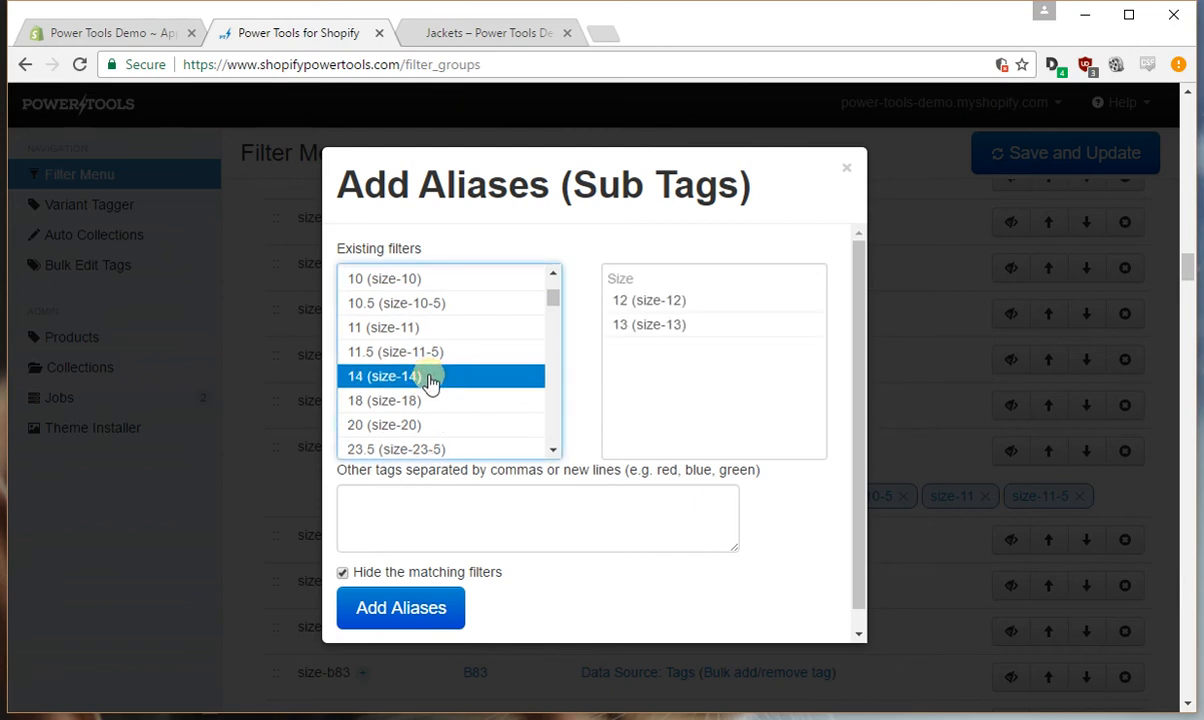
{"action": "left_click", "coordinate": [418, 610]}
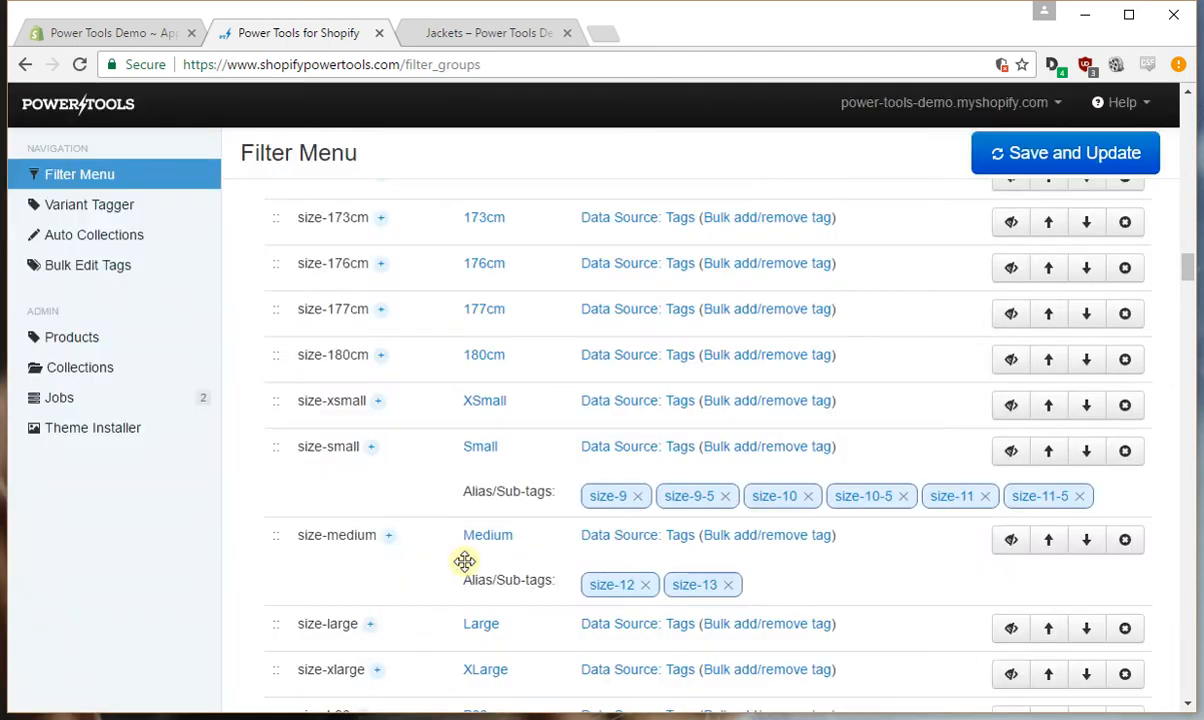
Save and update the filter menu, then reload the storefront Jackets page to see the new size filters
{"action": "left_click", "coordinate": [1047, 156]}
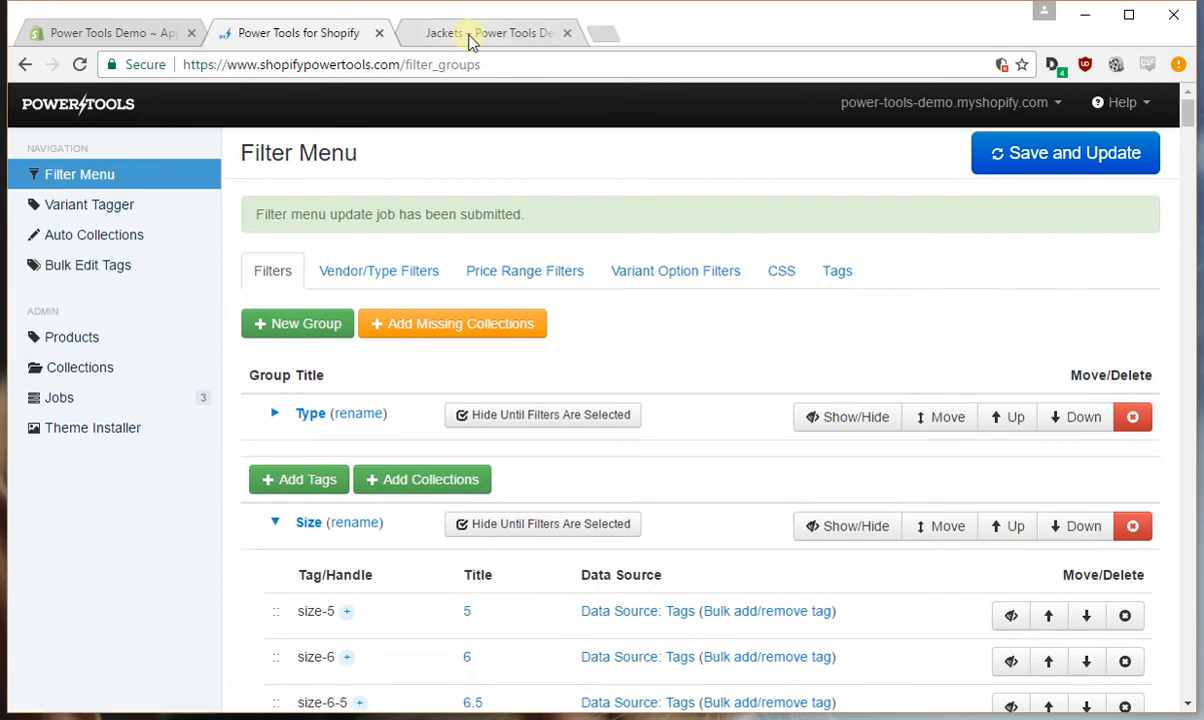
{"action": "left_click", "coordinate": [470, 38]}
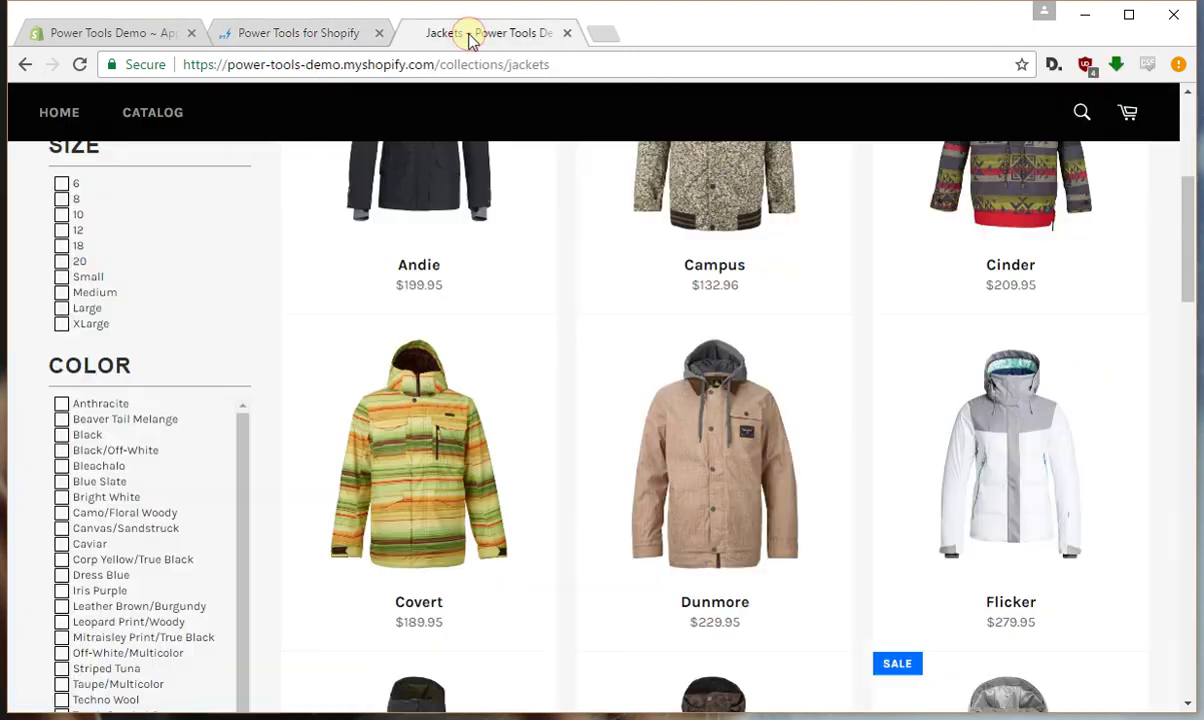
{"action": "left_click", "coordinate": [80, 64]}
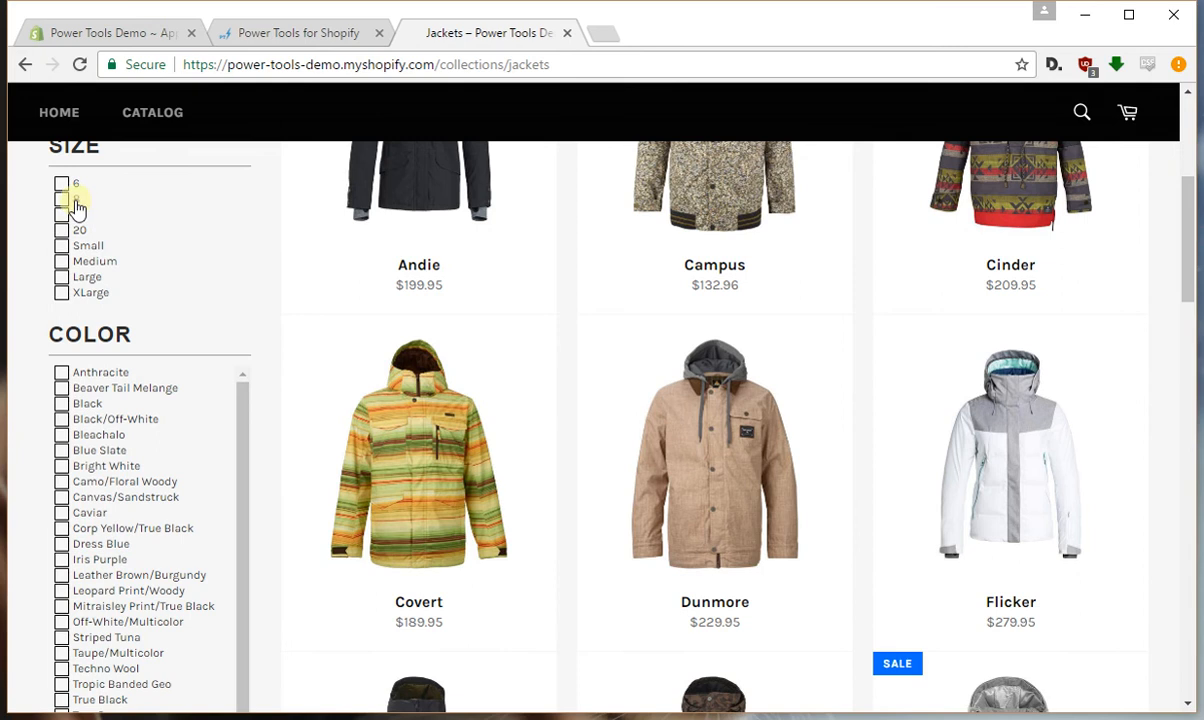
Filter jackets to size Medium and browse the Andie, Cinder and Covert product pages
{"action": "left_click", "coordinate": [97, 265]}
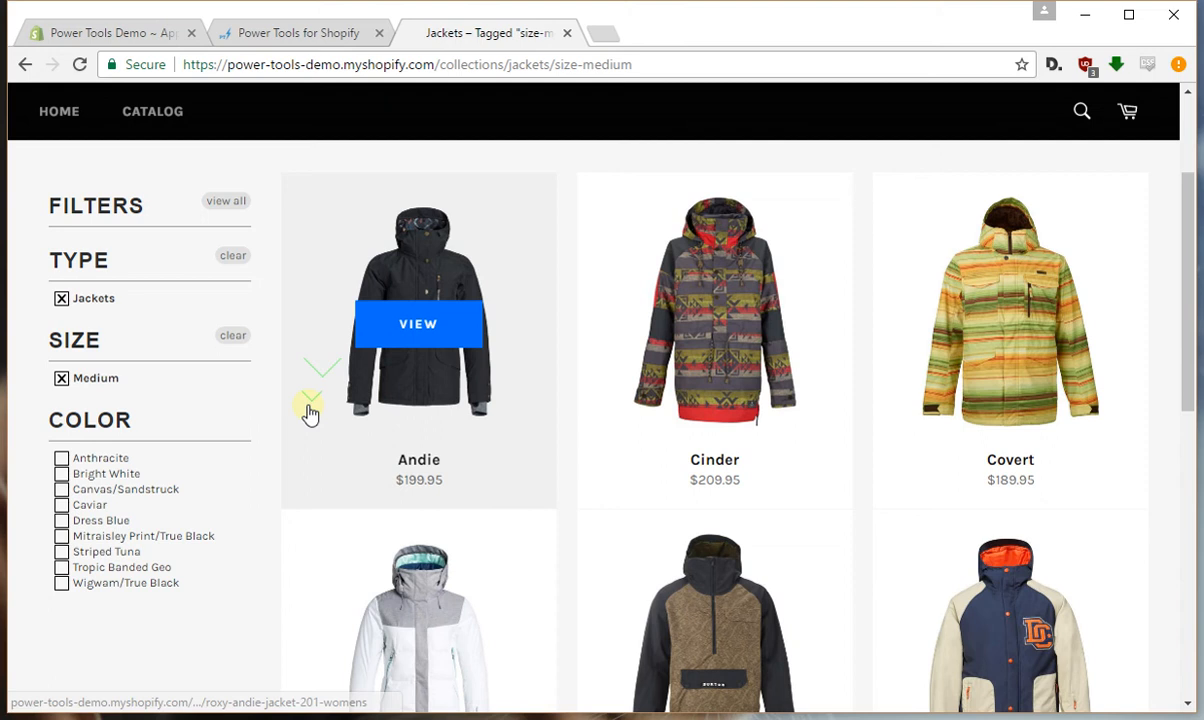
{"action": "left_click", "coordinate": [417, 327]}
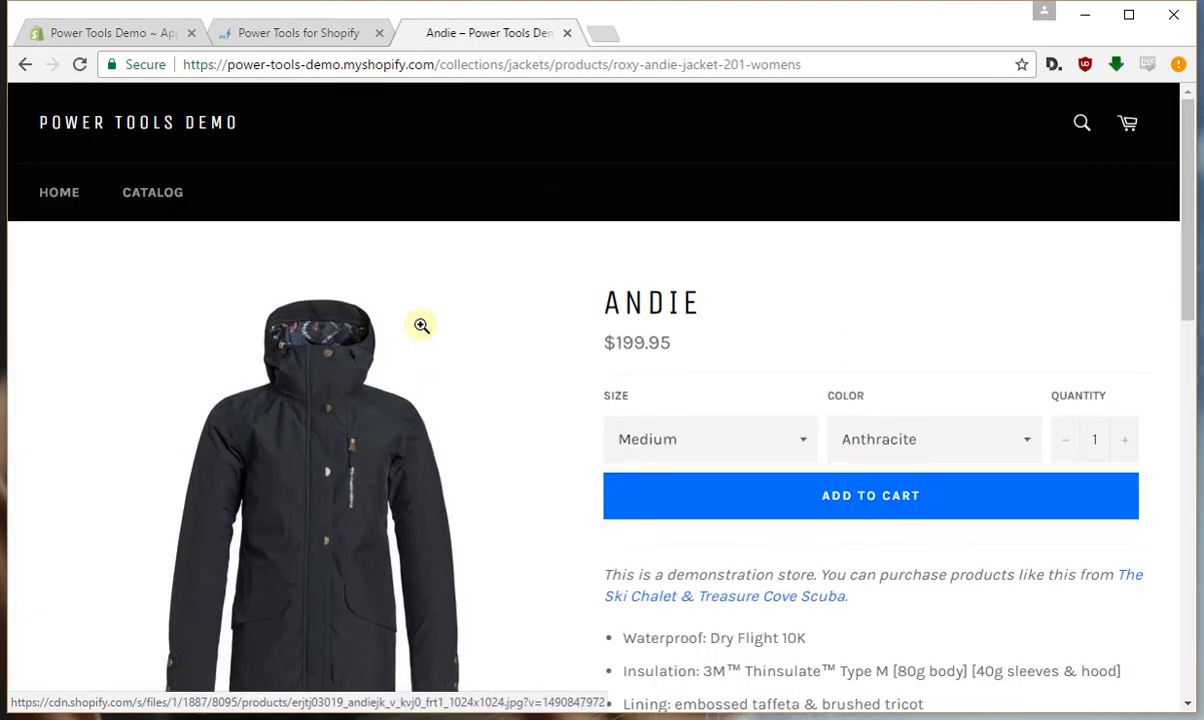
{"action": "key", "text": "alt+Left"}
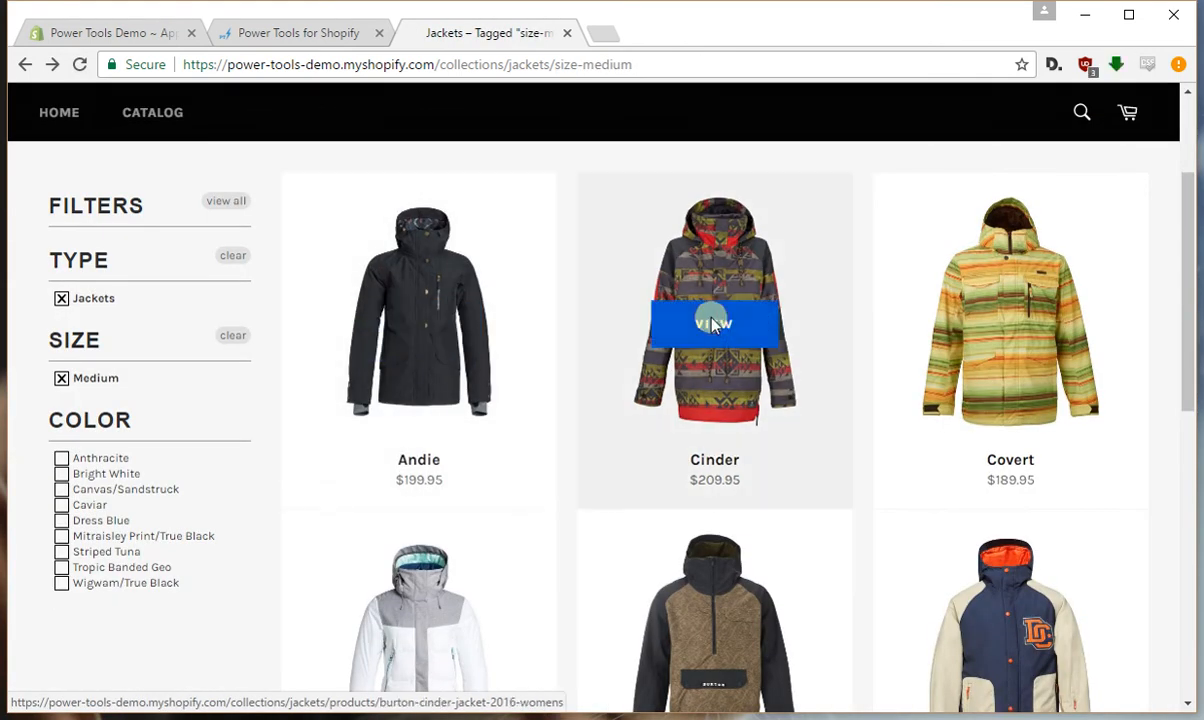
{"action": "left_click", "coordinate": [712, 322]}
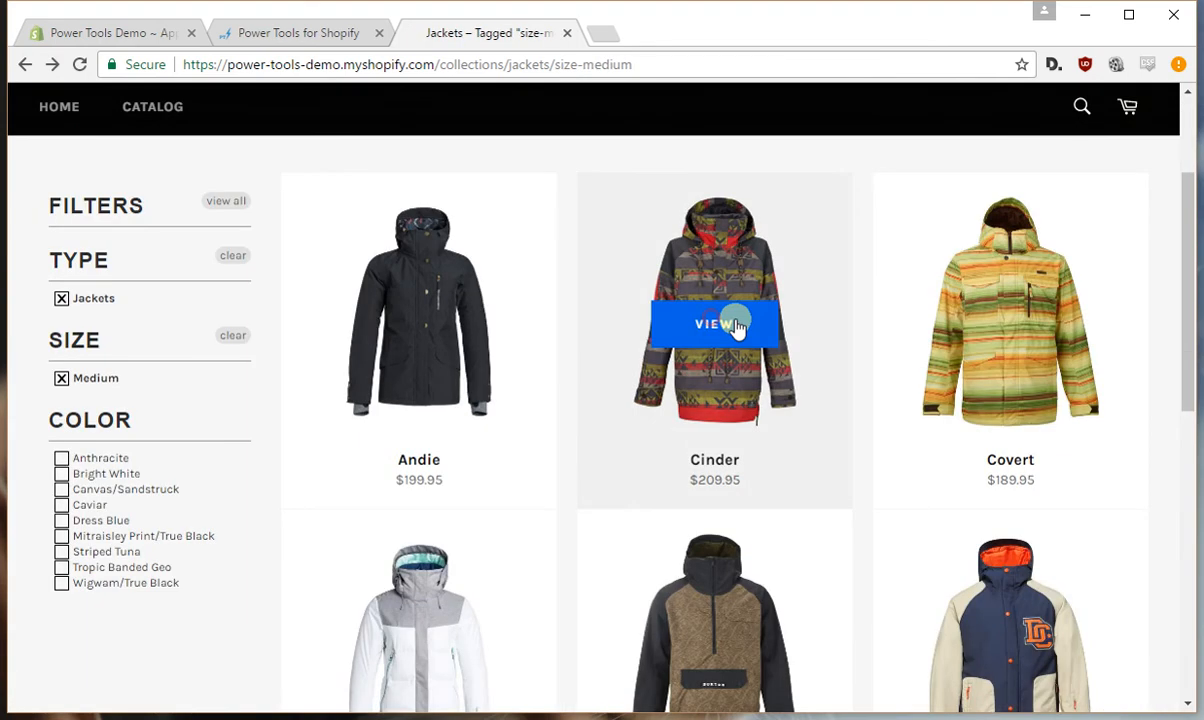
{"action": "left_click", "coordinate": [948, 315]}
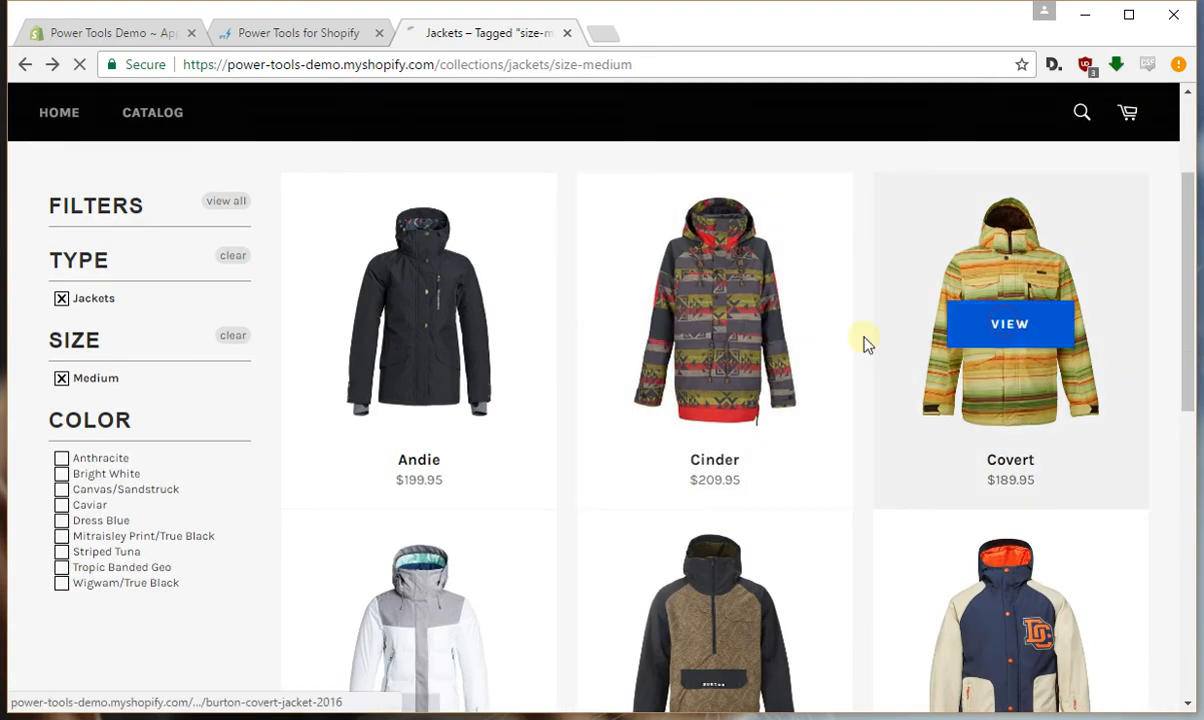
{"action": "key", "text": "alt+Left"}
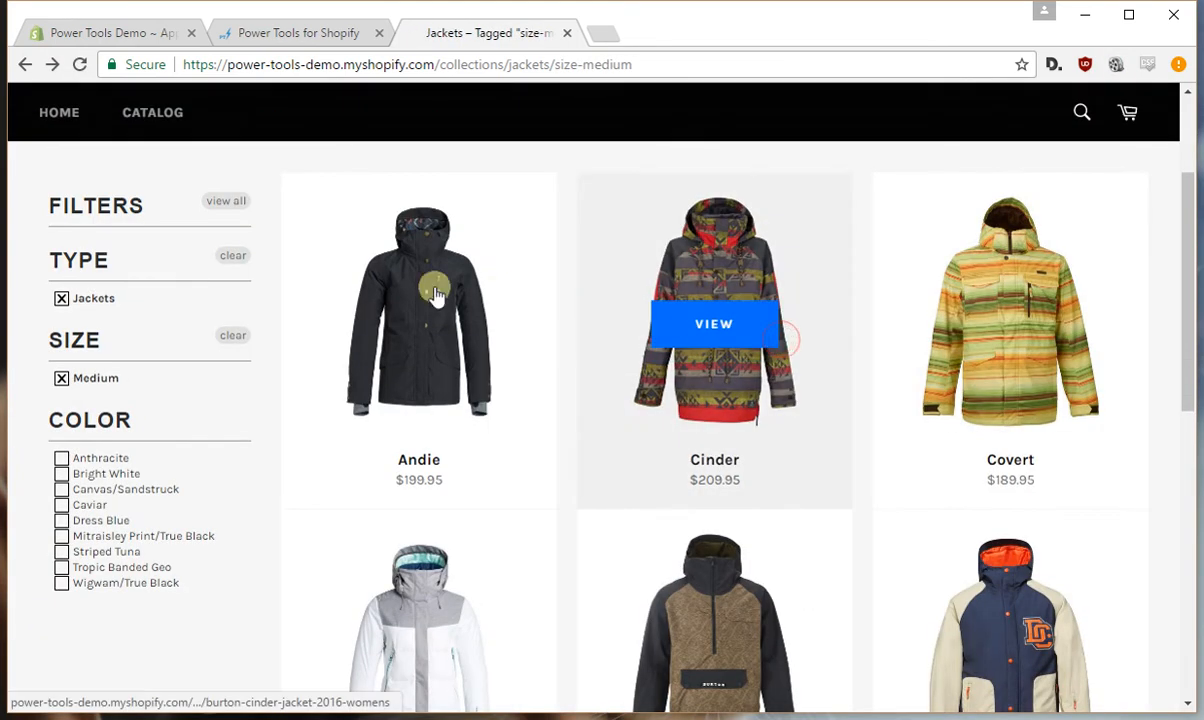
{"action": "left_click", "coordinate": [80, 64]}
{"action": "mouse_move", "coordinate": [418, 330]}
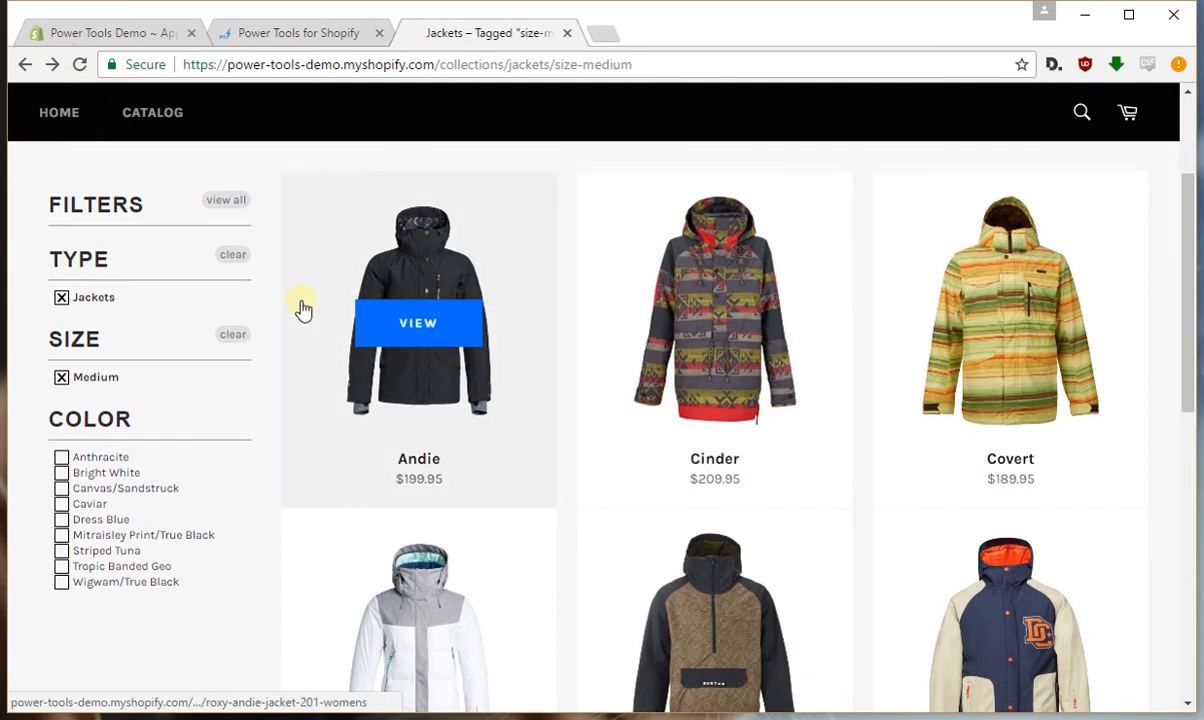
{"action": "scroll", "coordinate": [300, 310], "scroll_direction": "down", "scroll_amount": 5}
{"action": "scroll", "coordinate": [305, 328], "scroll_direction": "down", "scroll_amount": 5}
{"action": "scroll", "coordinate": [305, 328], "scroll_direction": "up", "scroll_amount": 1}
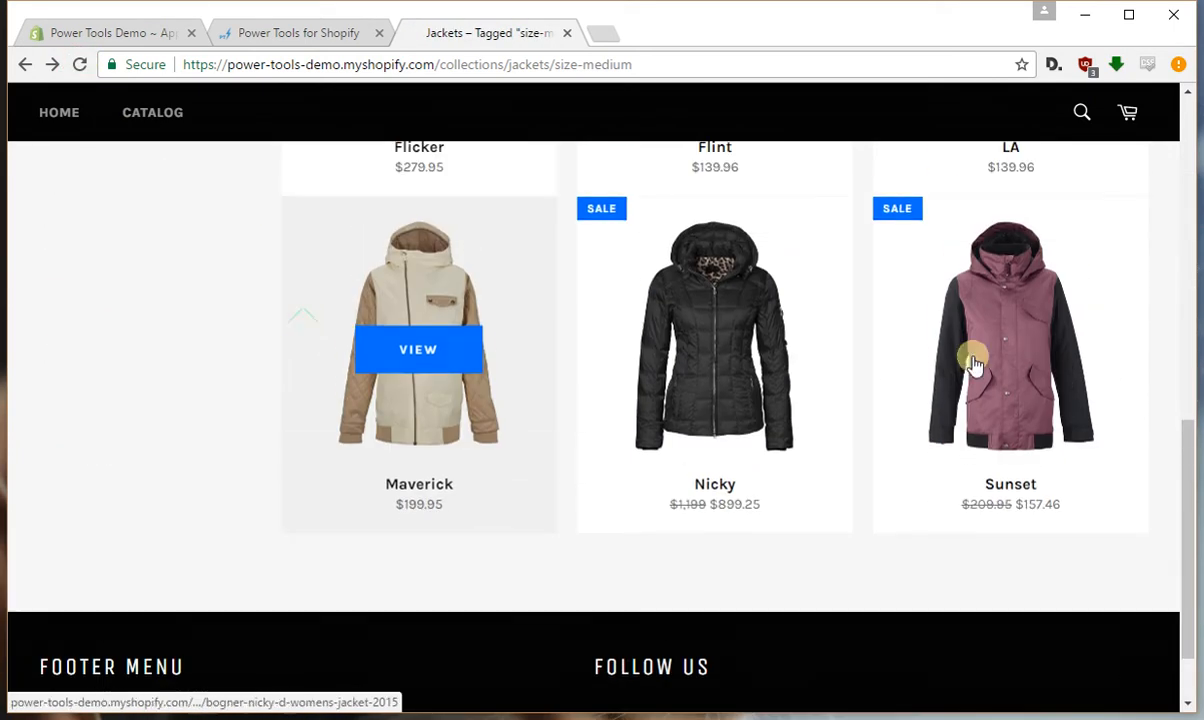
View the Sunset jacket, then the Nicky jacket and check its available sizes
{"action": "left_click", "coordinate": [1000, 358]}
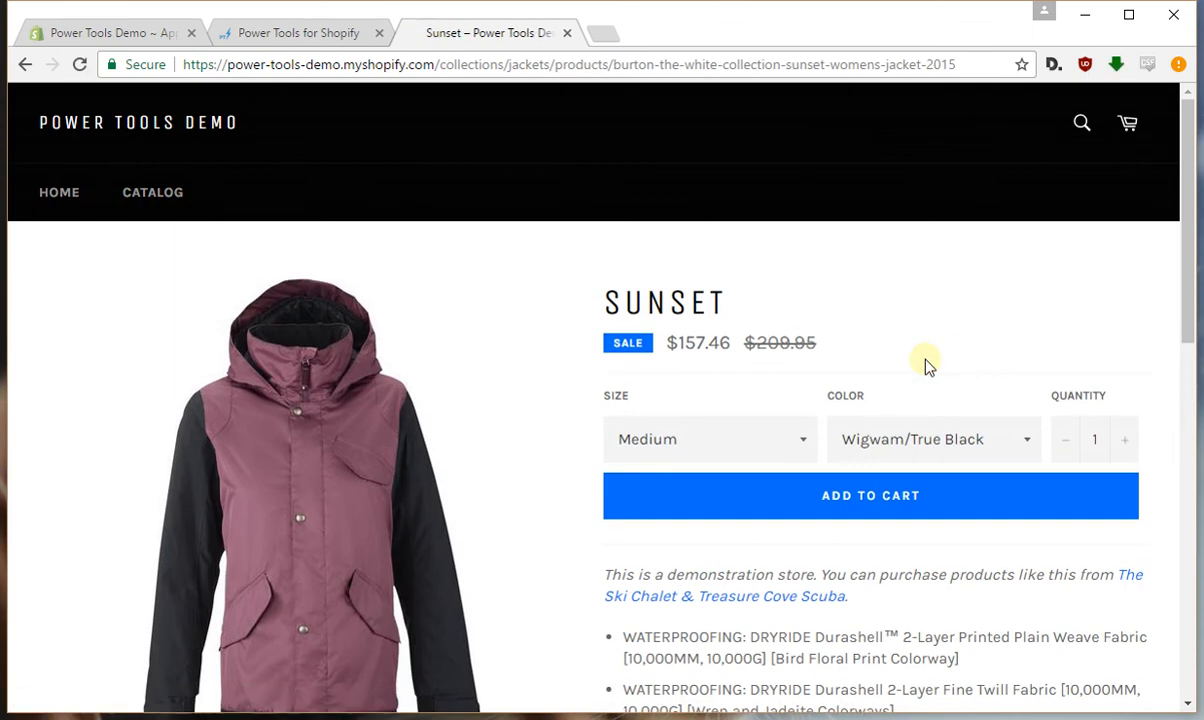
{"action": "key", "text": "alt+Left"}
{"action": "left_click", "coordinate": [715, 350]}
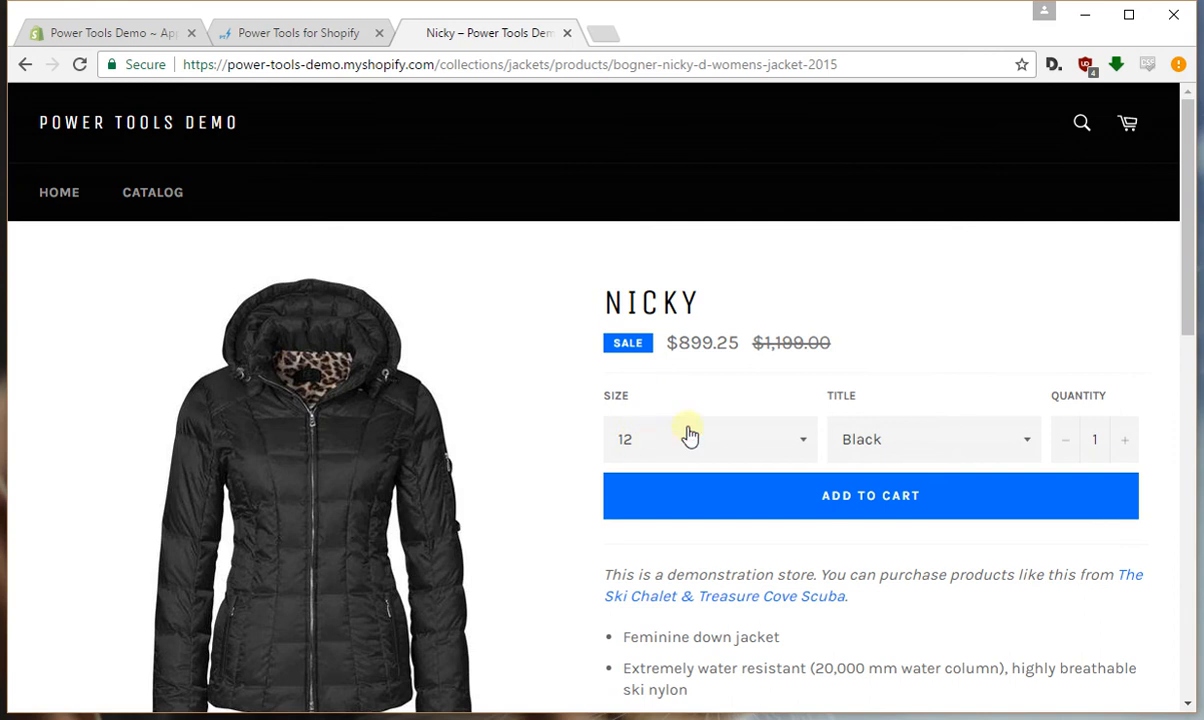
{"action": "left_click", "coordinate": [690, 437]}
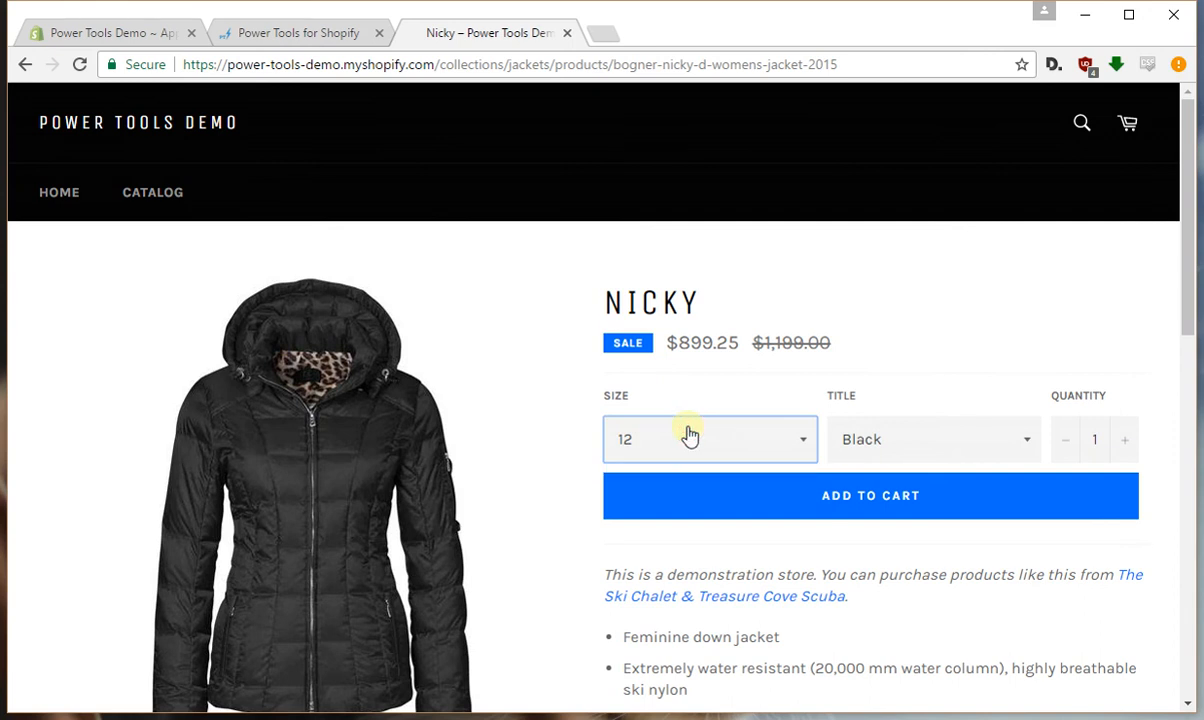
{"action": "left_click", "coordinate": [690, 437]}
Collapse the Size group and start the alias picker for the color-black filter, adding Black
{"action": "left_click", "coordinate": [298, 33]}
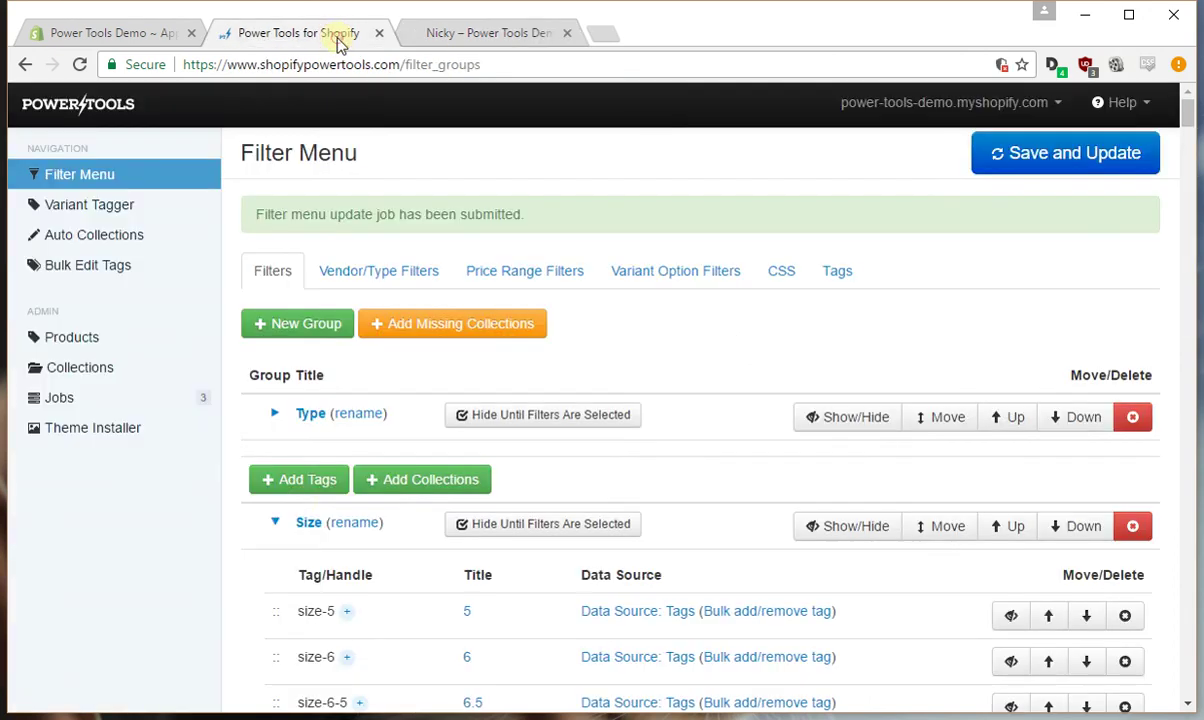
{"action": "left_click", "coordinate": [276, 523]}
{"action": "scroll", "coordinate": [260, 520], "scroll_direction": "down", "scroll_amount": 5}
{"action": "scroll", "coordinate": [247, 530], "scroll_direction": "down", "scroll_amount": 3}
{"action": "scroll", "coordinate": [247, 530], "scroll_direction": "down", "scroll_amount": 5}
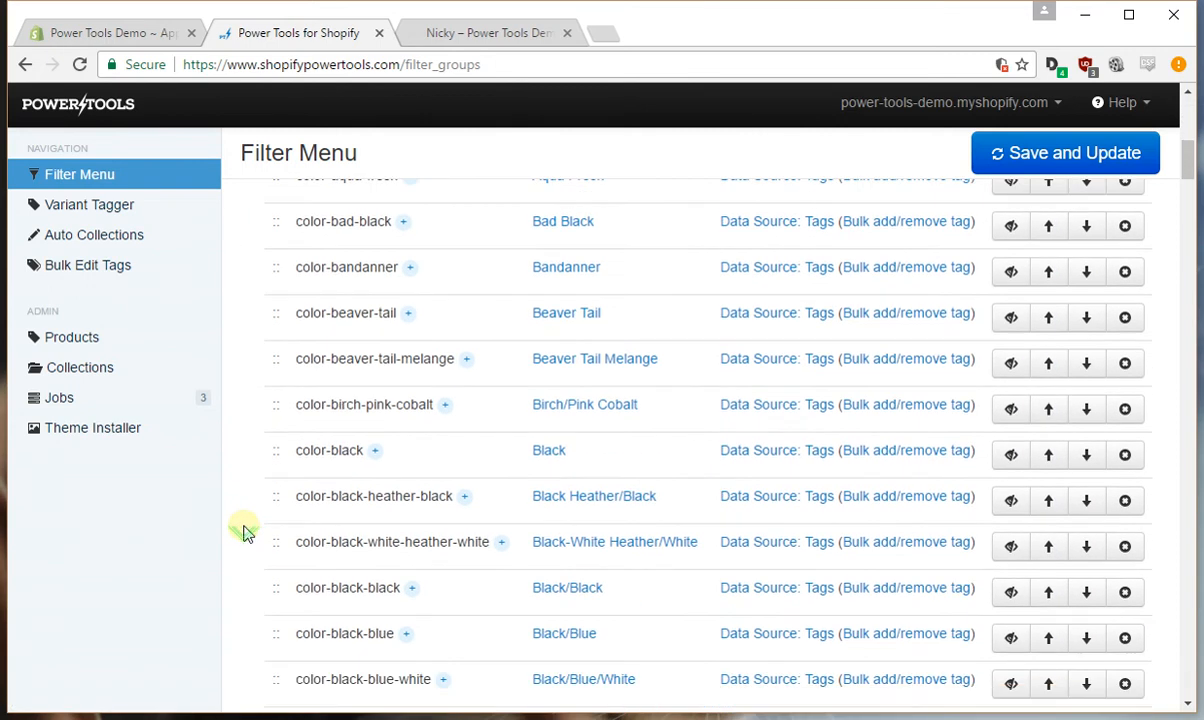
{"action": "left_click", "coordinate": [377, 455]}
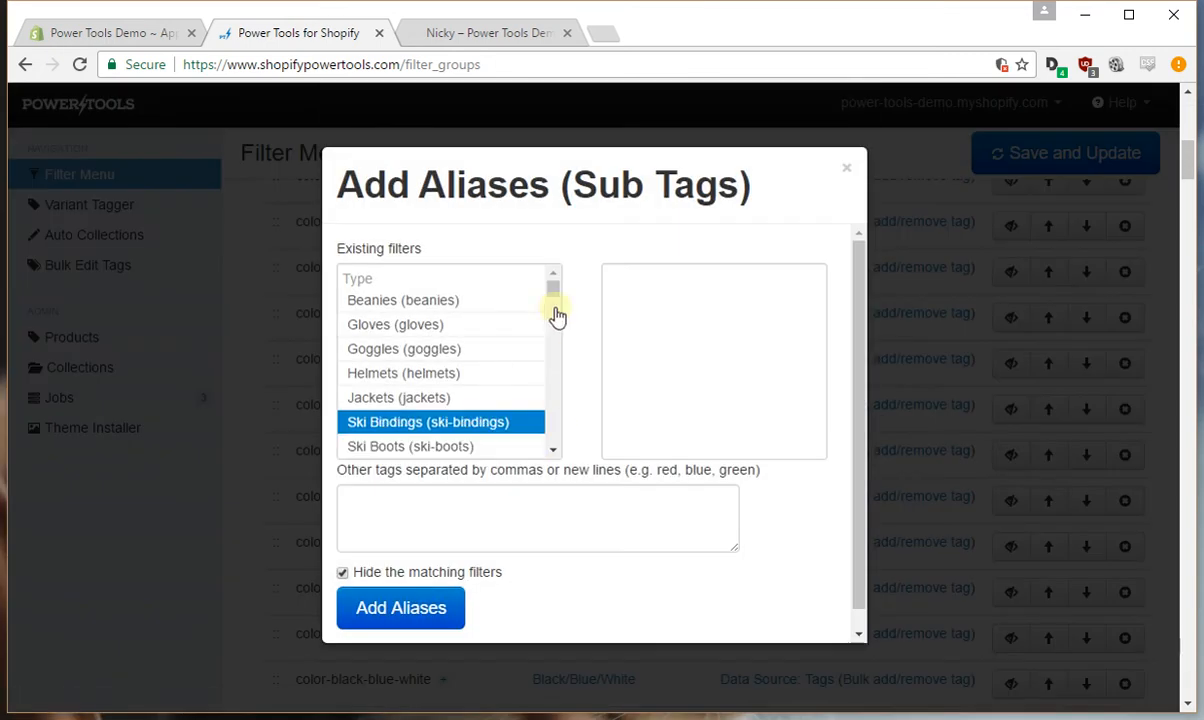
{"action": "scroll", "coordinate": [555, 372], "scroll_direction": "down", "scroll_amount": 5}
{"action": "scroll", "coordinate": [555, 372], "scroll_direction": "down", "scroll_amount": 5}
{"action": "scroll", "coordinate": [555, 372], "scroll_direction": "down", "scroll_amount": 5}
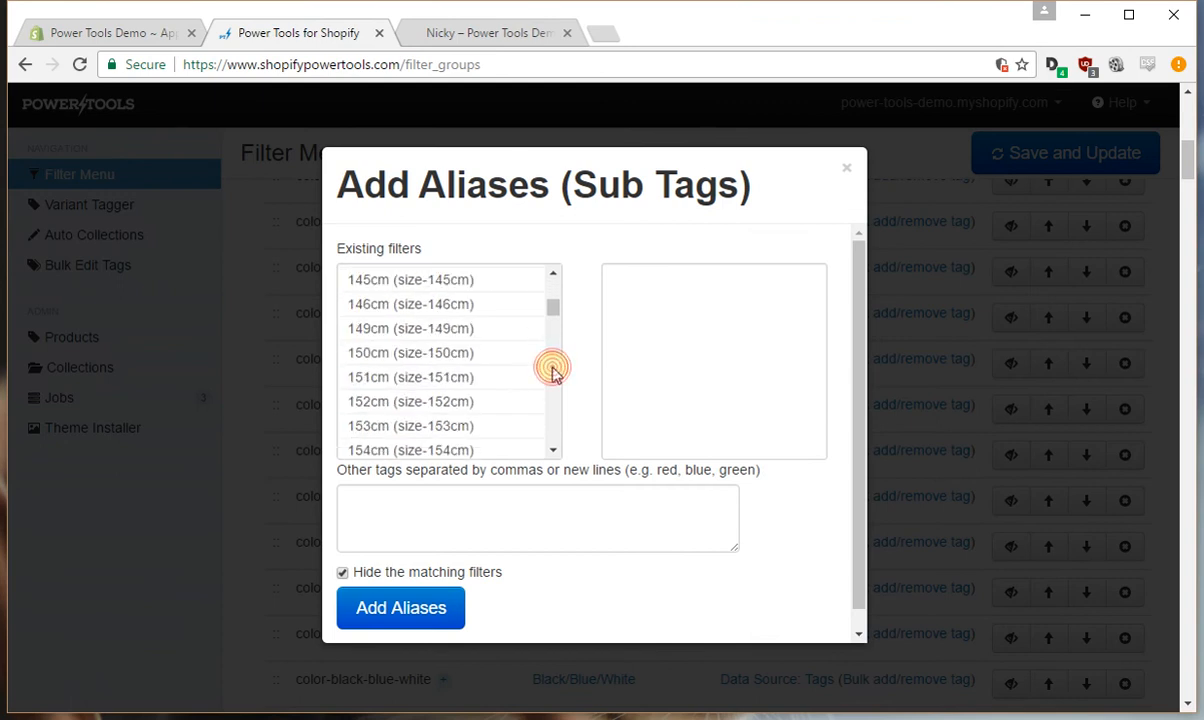
{"action": "scroll", "coordinate": [555, 372], "scroll_direction": "down", "scroll_amount": 5}
{"action": "scroll", "coordinate": [552, 372], "scroll_direction": "down", "scroll_amount": 10}
{"action": "scroll", "coordinate": [552, 372], "scroll_direction": "down", "scroll_amount": 10}
{"action": "scroll", "coordinate": [552, 350], "scroll_direction": "down", "scroll_amount": 5}
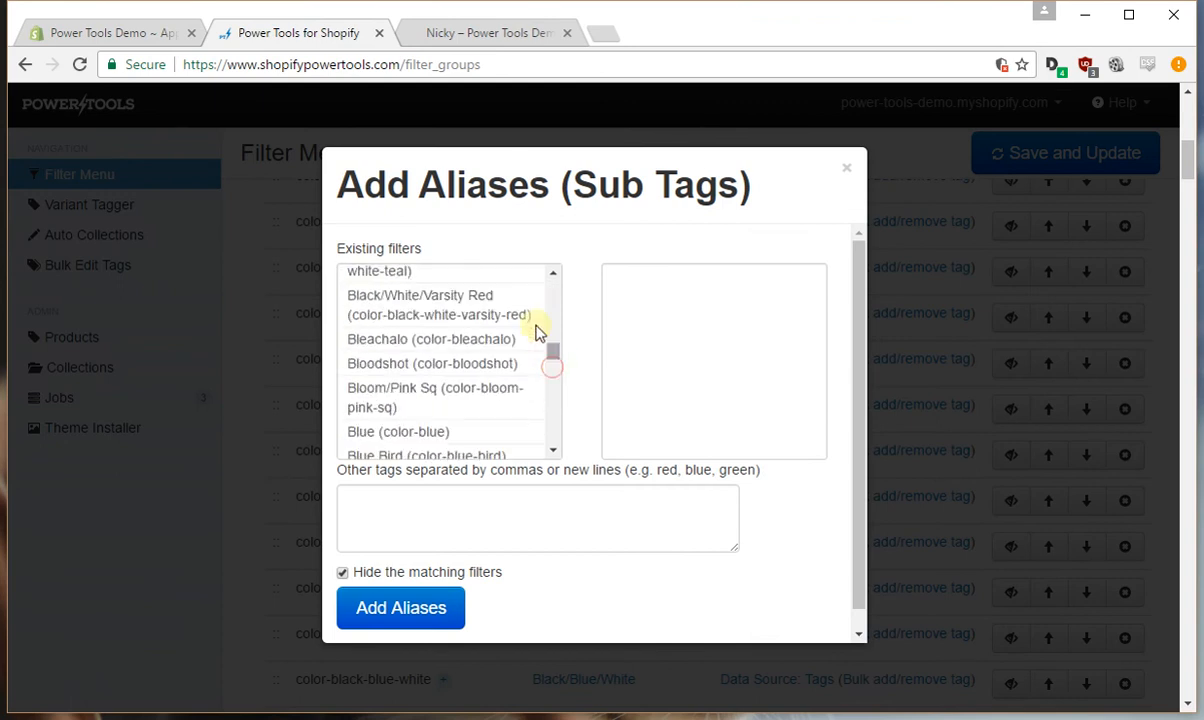
{"action": "left_click", "coordinate": [445, 304]}
{"action": "scroll", "coordinate": [553, 278], "scroll_direction": "up", "scroll_amount": 3}
{"action": "scroll", "coordinate": [553, 278], "scroll_direction": "up", "scroll_amount": 3}
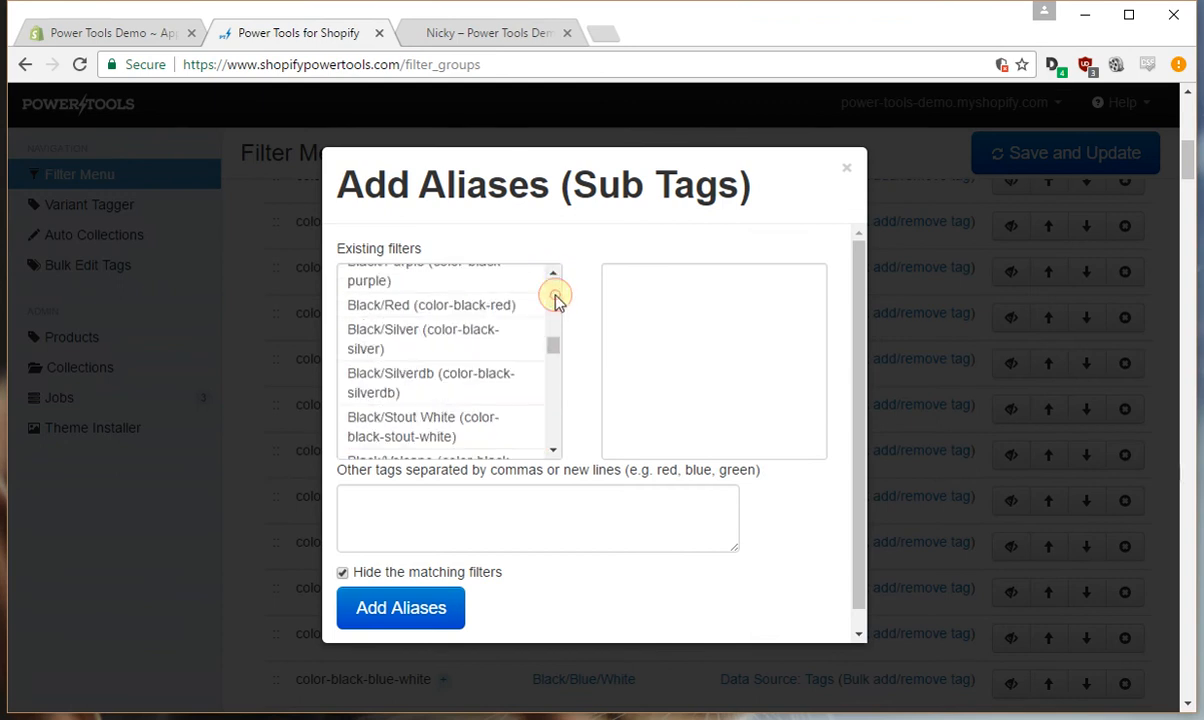
{"action": "scroll", "coordinate": [555, 290], "scroll_direction": "up", "scroll_amount": 3}
{"action": "scroll", "coordinate": [556, 298], "scroll_direction": "up", "scroll_amount": 3}
{"action": "scroll", "coordinate": [556, 298], "scroll_direction": "up", "scroll_amount": 3}
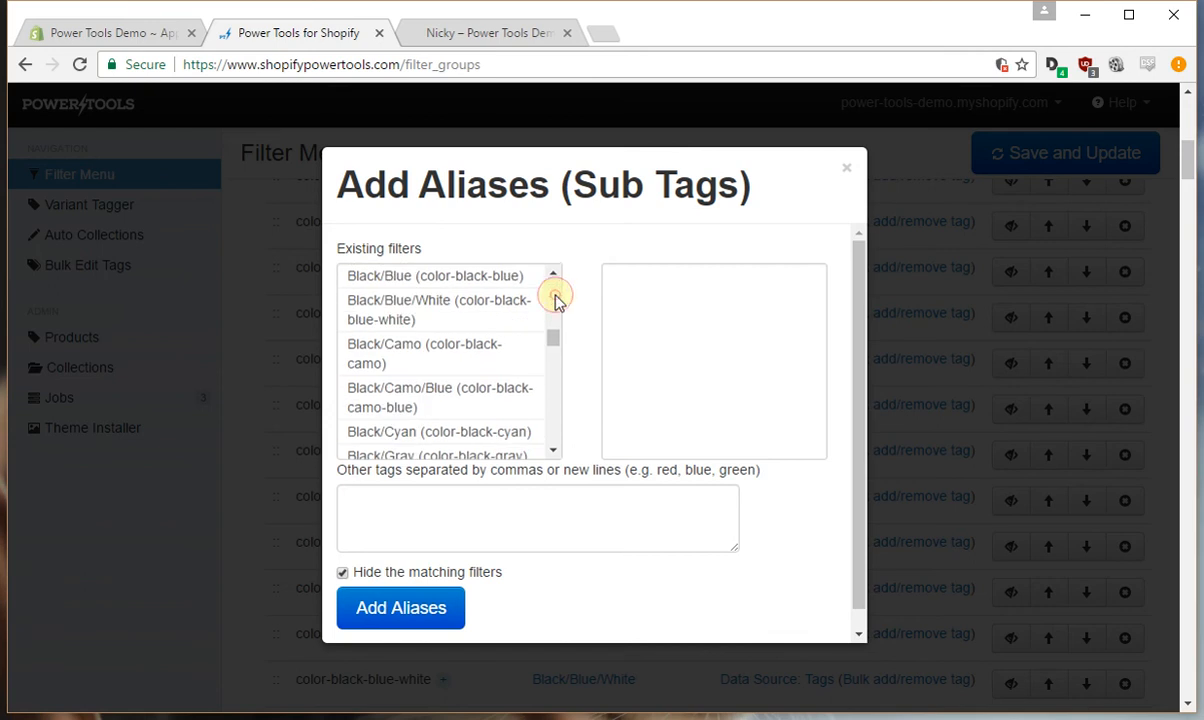
{"action": "scroll", "coordinate": [556, 298], "scroll_direction": "up", "scroll_amount": 3}
{"action": "scroll", "coordinate": [556, 298], "scroll_direction": "up", "scroll_amount": 3}
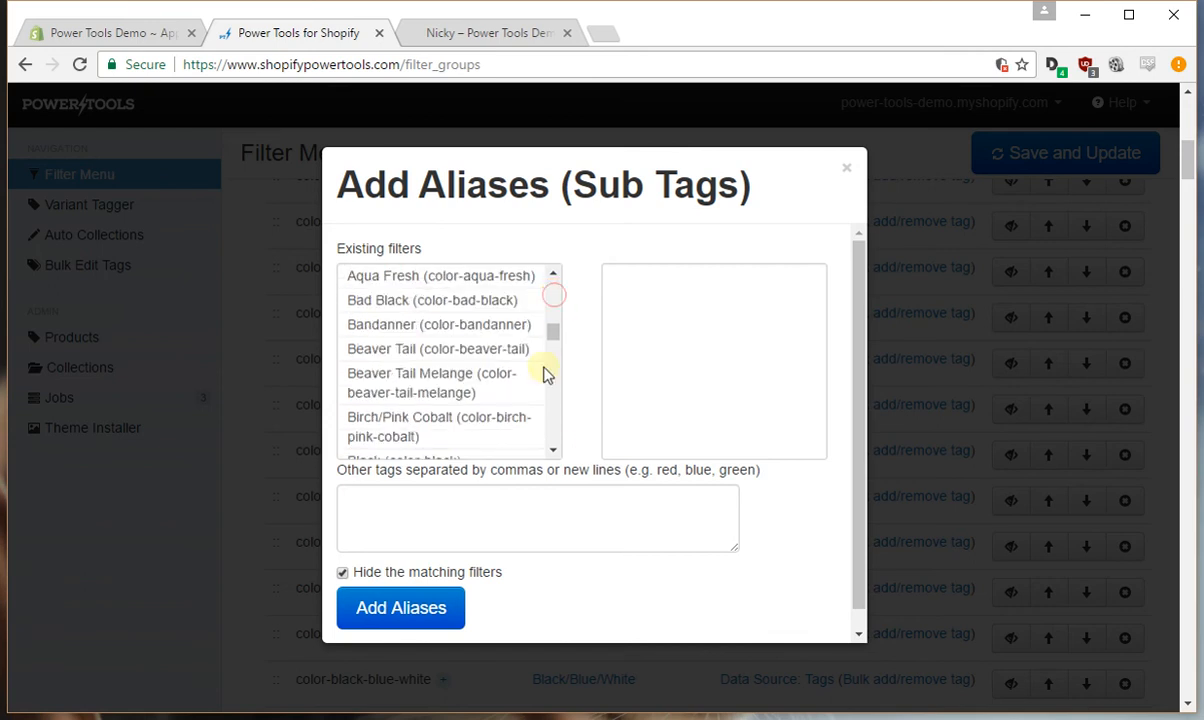
{"action": "left_click", "coordinate": [553, 455]}
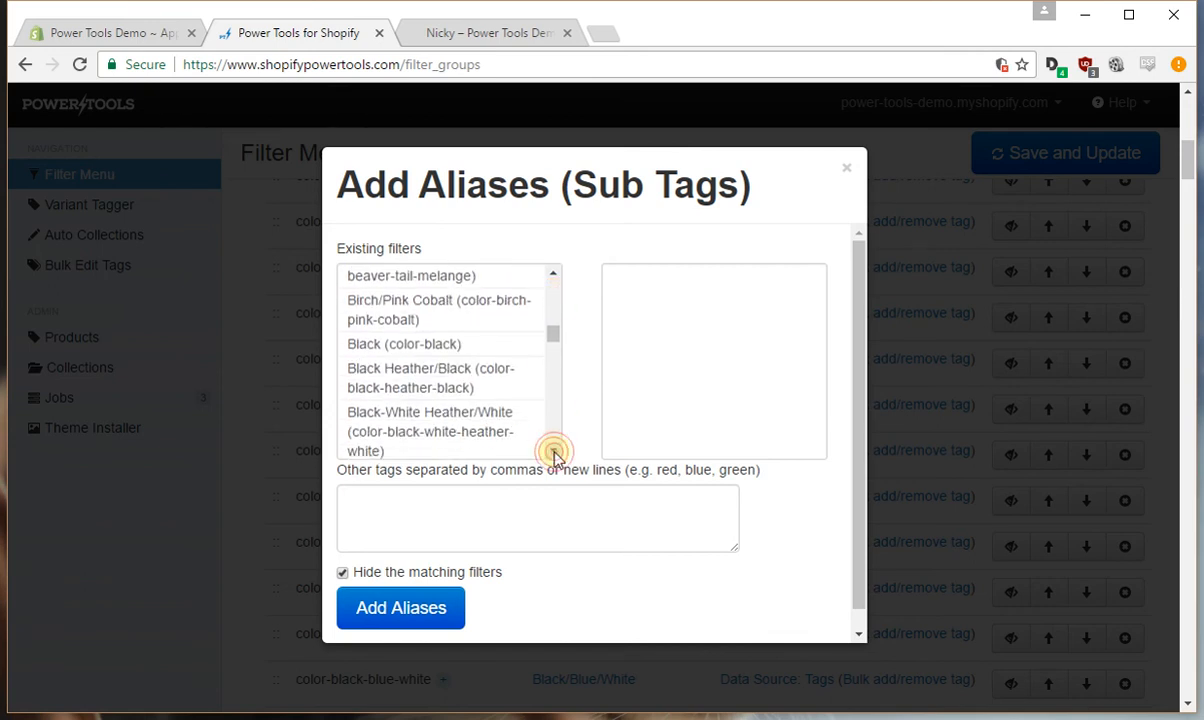
Add Black Heather/Black, Black/Black, Black/Blue, Black/Red, Black/Silverdb and other black variants as aliases
{"action": "double_click", "coordinate": [440, 305]}
{"action": "double_click", "coordinate": [430, 312]}
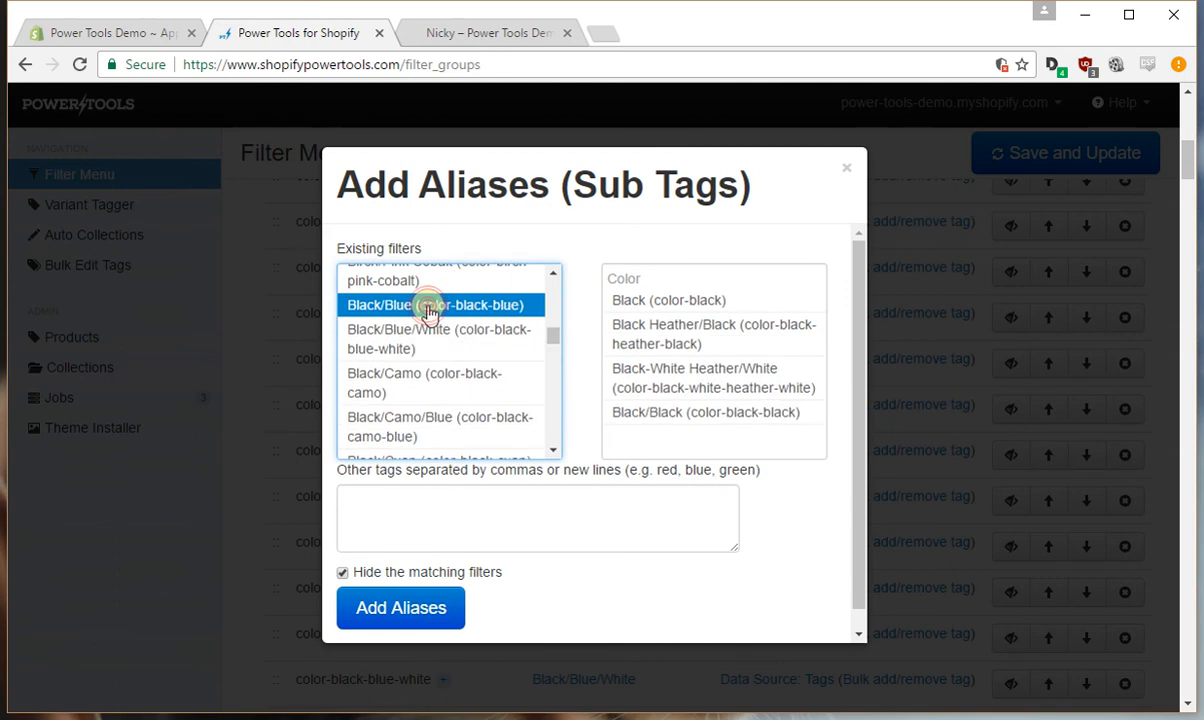
{"action": "double_click", "coordinate": [430, 312]}
{"action": "double_click", "coordinate": [430, 312]}
{"action": "double_click", "coordinate": [430, 312]}
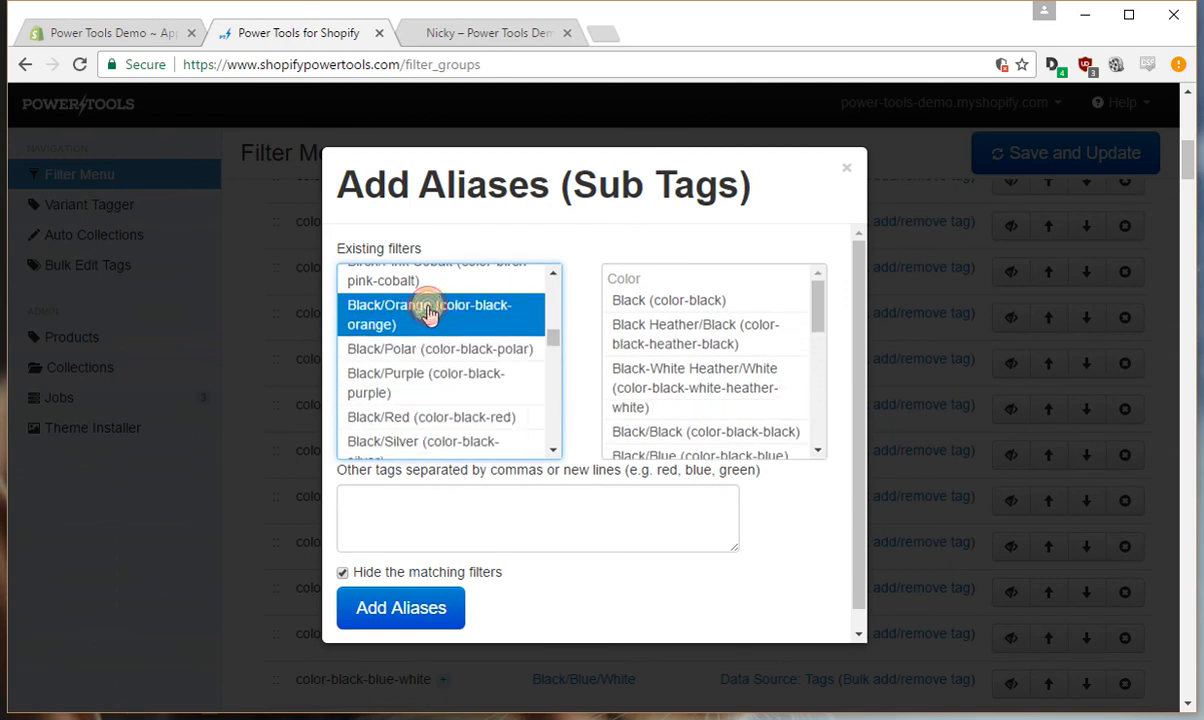
{"action": "double_click", "coordinate": [430, 312]}
{"action": "double_click", "coordinate": [430, 312]}
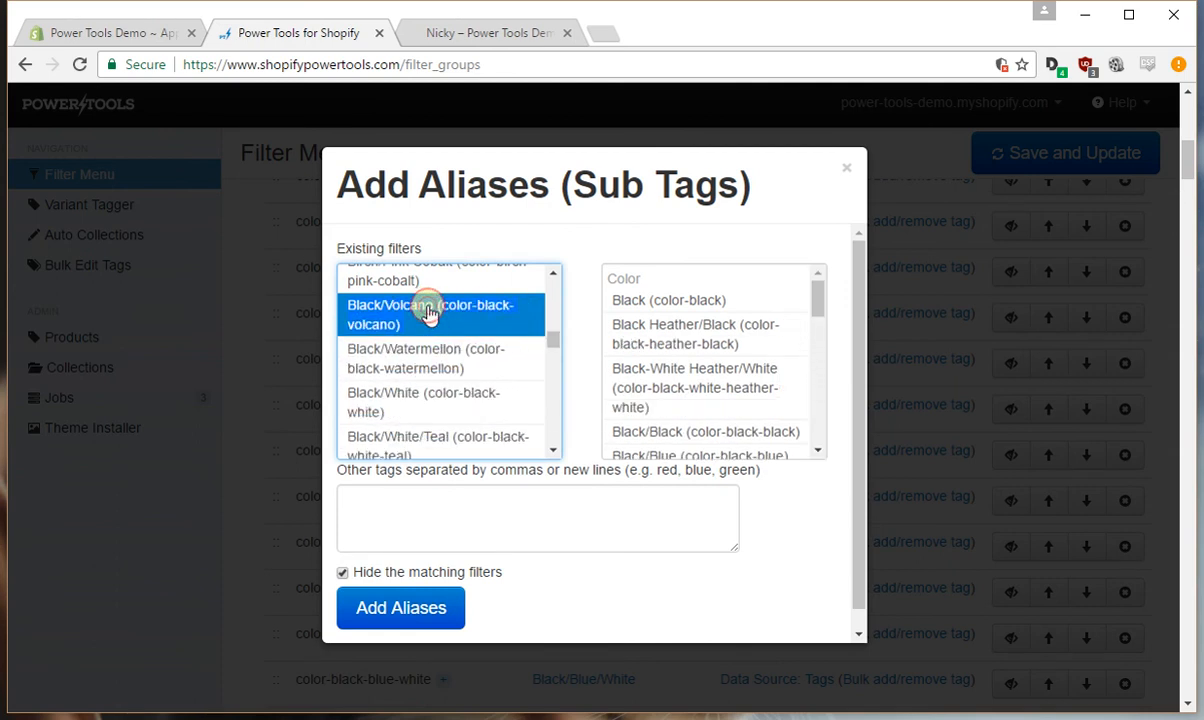
{"action": "double_click", "coordinate": [430, 312]}
{"action": "double_click", "coordinate": [430, 312]}
{"action": "double_click", "coordinate": [430, 312]}
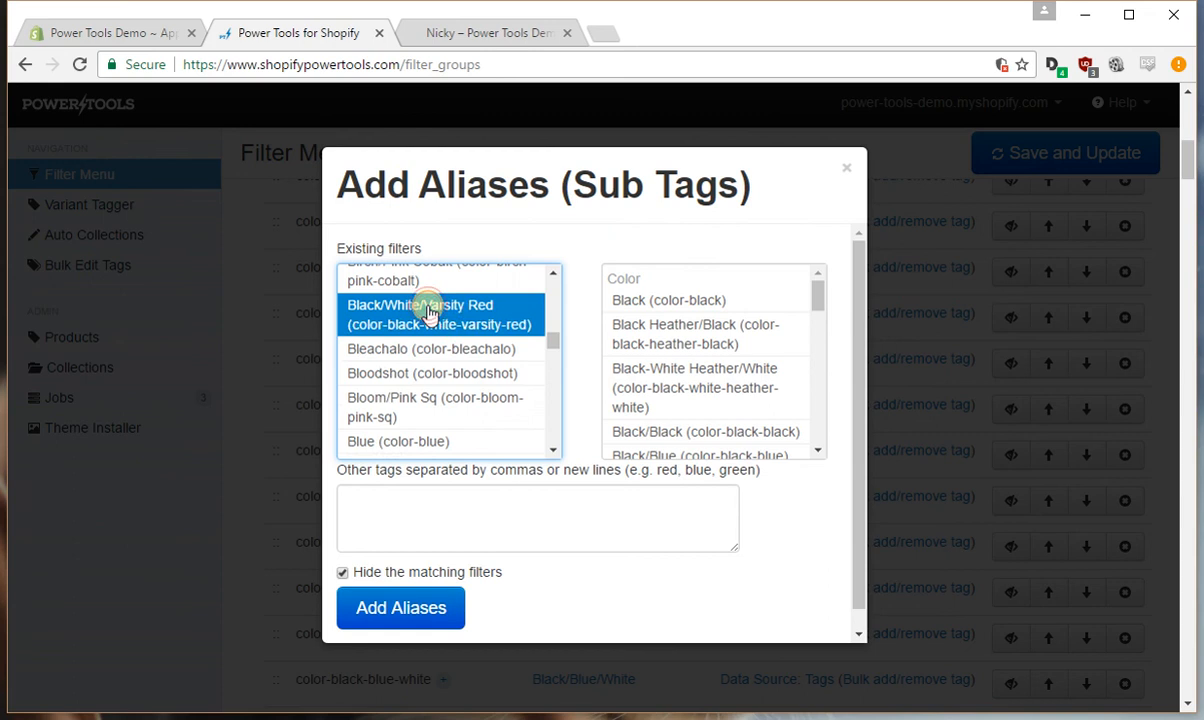
{"action": "double_click", "coordinate": [430, 312]}
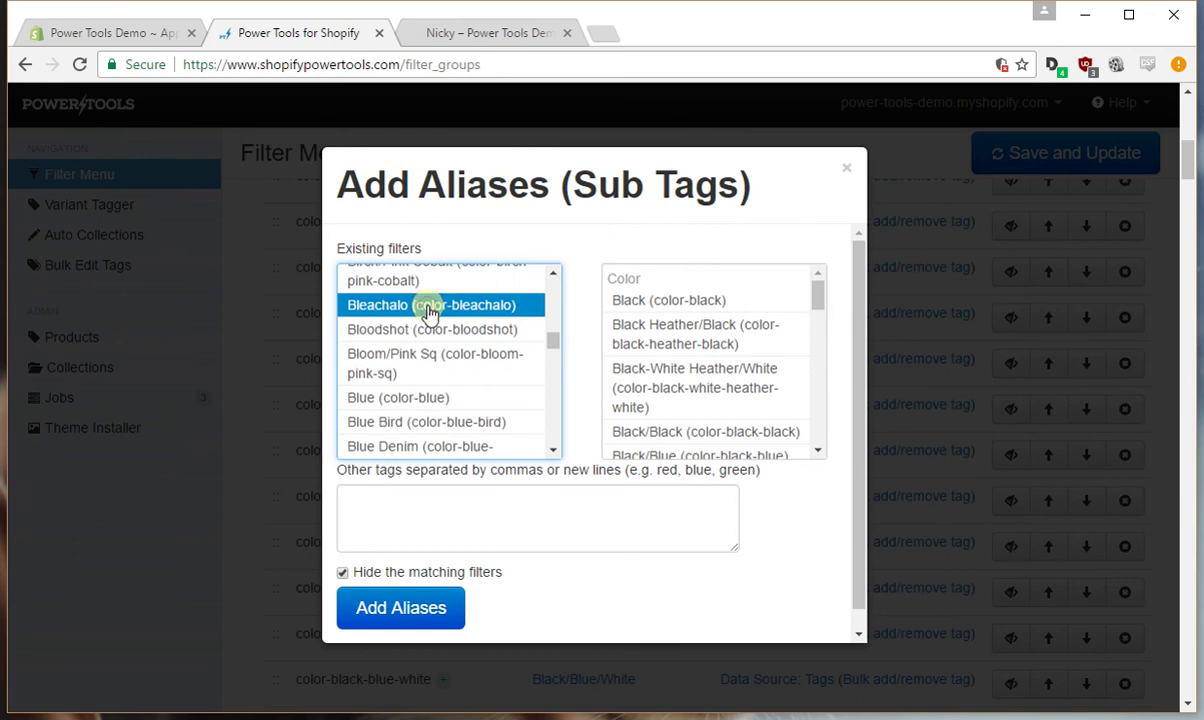
Merge the chosen black variants into Black, then Save and Update the filter menu
{"action": "left_click", "coordinate": [413, 612]}
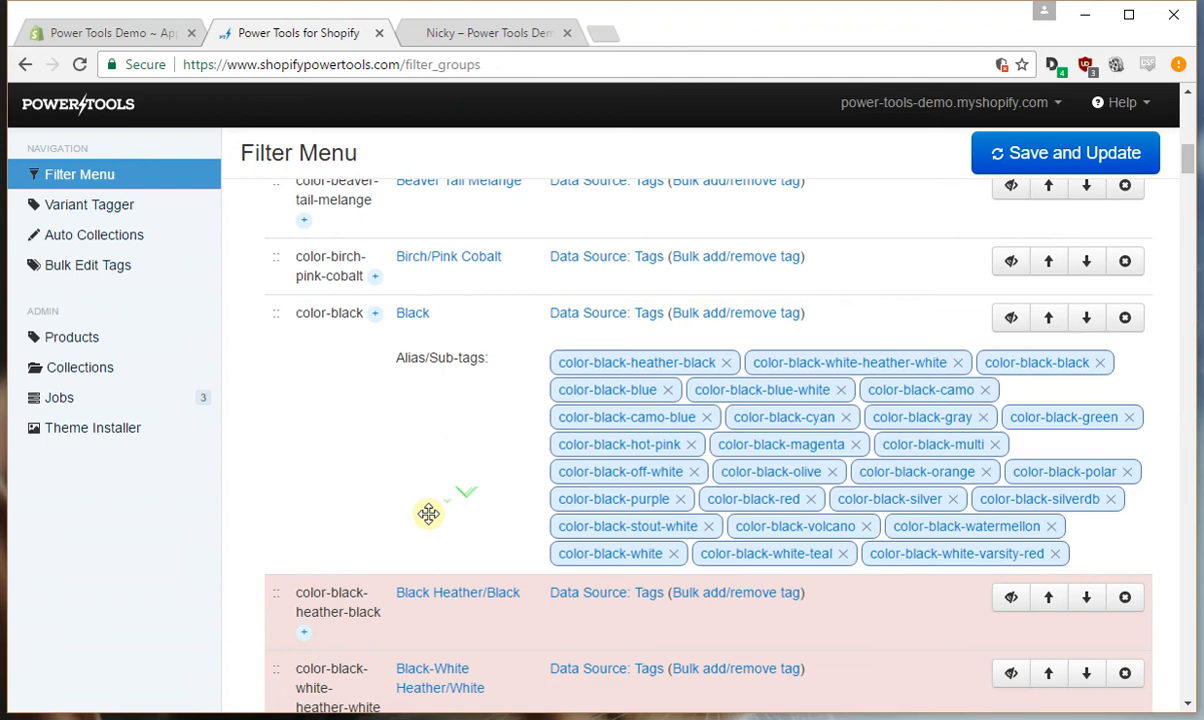
{"action": "scroll", "coordinate": [428, 513], "scroll_direction": "down", "scroll_amount": 3}
{"action": "scroll", "coordinate": [408, 510], "scroll_direction": "up", "scroll_amount": 3}
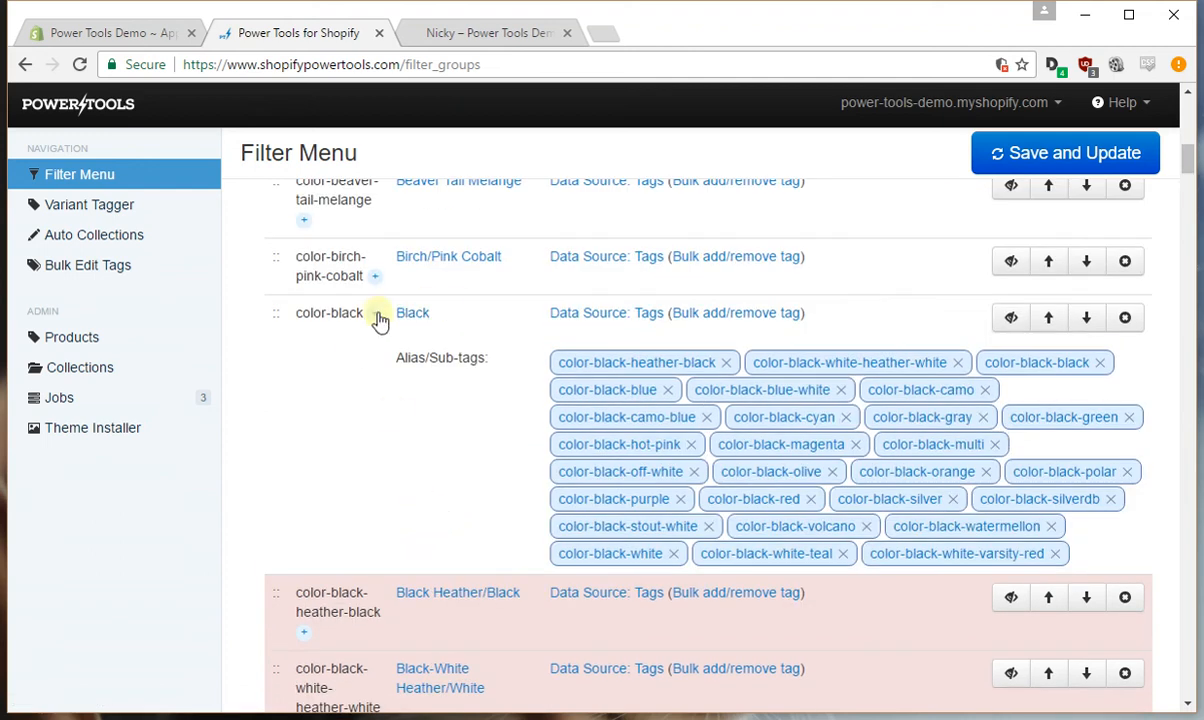
{"action": "scroll", "coordinate": [355, 557], "scroll_direction": "down", "scroll_amount": 2}
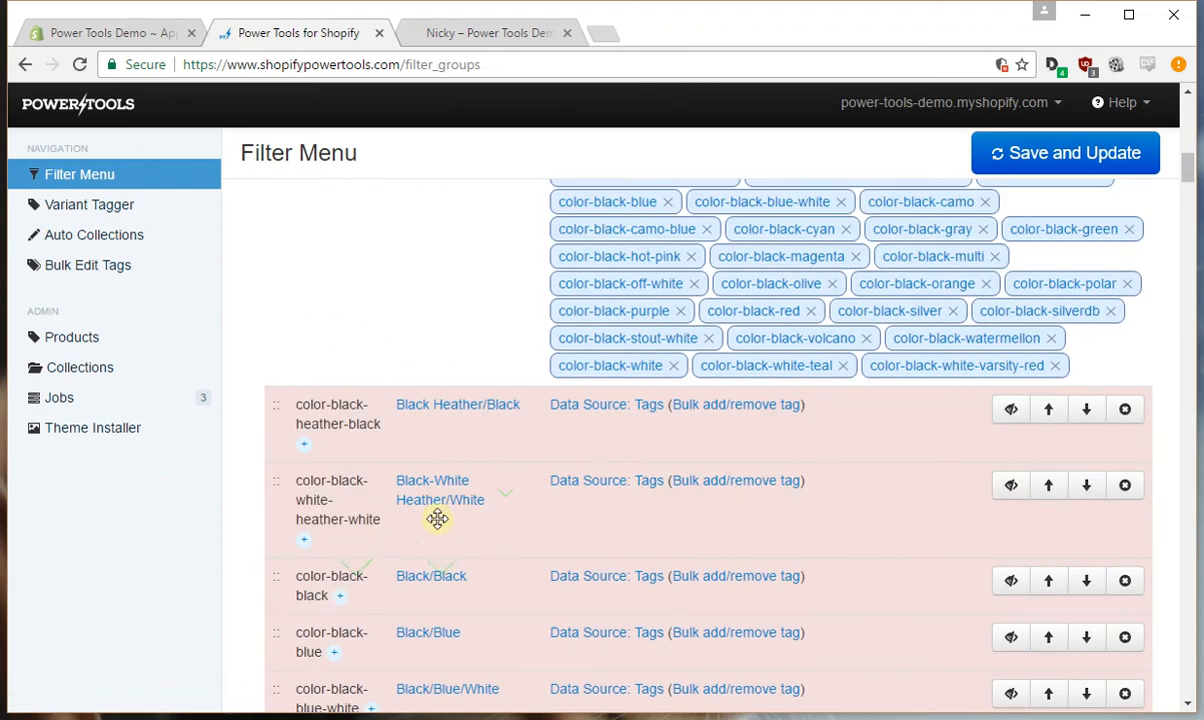
{"action": "scroll", "coordinate": [437, 519], "scroll_direction": "down", "scroll_amount": 1}
{"action": "scroll", "coordinate": [470, 523], "scroll_direction": "down", "scroll_amount": 5}
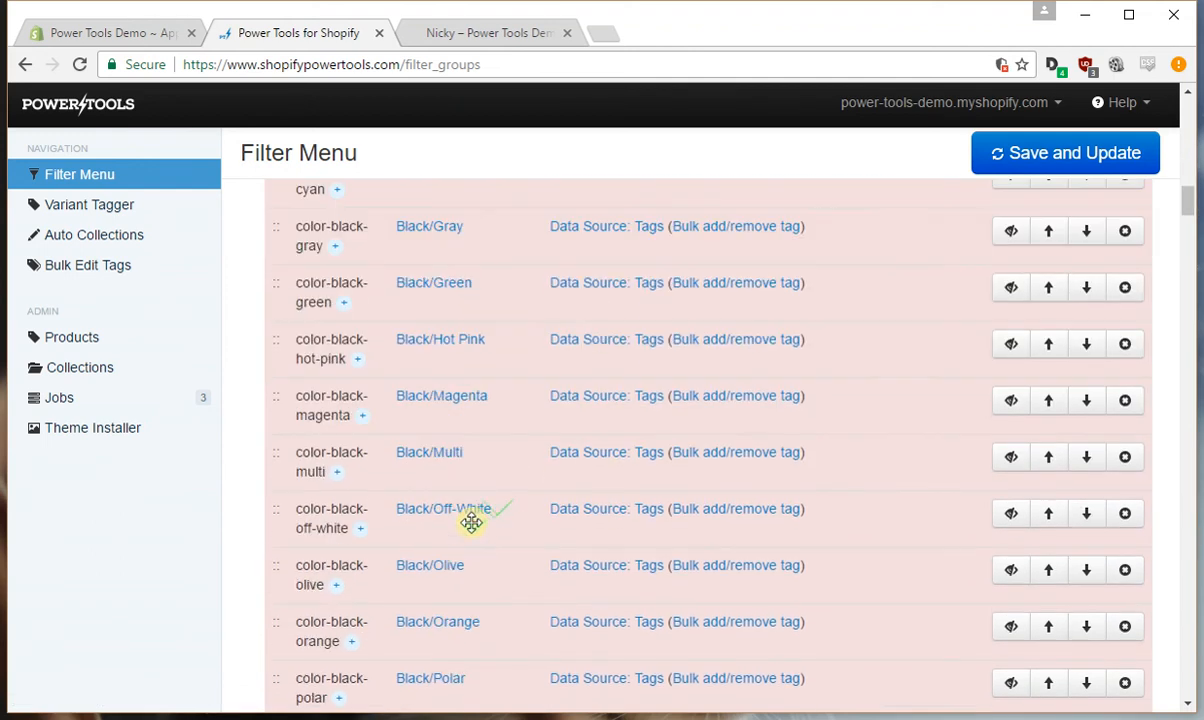
{"action": "scroll", "coordinate": [470, 510], "scroll_direction": "down", "scroll_amount": 3}
{"action": "scroll", "coordinate": [480, 500], "scroll_direction": "down", "scroll_amount": 2}
{"action": "scroll", "coordinate": [553, 471], "scroll_direction": "down", "scroll_amount": 1}
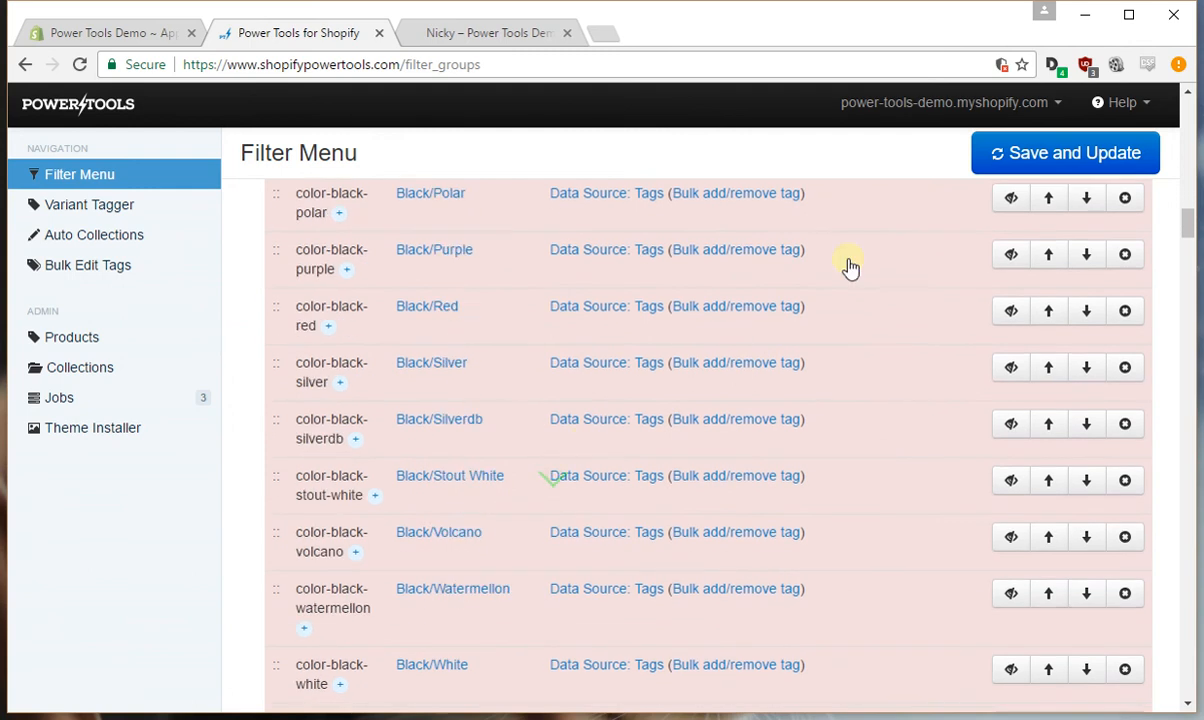
{"action": "left_click", "coordinate": [1040, 152]}
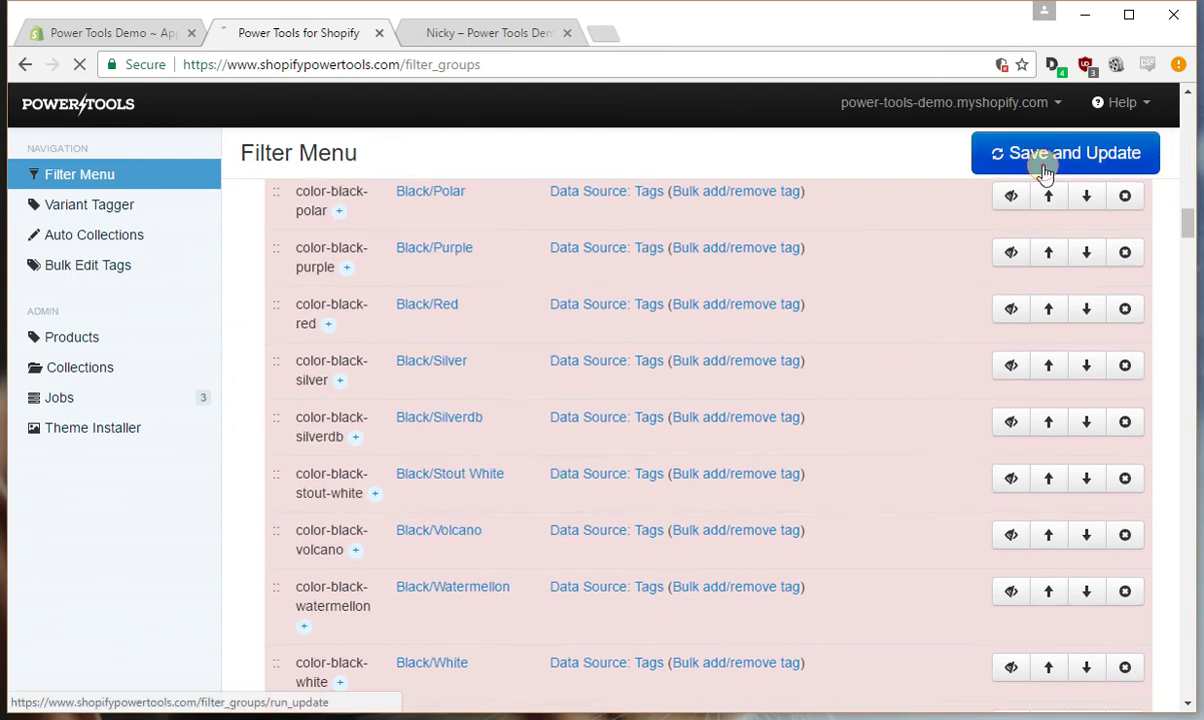
Return to the storefront's Medium jackets collection page
{"action": "left_click", "coordinate": [500, 35]}
{"action": "key", "text": "alt+Left"}
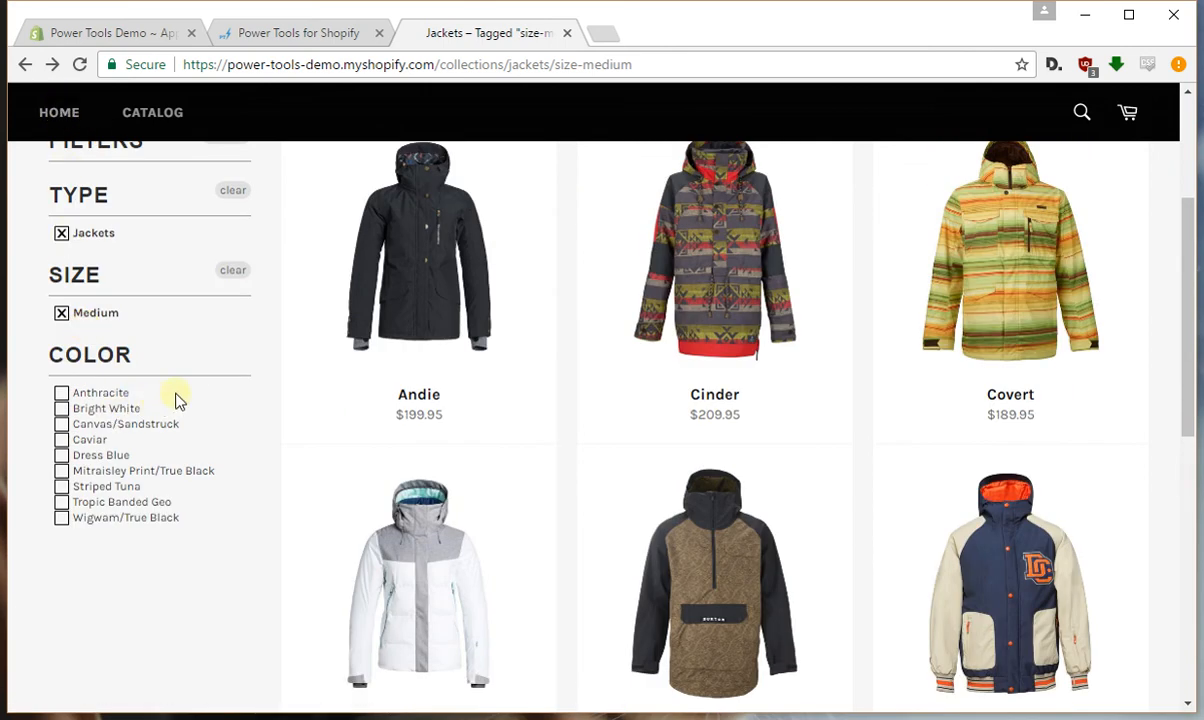
Add Anthracite and Anthracite/Black as aliases of the Black colour filter
{"action": "left_click", "coordinate": [285, 36]}
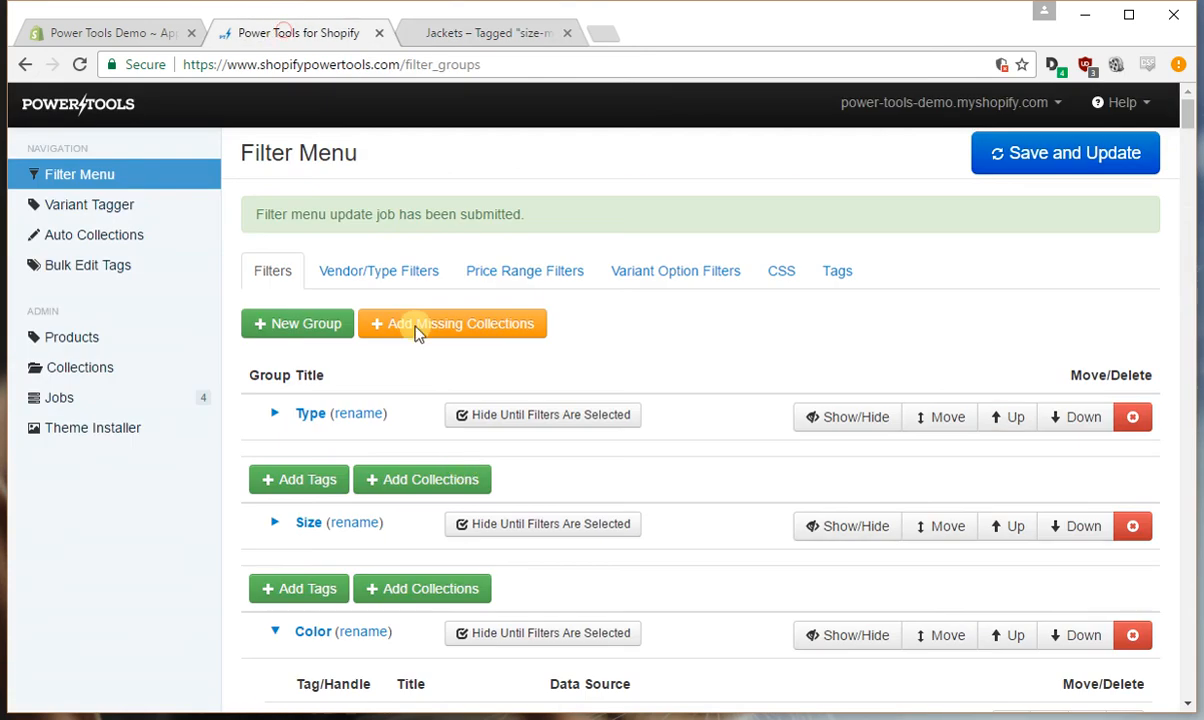
{"action": "scroll", "coordinate": [443, 520], "scroll_direction": "down", "scroll_amount": 8}
{"action": "scroll", "coordinate": [443, 530], "scroll_direction": "down", "scroll_amount": 2}
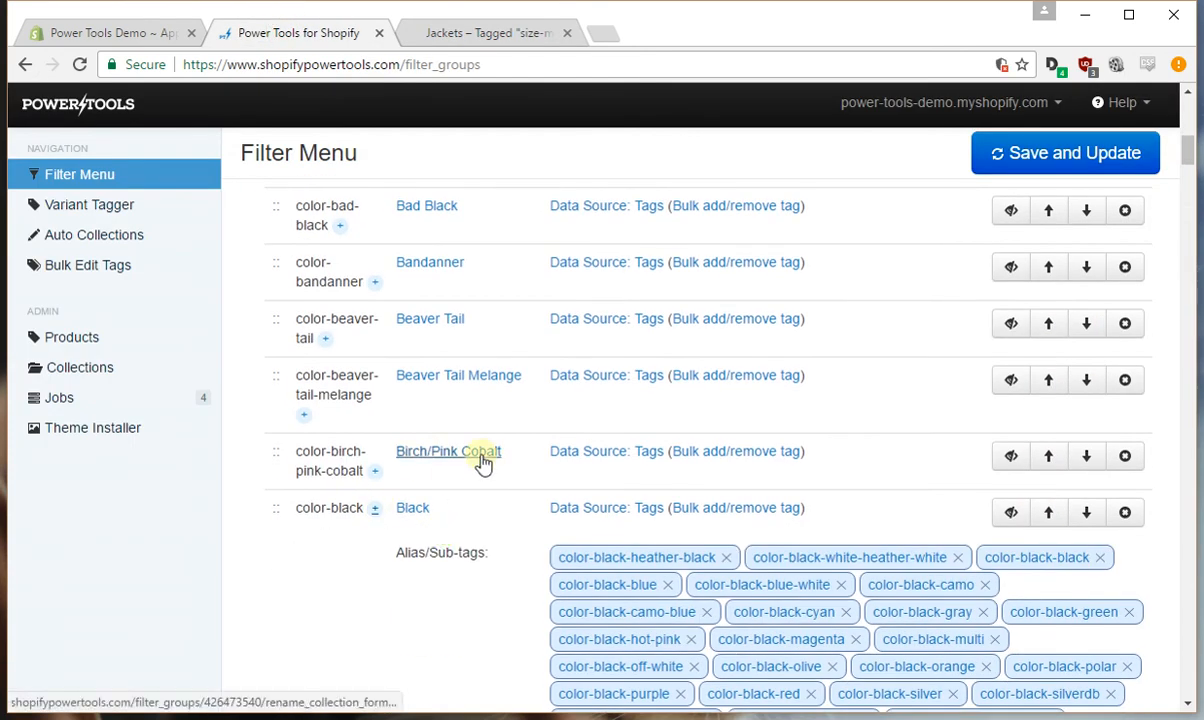
{"action": "left_click", "coordinate": [375, 508]}
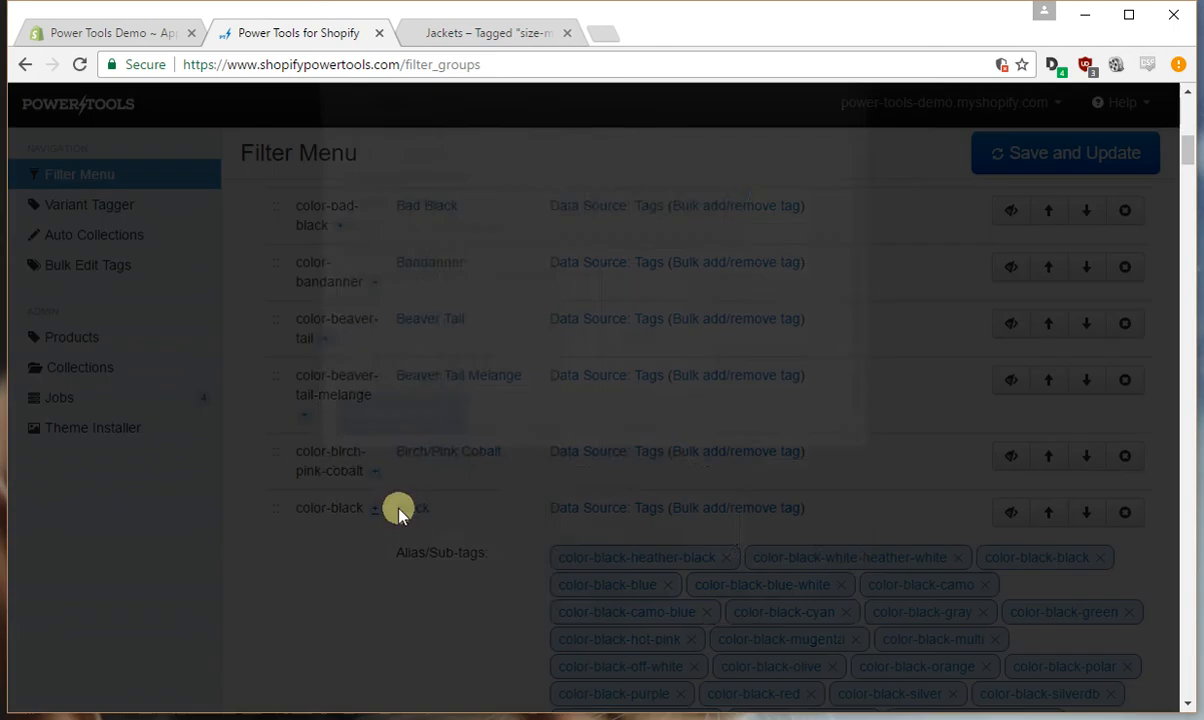
{"action": "scroll", "coordinate": [560, 395], "scroll_direction": "down", "scroll_amount": 3}
{"action": "scroll", "coordinate": [560, 395], "scroll_direction": "down", "scroll_amount": 3}
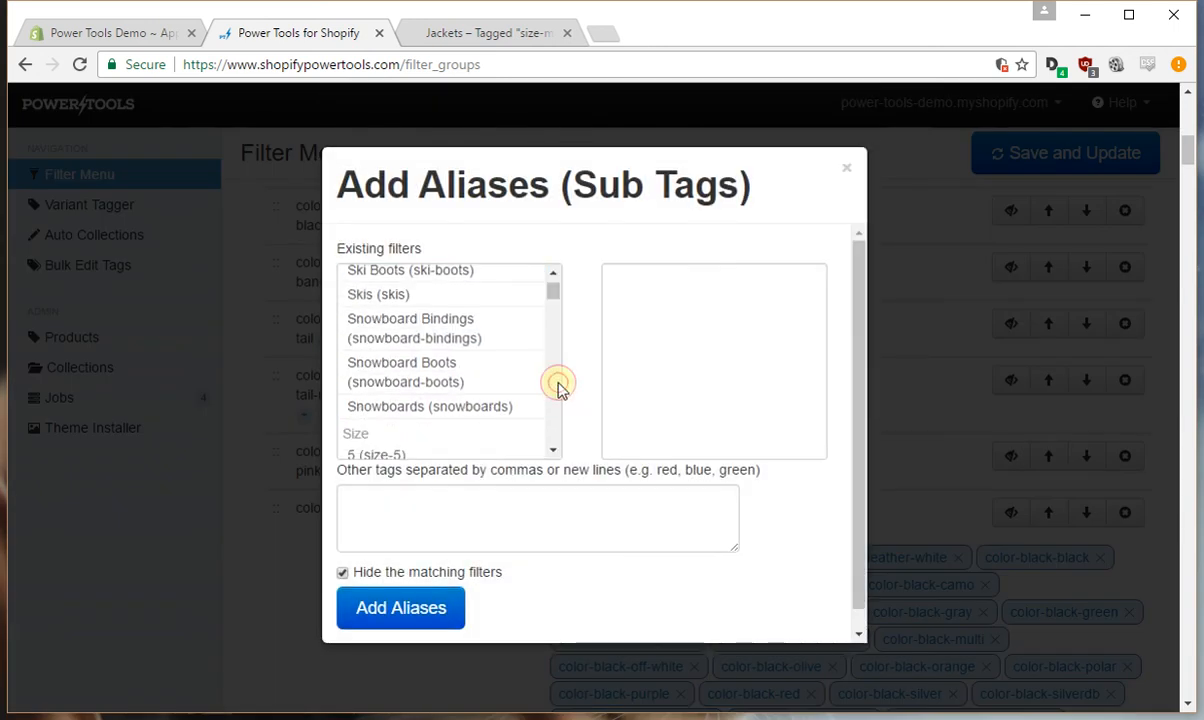
{"action": "scroll", "coordinate": [560, 395], "scroll_direction": "down", "scroll_amount": 3}
{"action": "scroll", "coordinate": [558, 388], "scroll_direction": "down", "scroll_amount": 3}
{"action": "scroll", "coordinate": [557, 386], "scroll_direction": "down", "scroll_amount": 5}
{"action": "scroll", "coordinate": [557, 386], "scroll_direction": "down", "scroll_amount": 5}
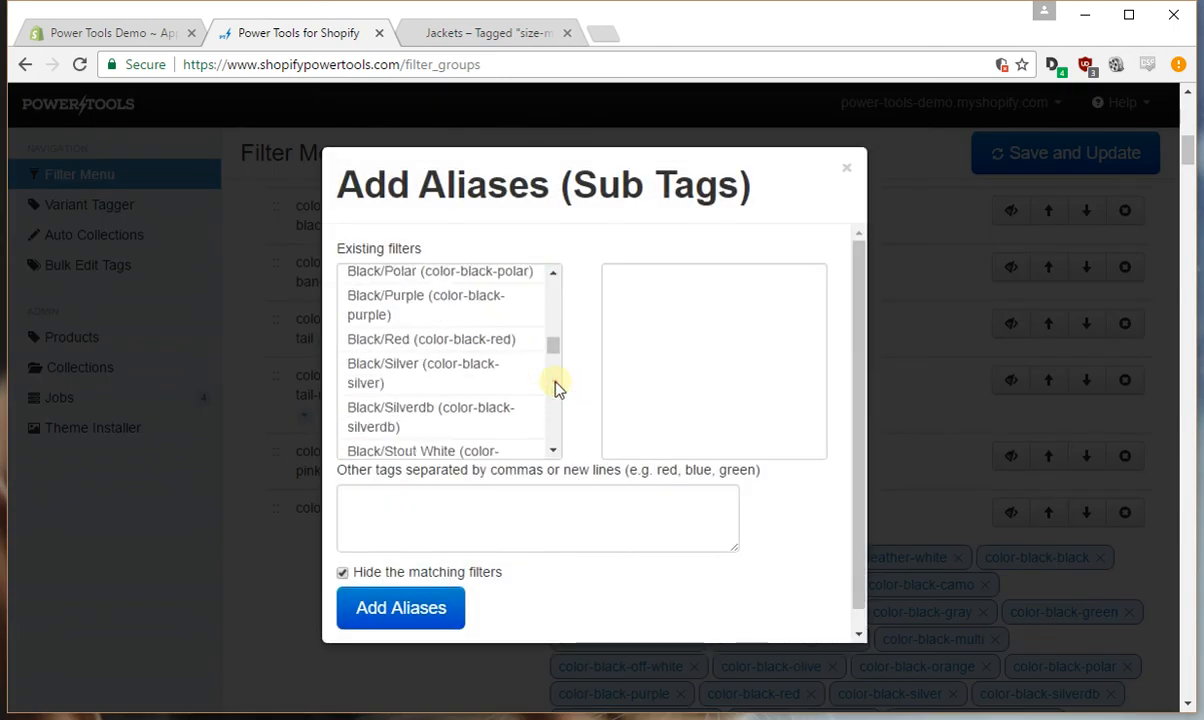
{"action": "scroll", "coordinate": [557, 340], "scroll_direction": "down", "scroll_amount": 3}
{"action": "scroll", "coordinate": [553, 305], "scroll_direction": "up", "scroll_amount": 3}
{"action": "scroll", "coordinate": [553, 305], "scroll_direction": "up", "scroll_amount": 3}
{"action": "scroll", "coordinate": [553, 305], "scroll_direction": "up", "scroll_amount": 3}
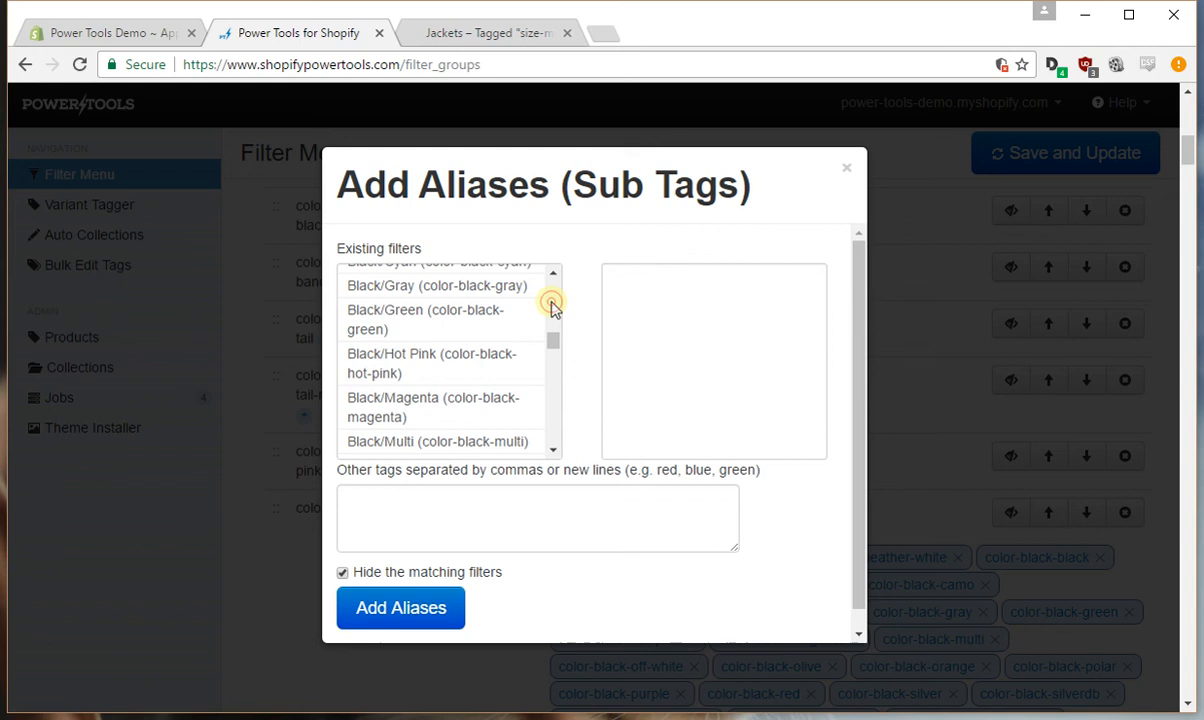
{"action": "scroll", "coordinate": [553, 305], "scroll_direction": "up", "scroll_amount": 3}
{"action": "scroll", "coordinate": [553, 303], "scroll_direction": "up", "scroll_amount": 3}
{"action": "scroll", "coordinate": [553, 295], "scroll_direction": "up", "scroll_amount": 3}
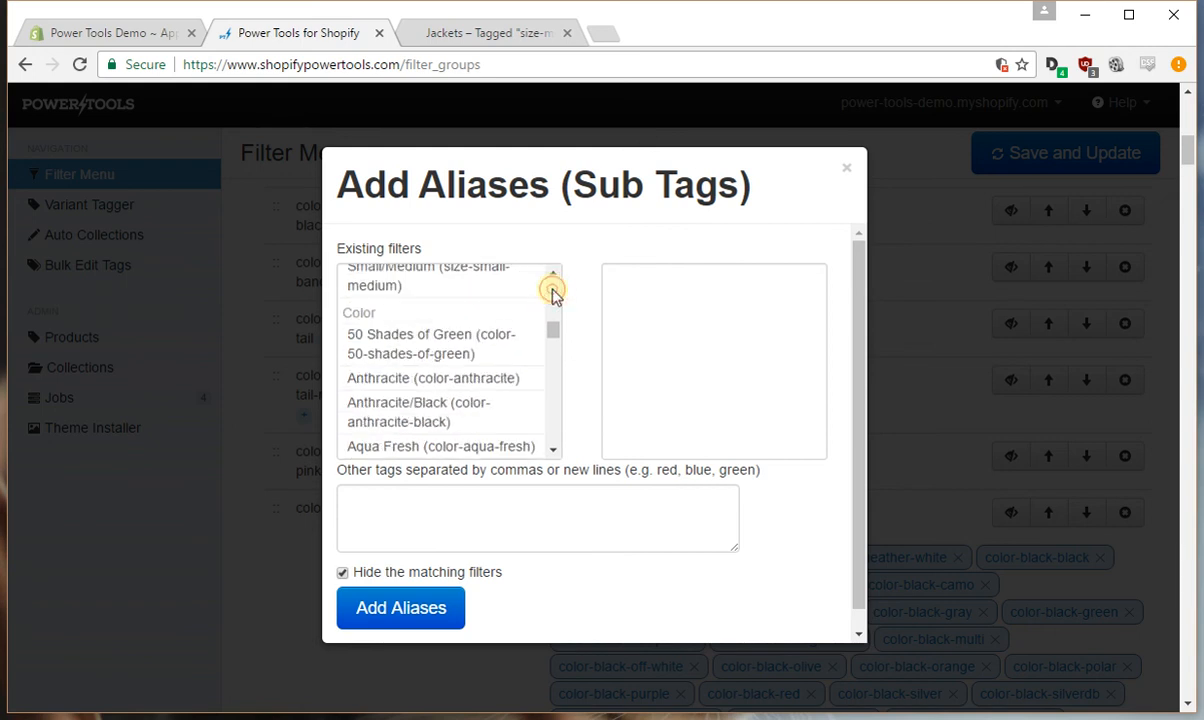
{"action": "left_click", "coordinate": [408, 380]}
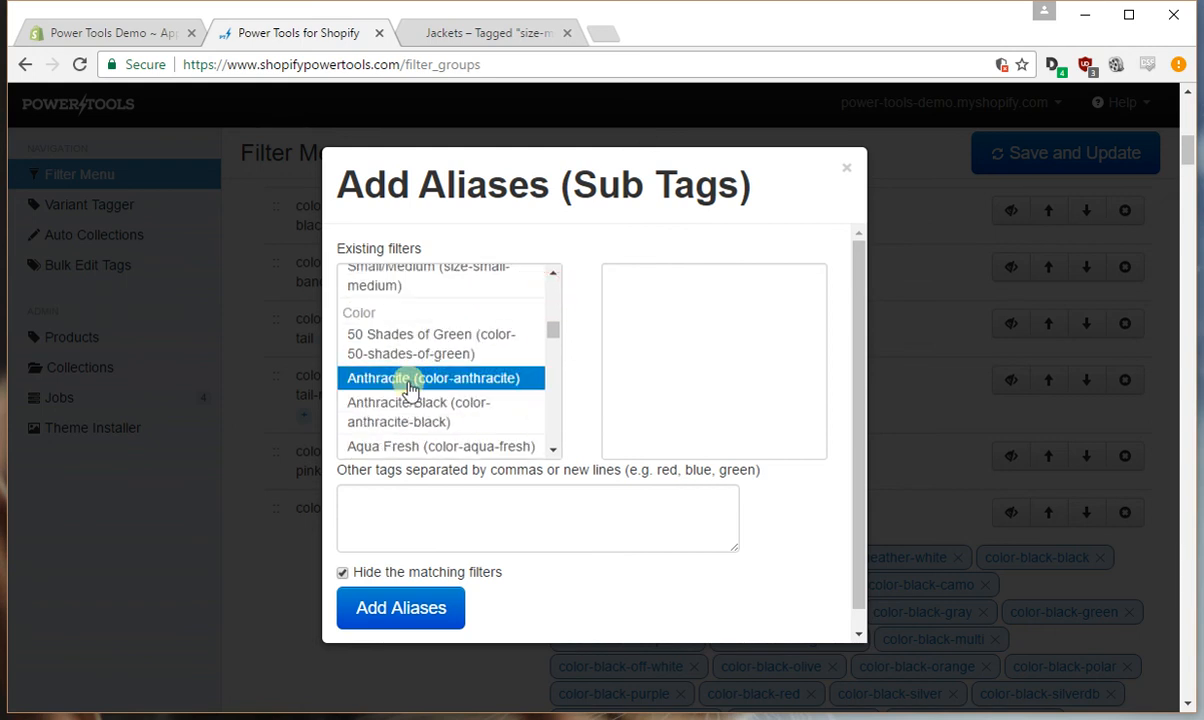
{"action": "left_click", "coordinate": [408, 382]}
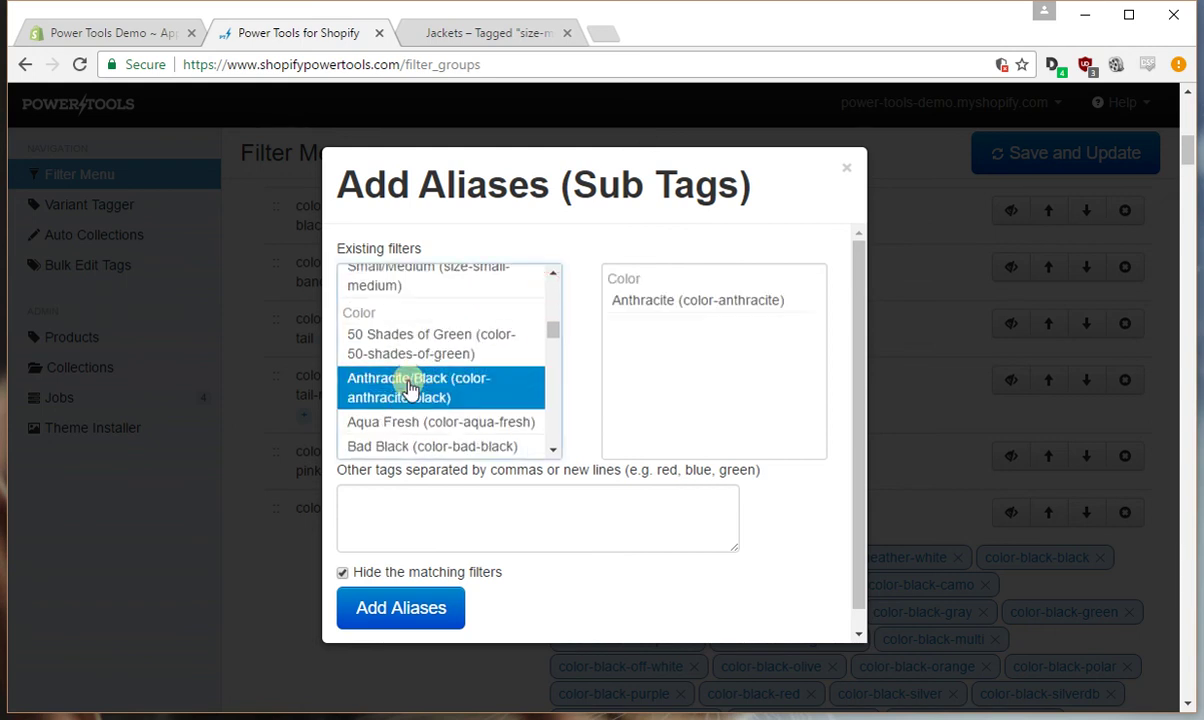
{"action": "left_click", "coordinate": [396, 607]}
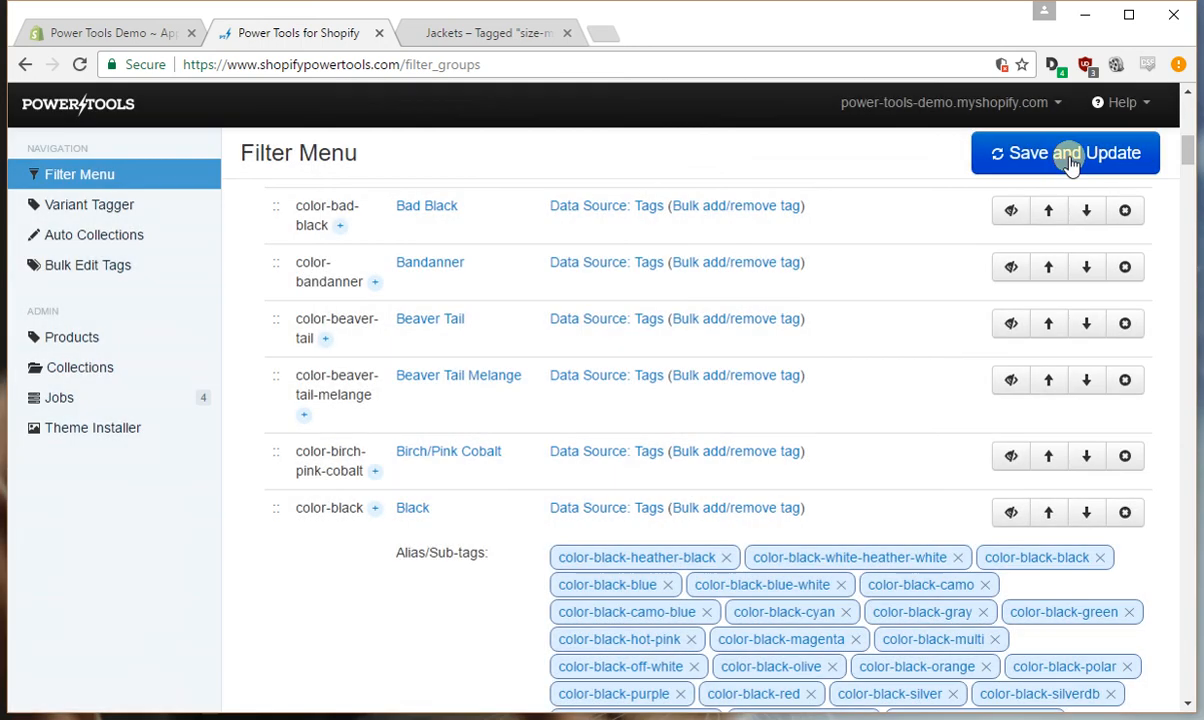
Save and Update the filter menu, check the pending Jobs list, and return to the storefront
{"action": "left_click", "coordinate": [1070, 155]}
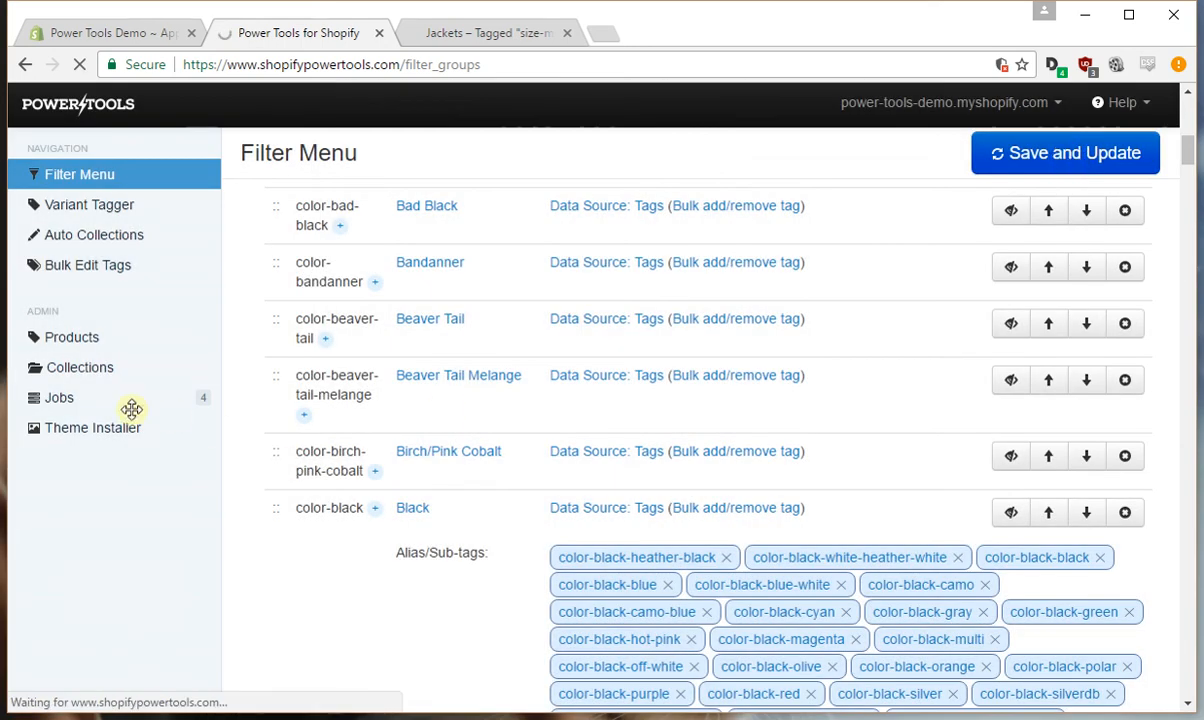
{"action": "left_click", "coordinate": [95, 398]}
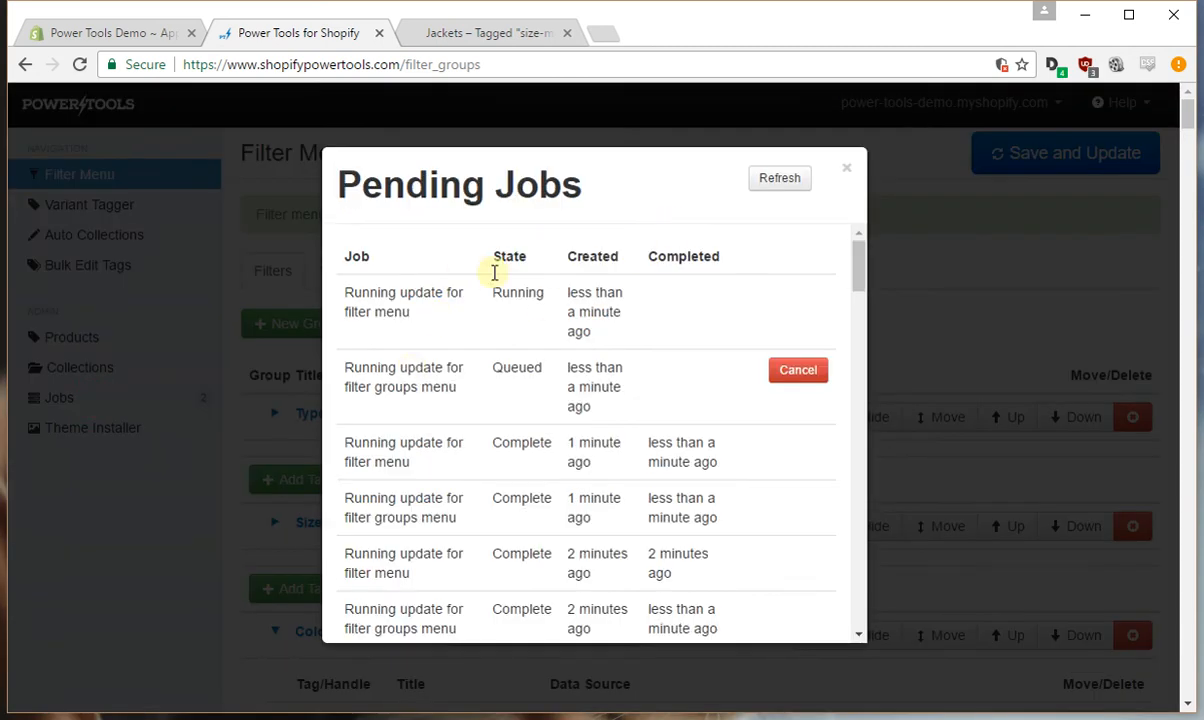
{"action": "left_click", "coordinate": [846, 167]}
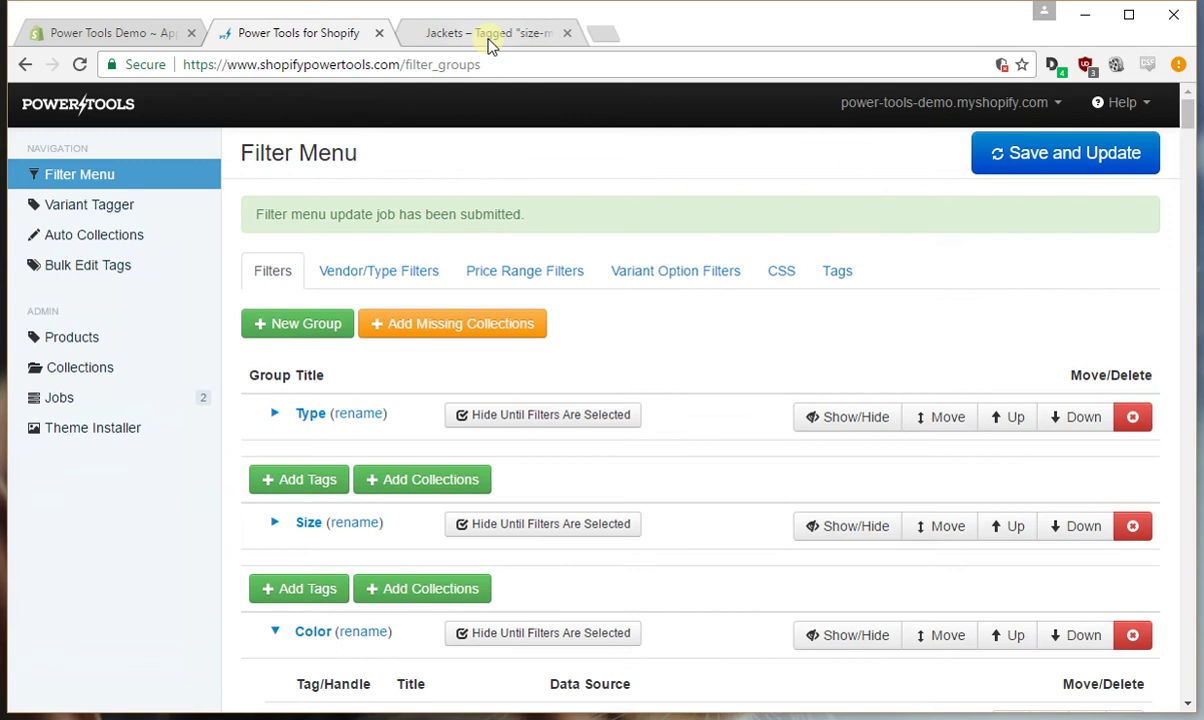
{"action": "left_click", "coordinate": [490, 33]}
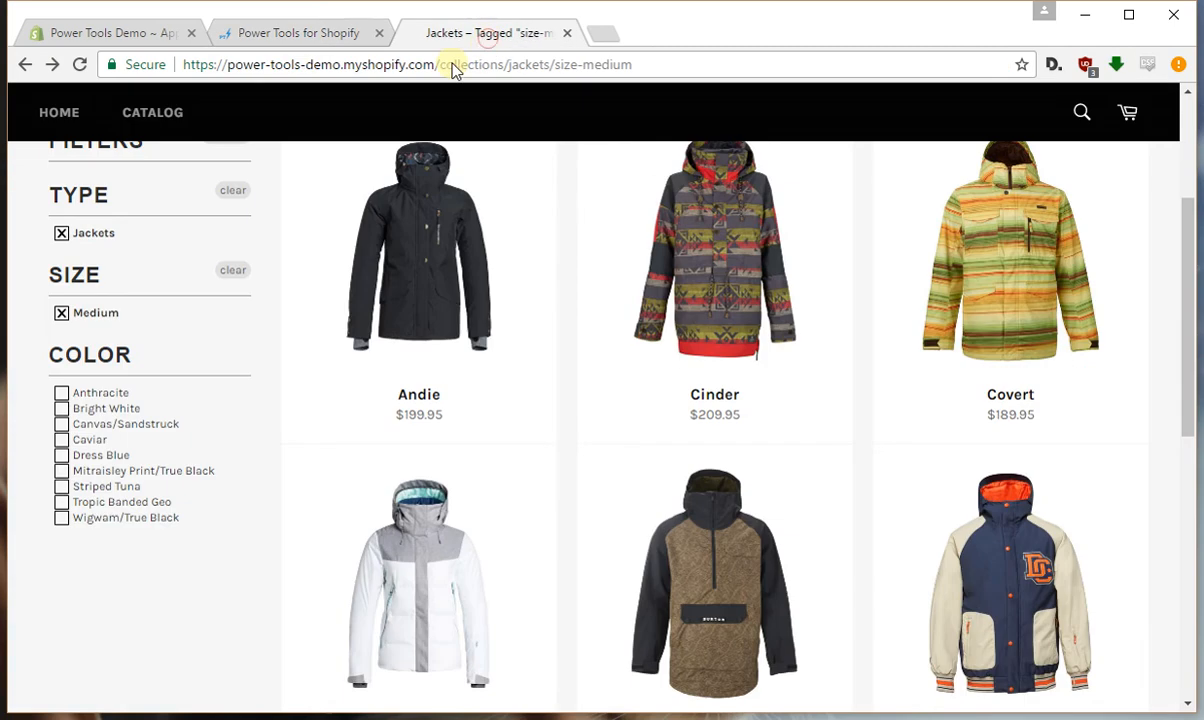
Filter Medium jackets by Black, returning only Andie, and check its Anthracite colour option
{"action": "left_click", "coordinate": [82, 64]}
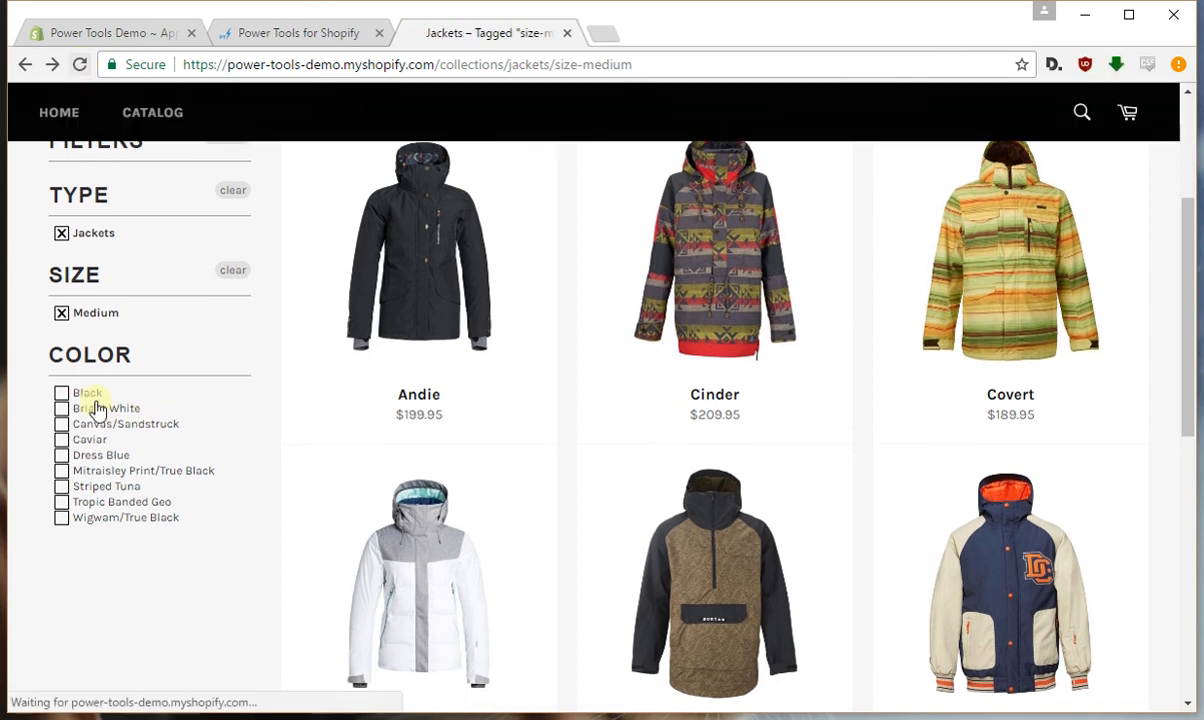
{"action": "left_click", "coordinate": [88, 393]}
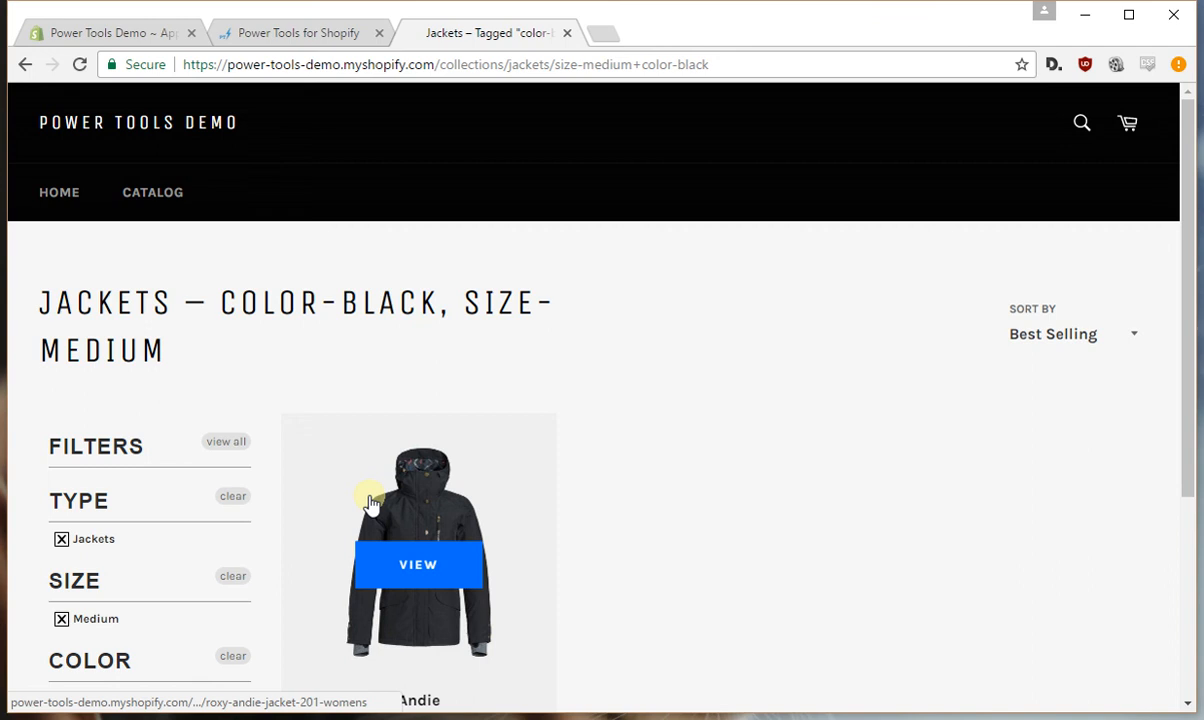
{"action": "left_click", "coordinate": [418, 564]}
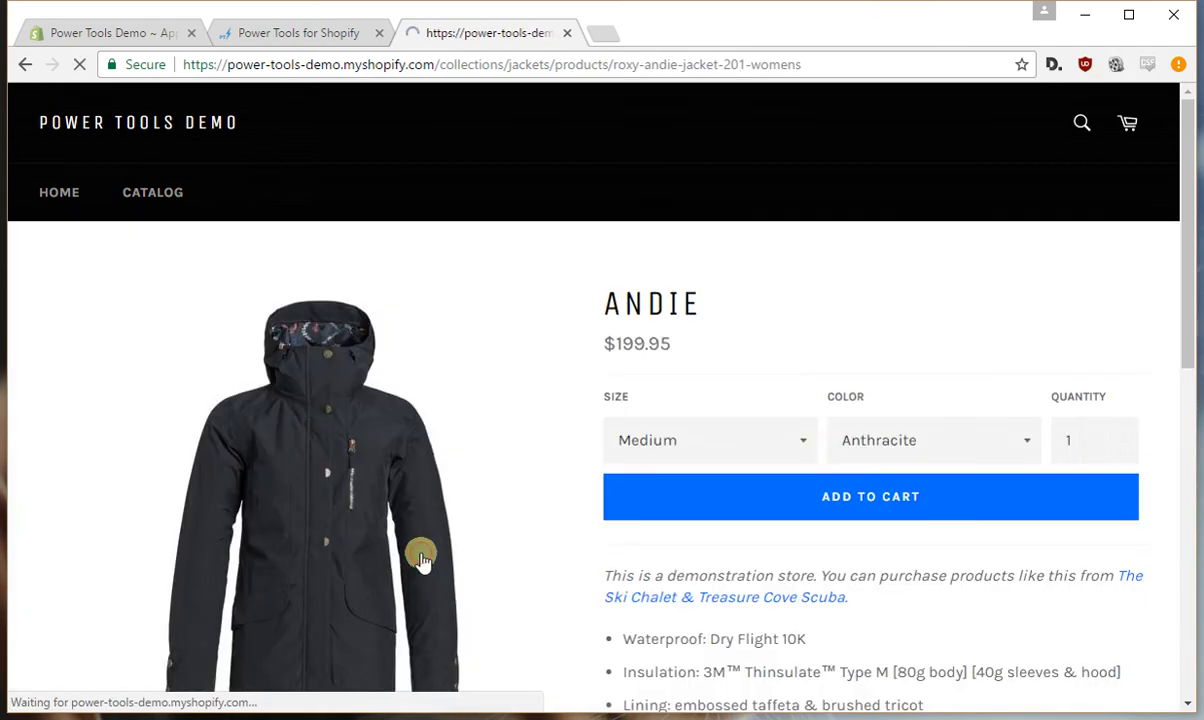
{"action": "left_click", "coordinate": [900, 445]}
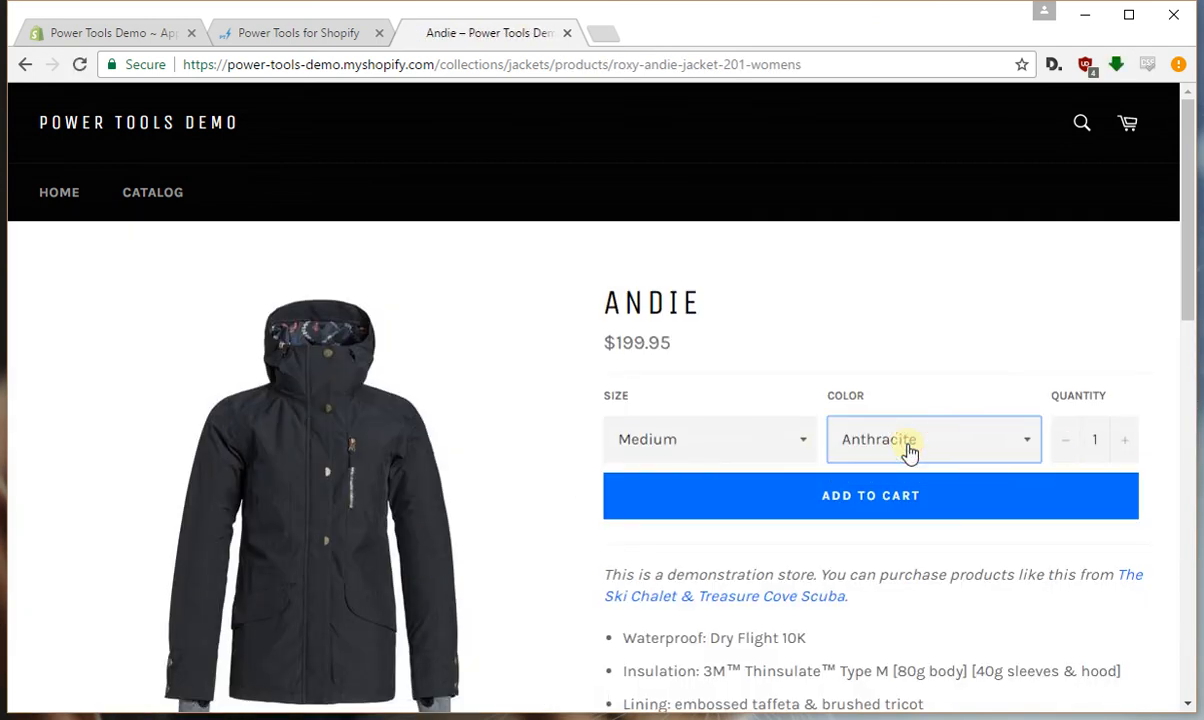
{"action": "left_click", "coordinate": [908, 447]}
{"action": "left_click", "coordinate": [908, 445]}
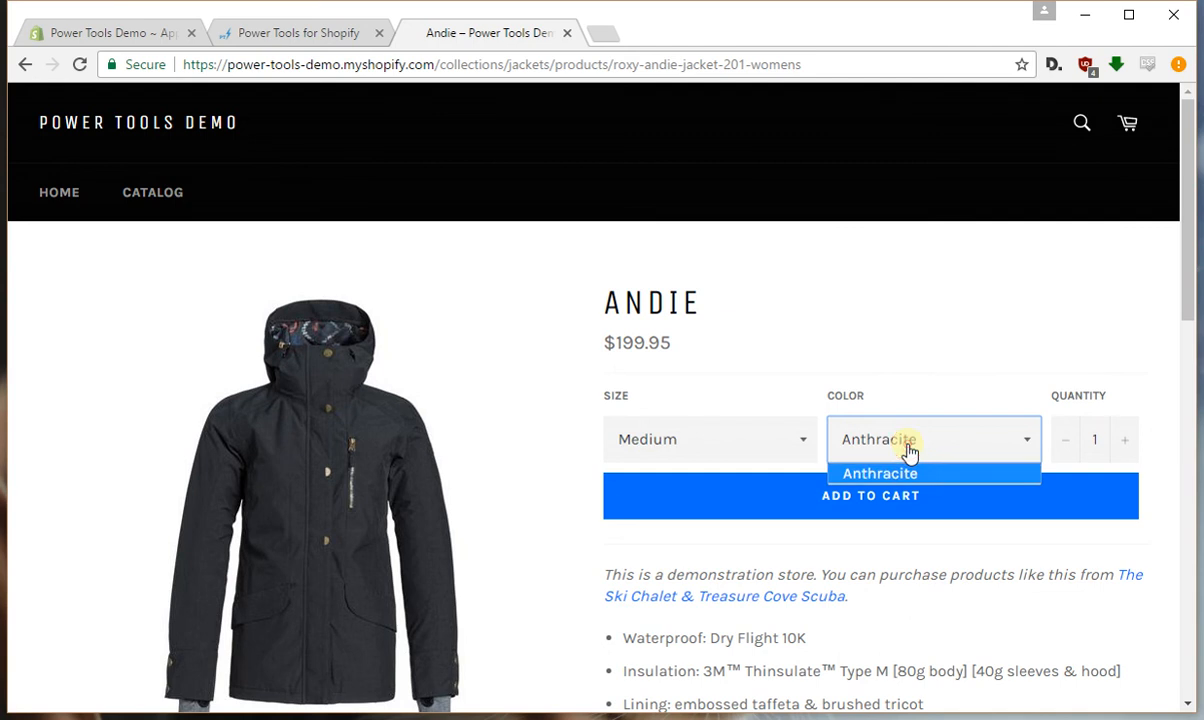
{"action": "left_click", "coordinate": [298, 33]}
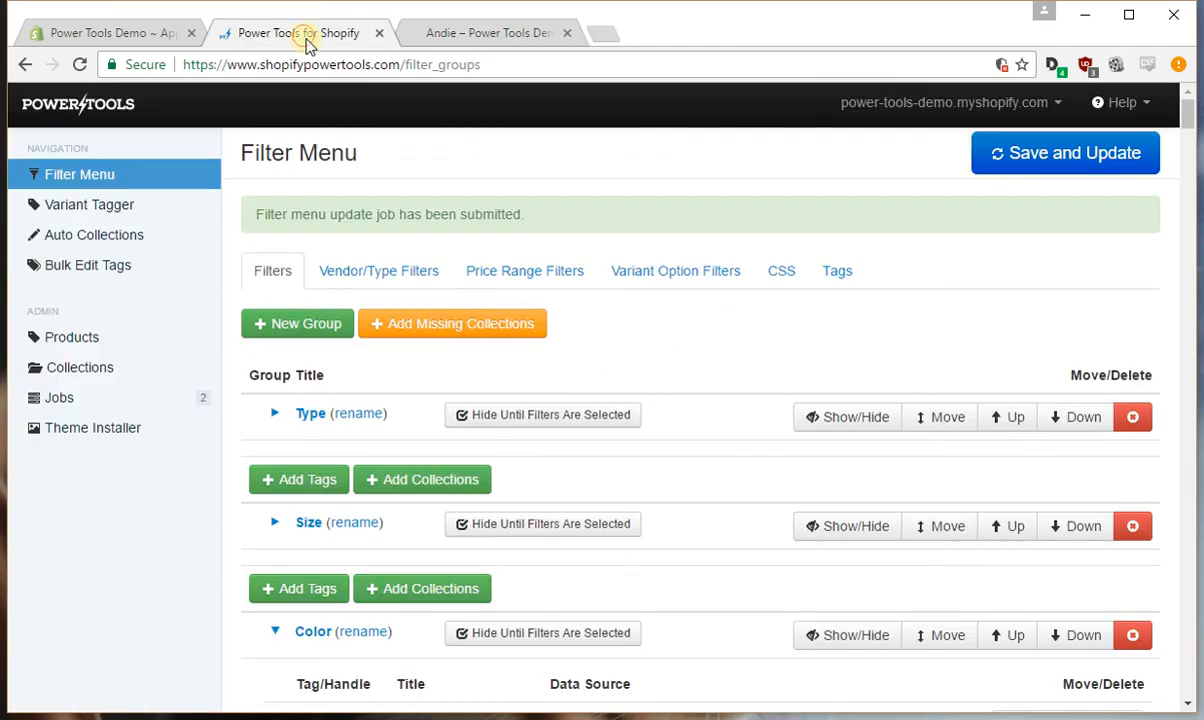